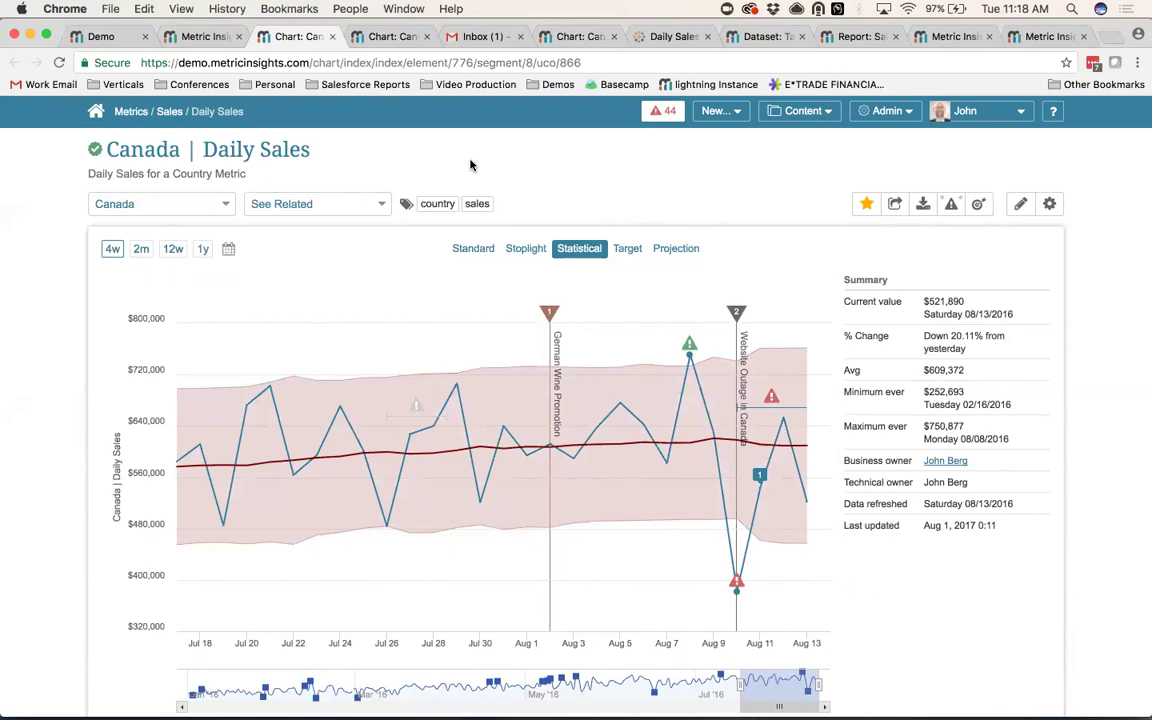
Start a new public alert rule of the Fixed value type for the Canada Daily Sales metric.
click(951, 206)
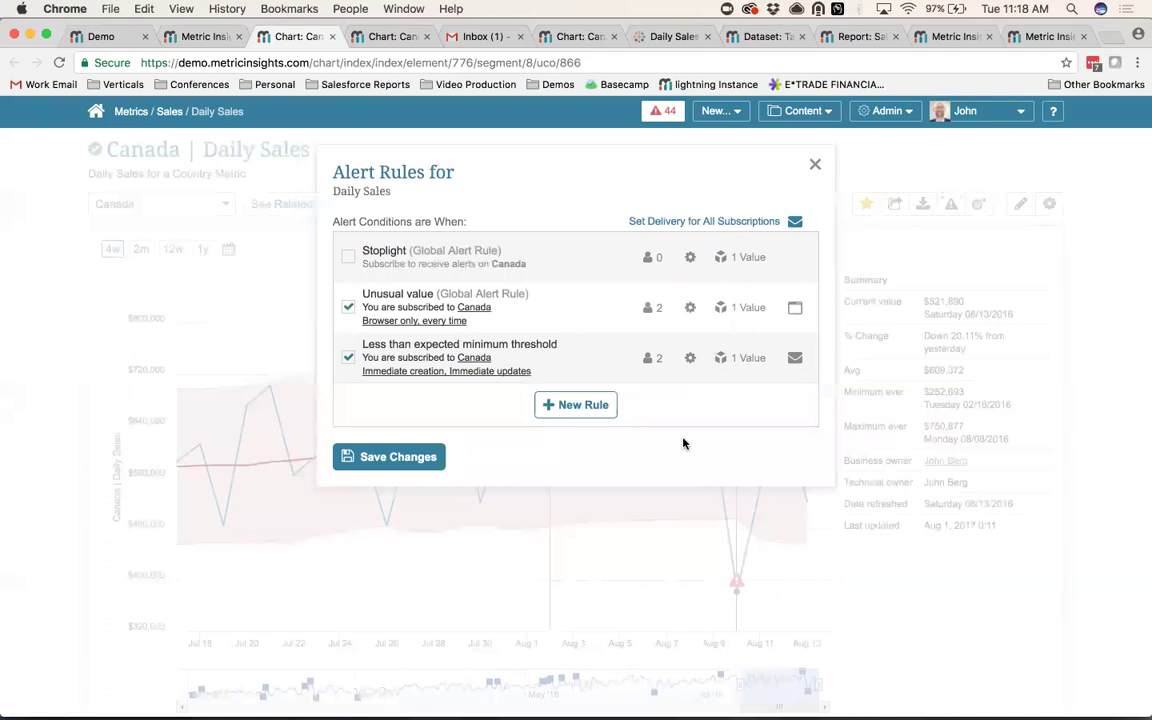
click(602, 406)
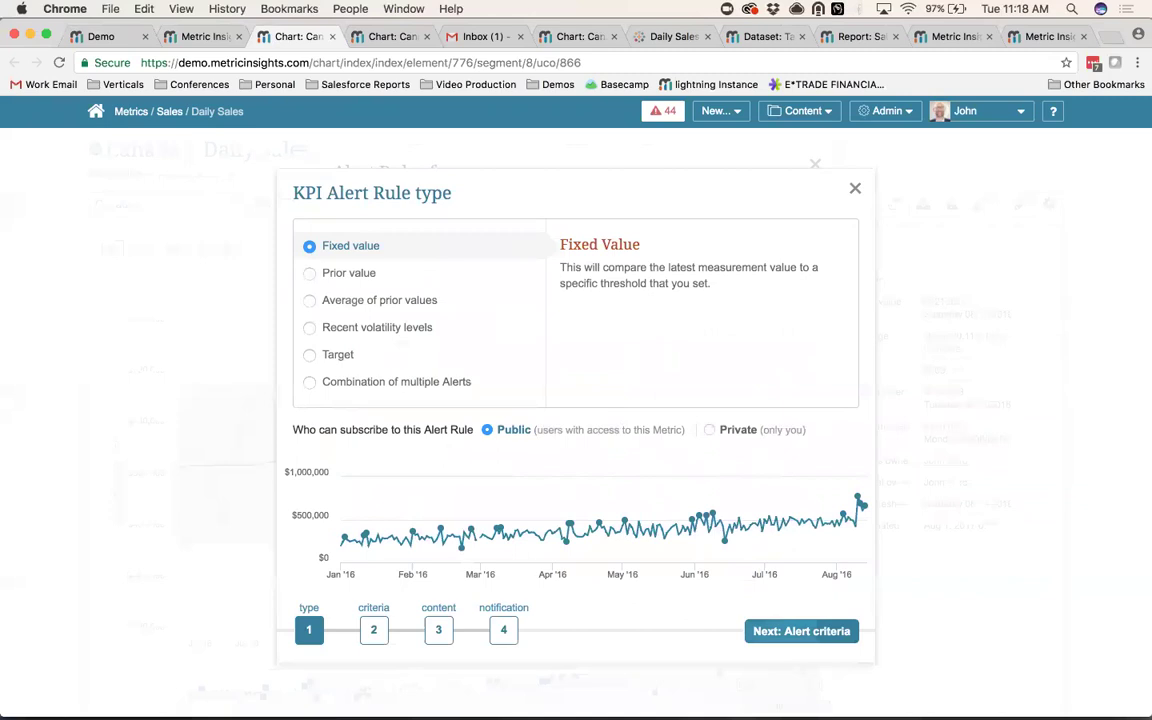
key(Return)
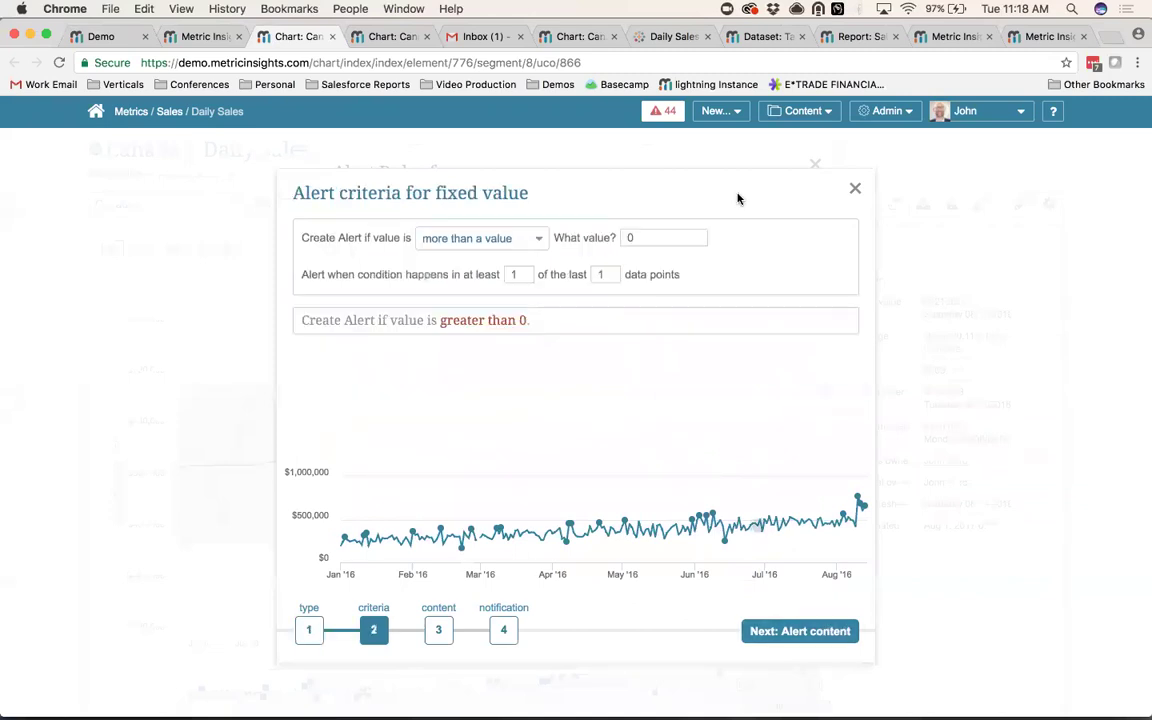
Set the alert criteria to less than 400000 in at least 2 of the last 7 data points and continue.
click(528, 241)
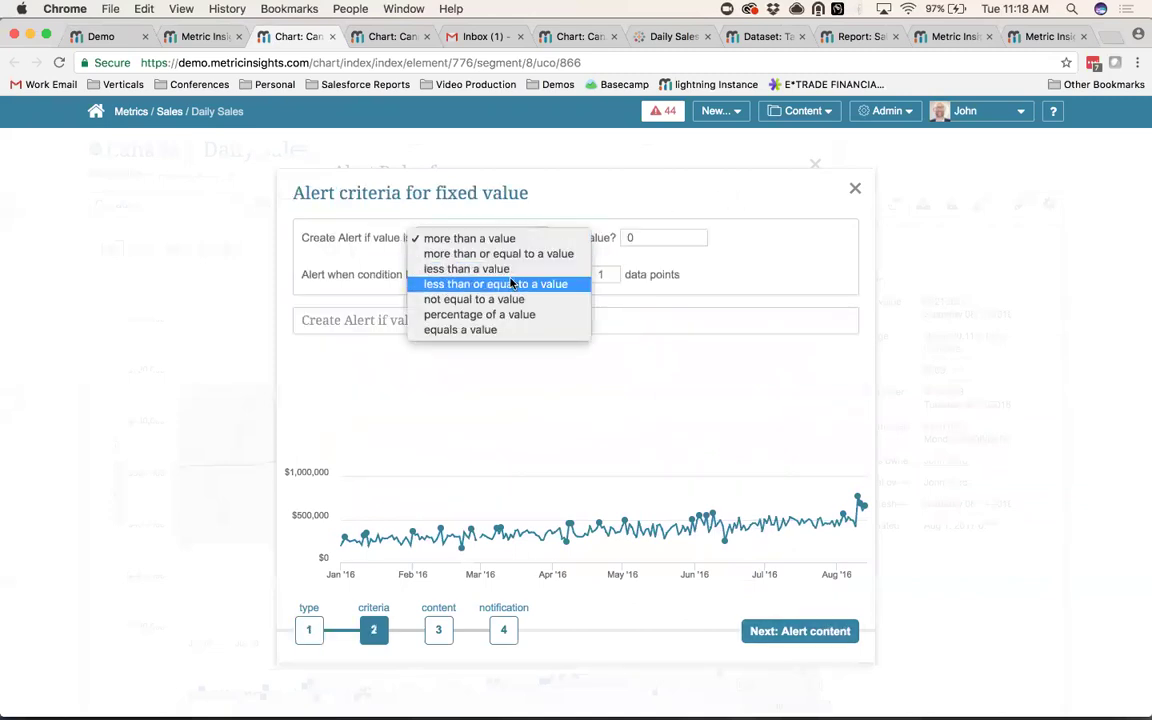
click(510, 269)
key(Tab)
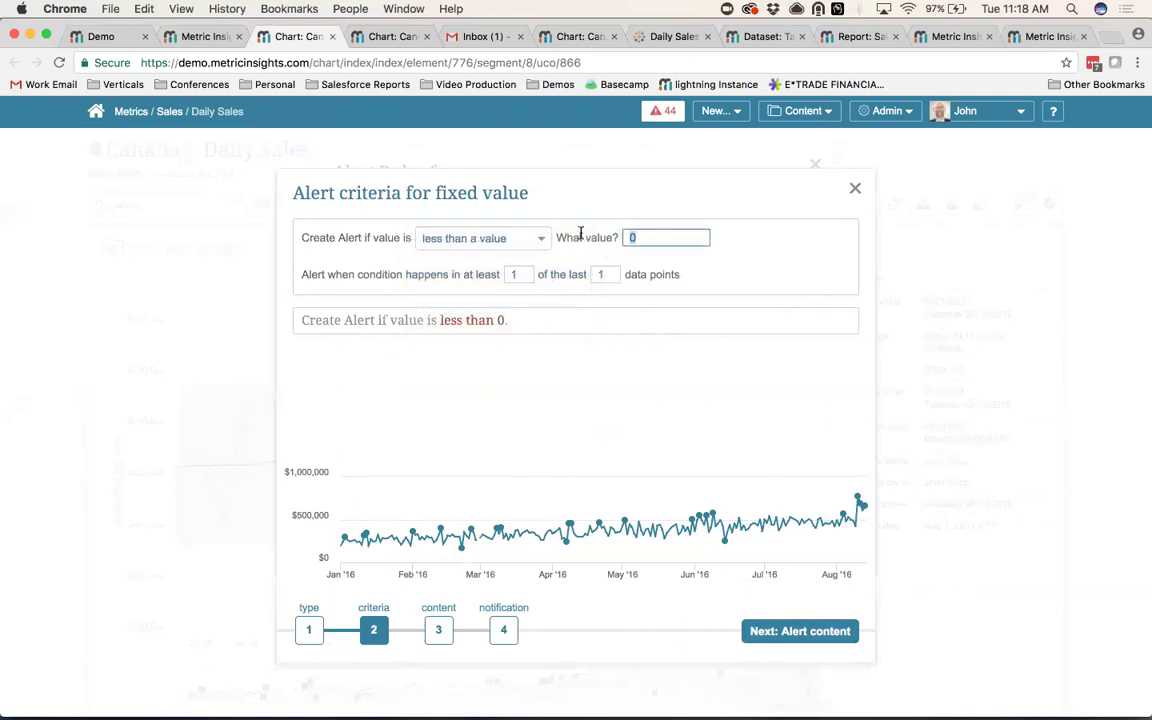
text(400000)
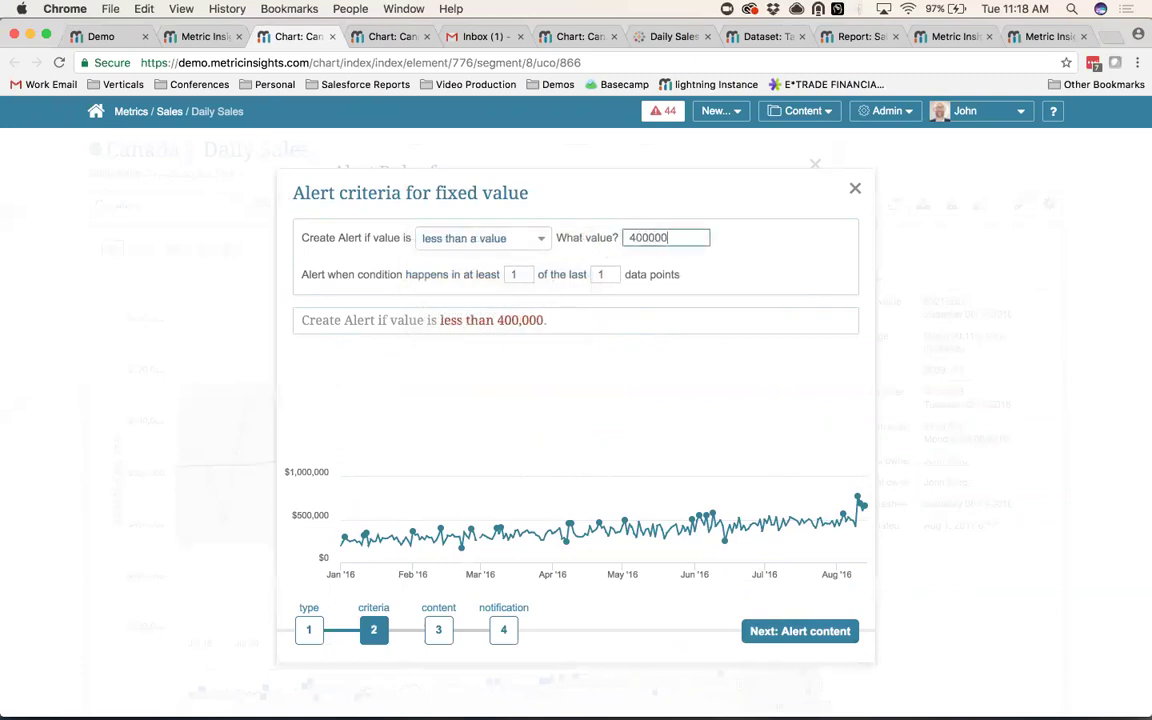
double_click(514, 274)
text(2)
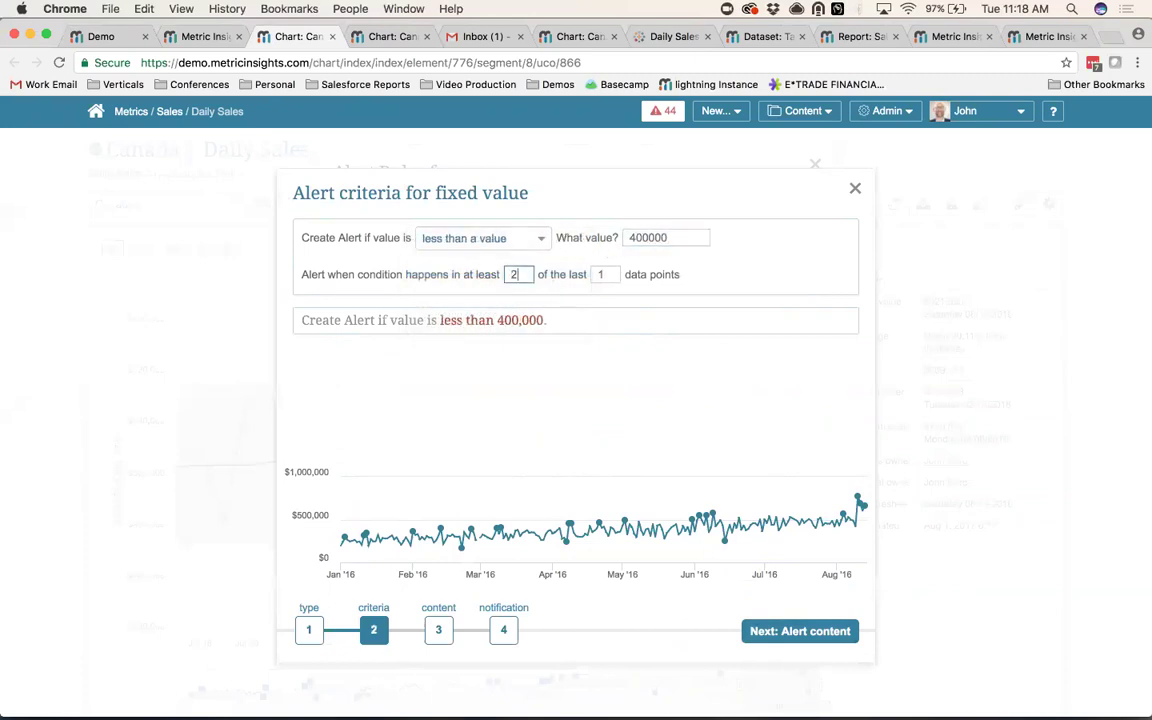
double_click(604, 321)
text(7)
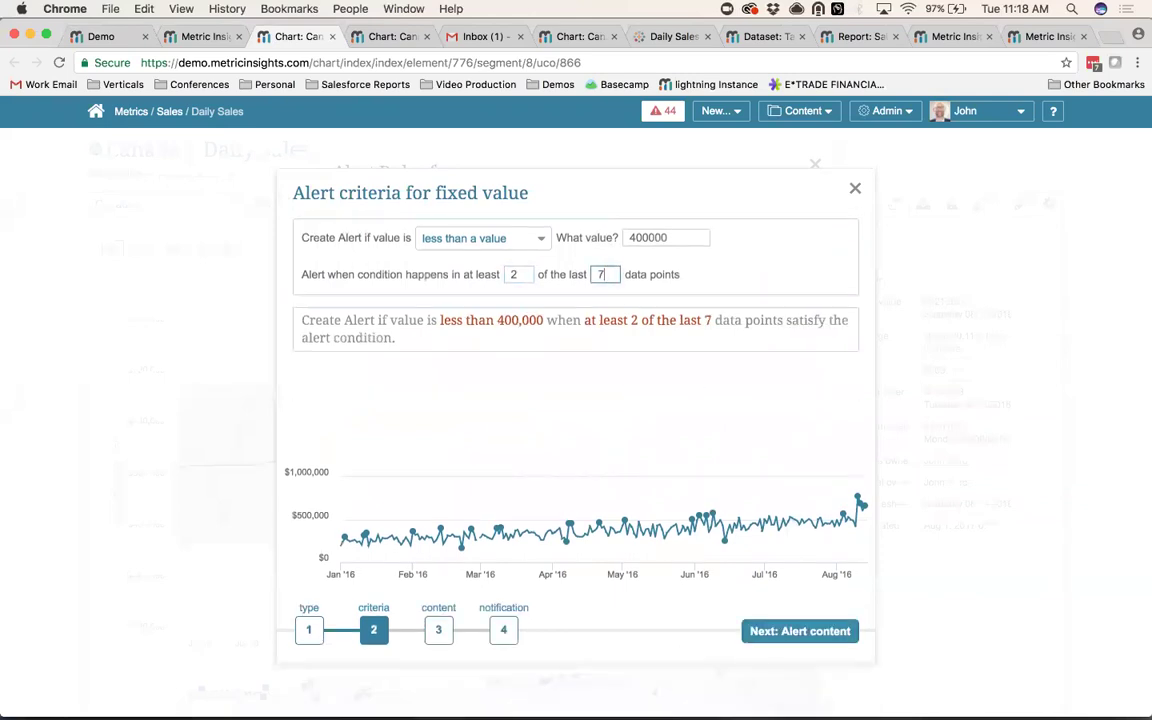
key(Return)
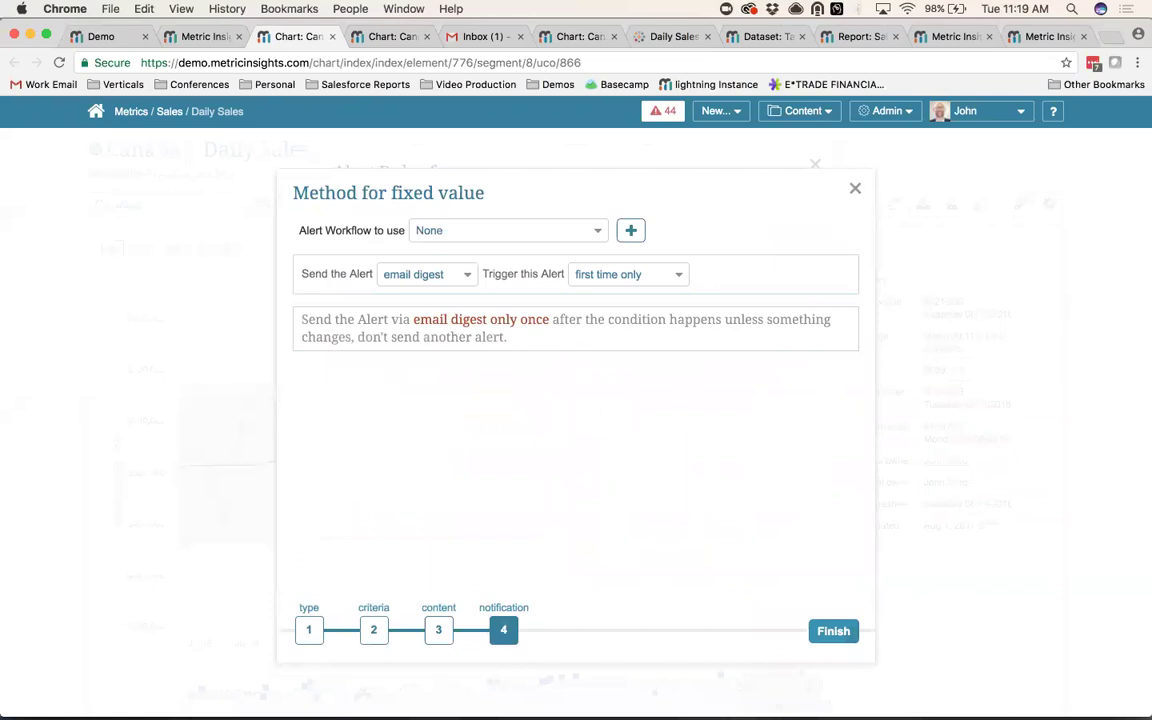
Set the alert to be sent immediately via Email, triggered the first time only, and close the alert rules.
click(450, 281)
key(Down)
key(Return)
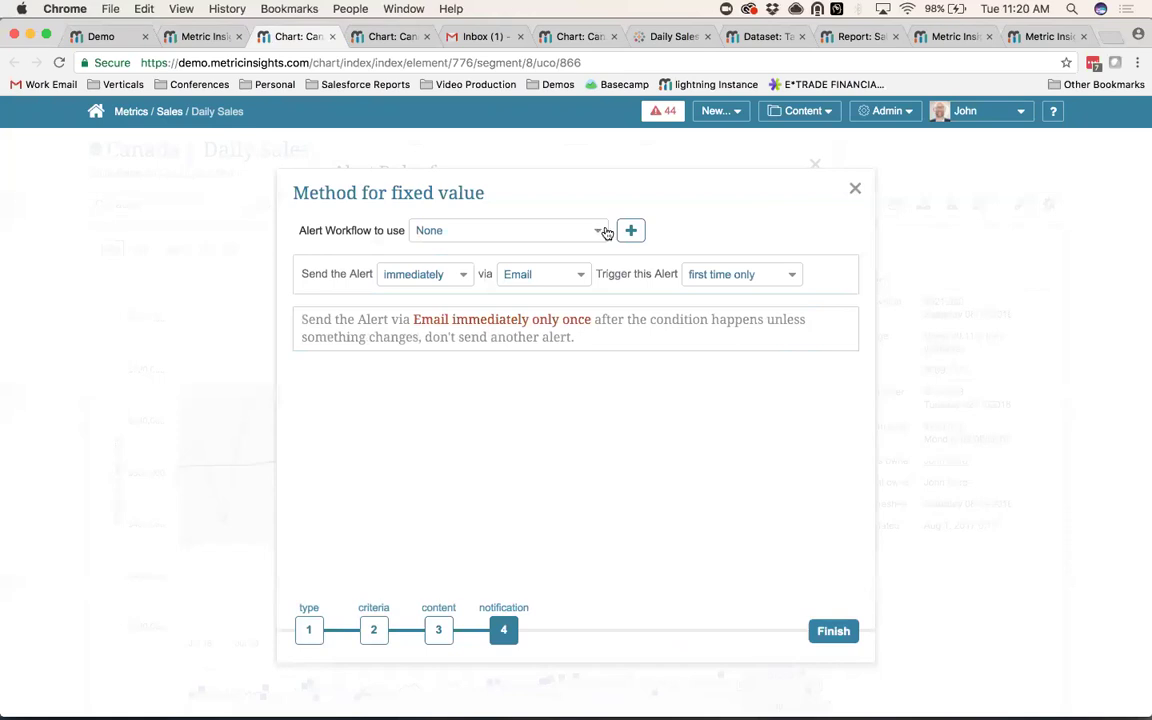
click(815, 163)
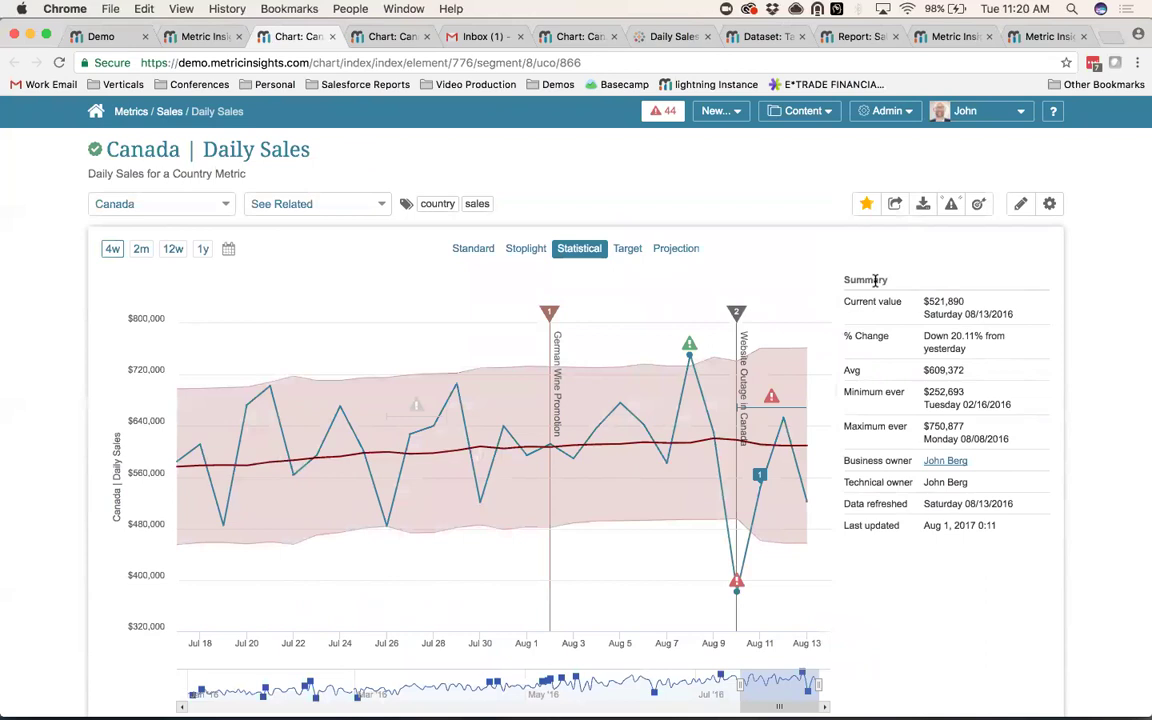
View the sample Unusual Low Alert email, and open the newest assigned alert about the minimum threshold in the Gmail inbox.
click(203, 37)
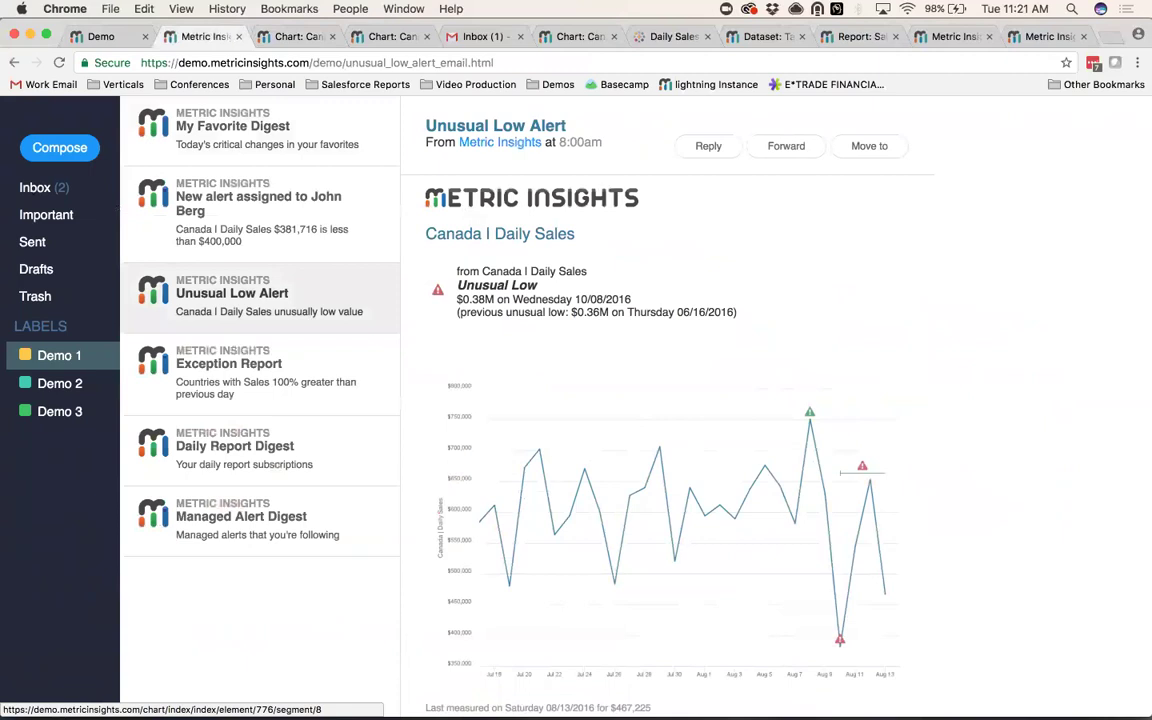
click(453, 38)
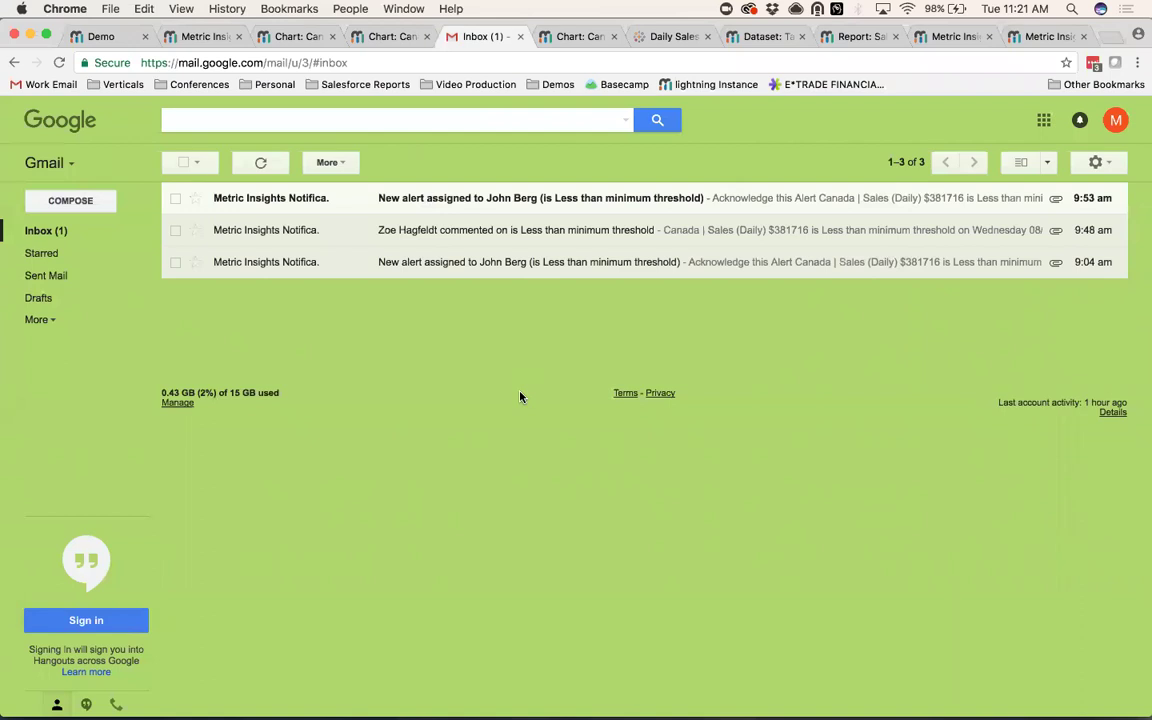
click(583, 210)
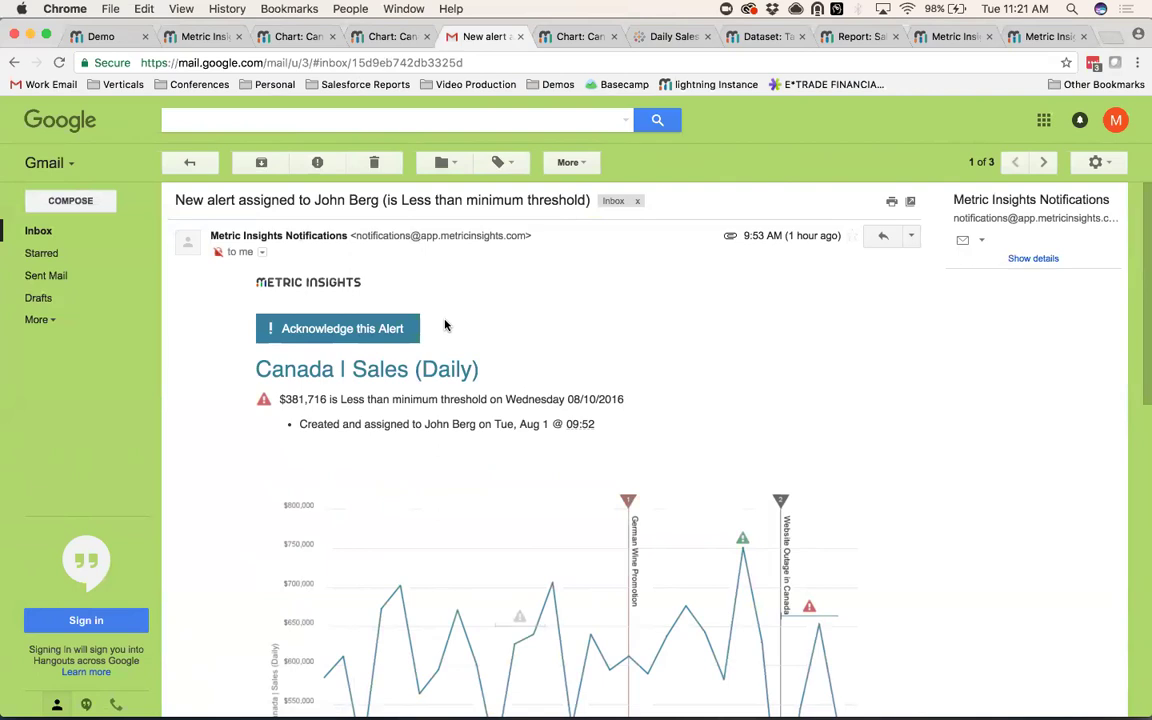
Acknowledge the Canada Sales (Daily) alert from the email with its status set to In Progress.
click(371, 334)
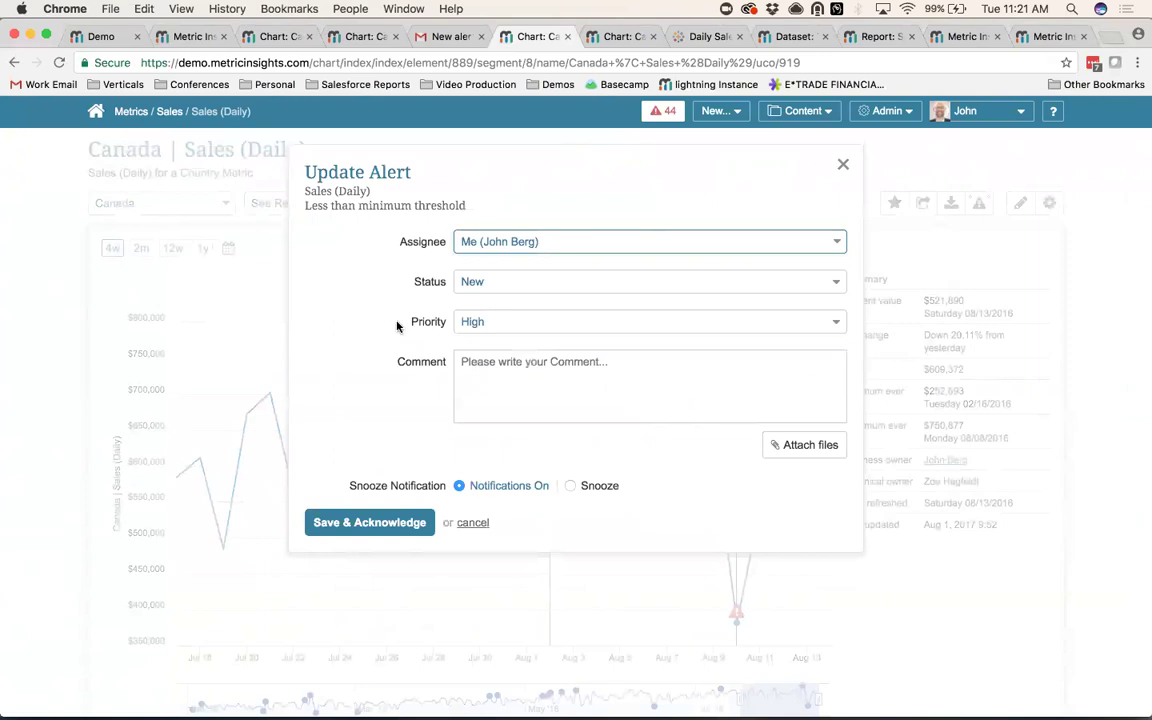
click(475, 290)
click(472, 298)
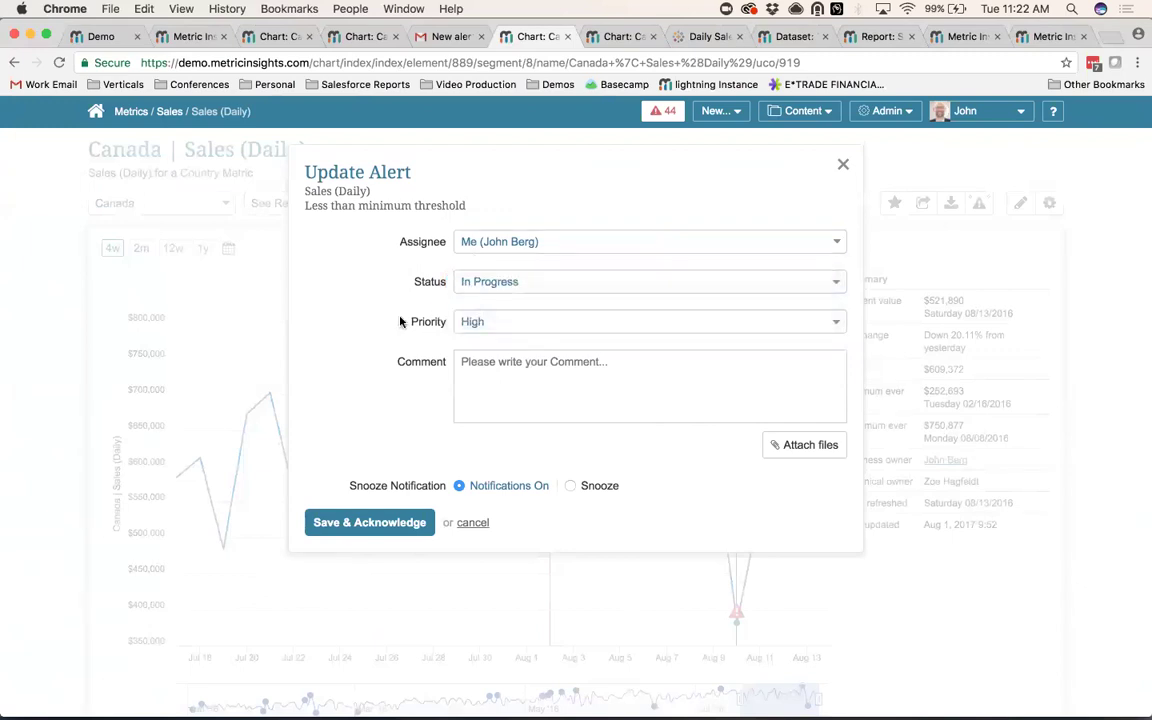
click(352, 524)
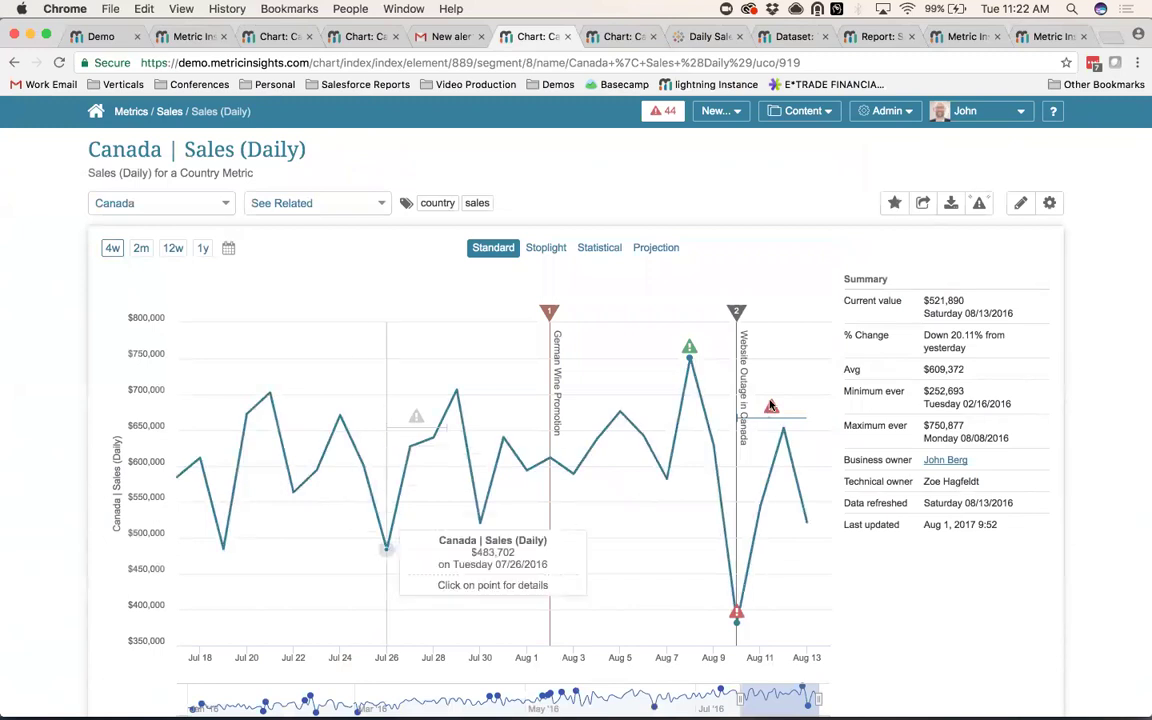
Open the 08/10/2016 minimum threshold alert on the chart for updating and assign it to the metric's technical owner.
mouse_move(772, 411)
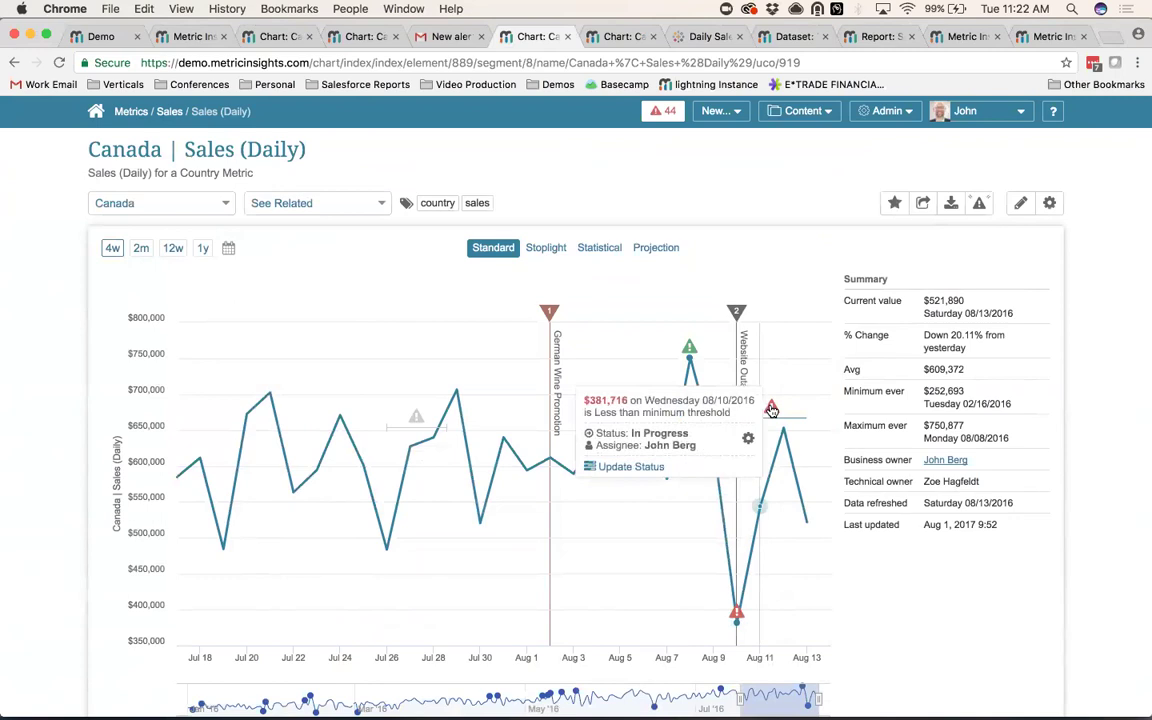
click(769, 405)
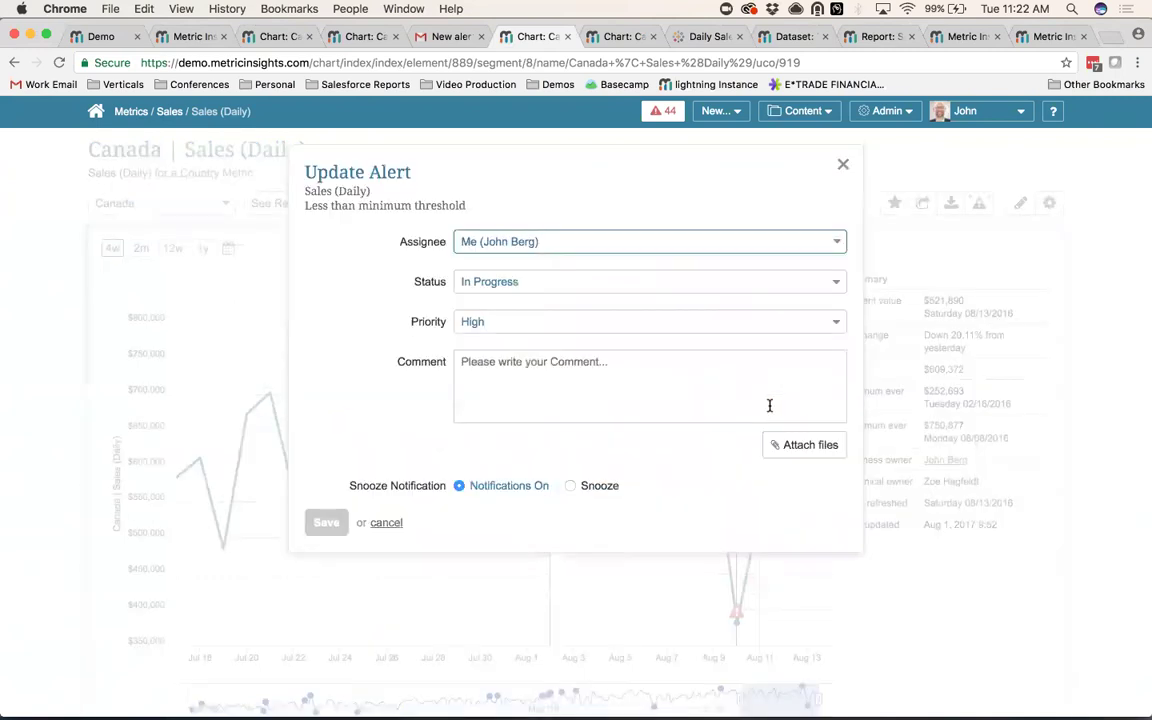
click(553, 252)
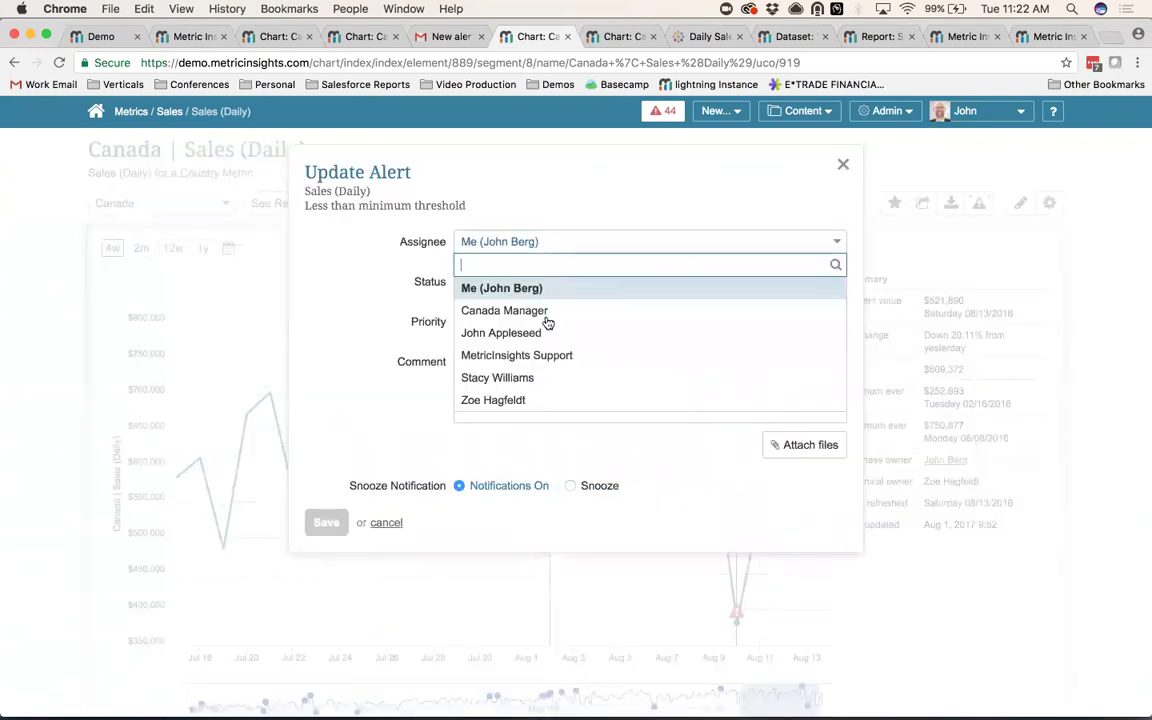
click(528, 402)
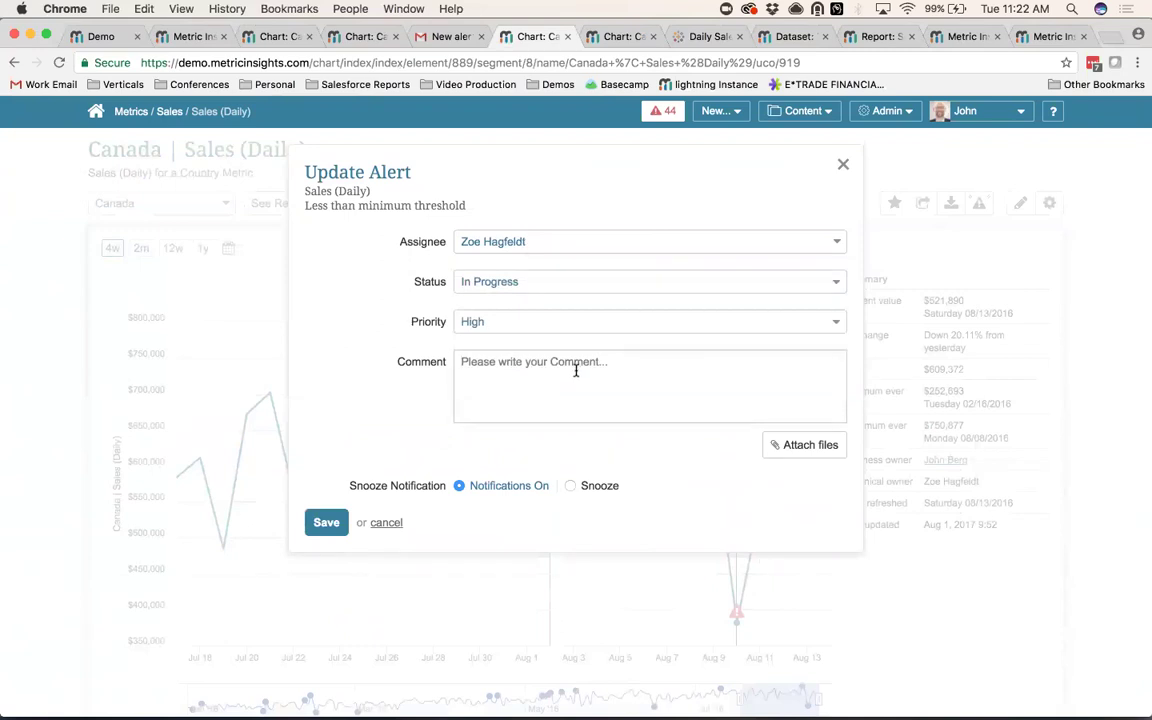
Add the comment "Sales are dropping off online....appears to be website issues" to the alert and save the update.
text(Sales)
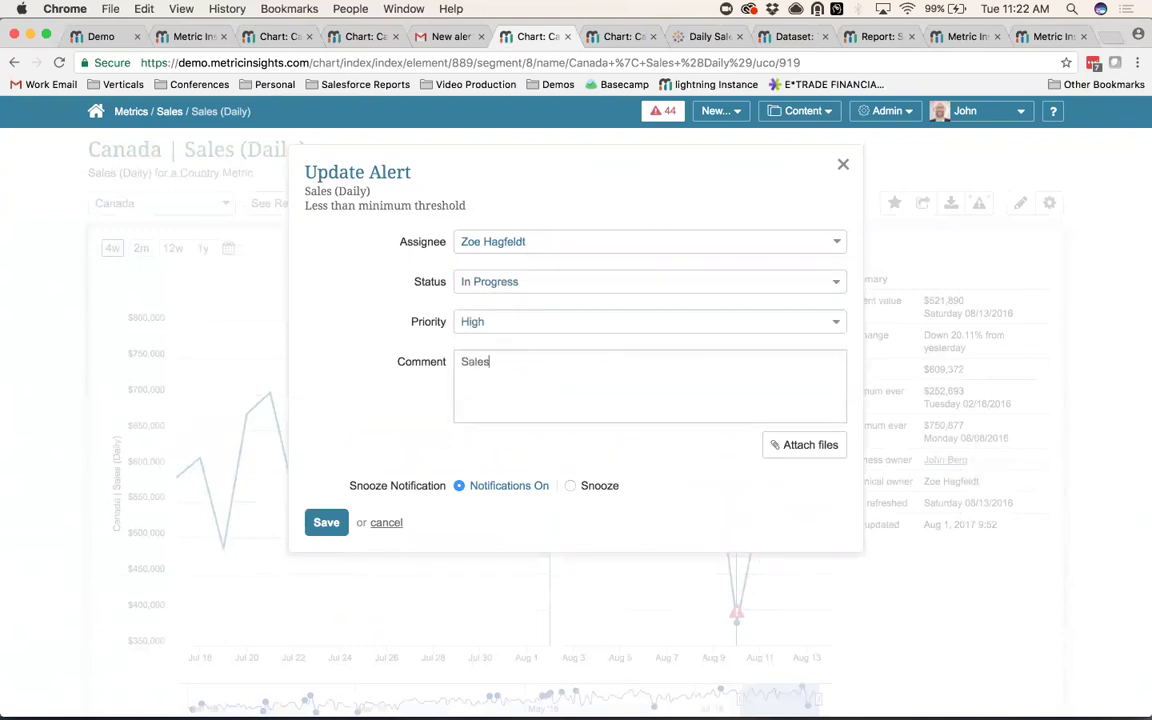
text( are dropping off online....ap)
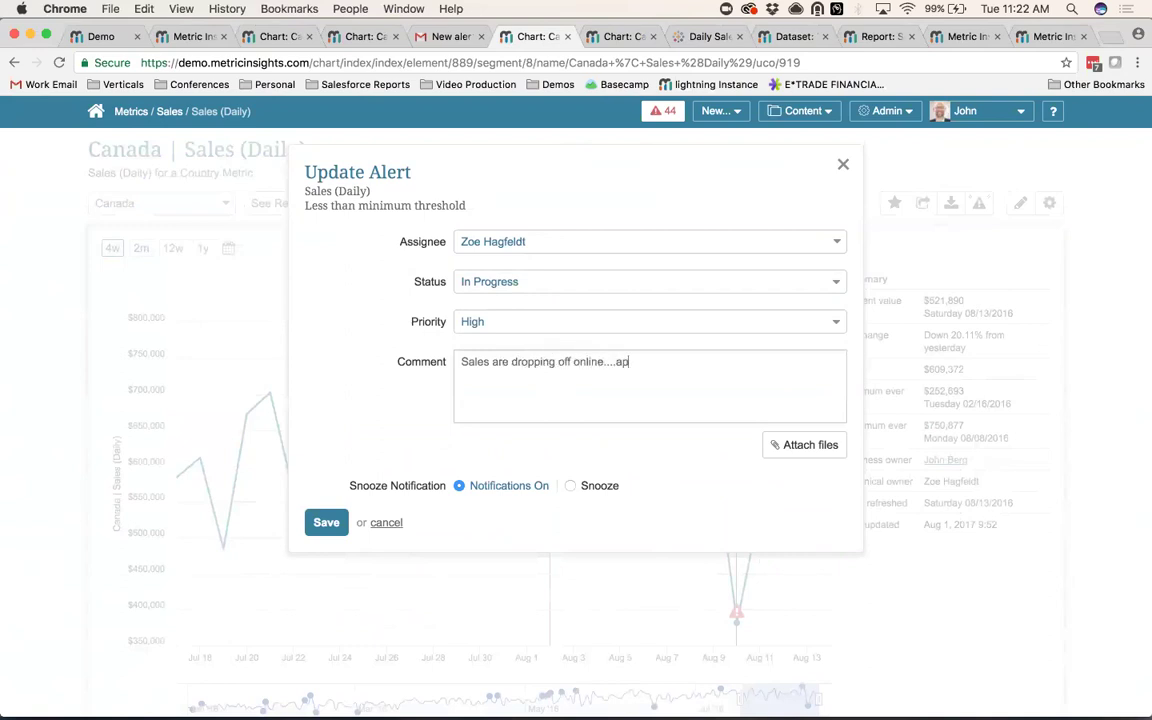
text(pears to be website issues)
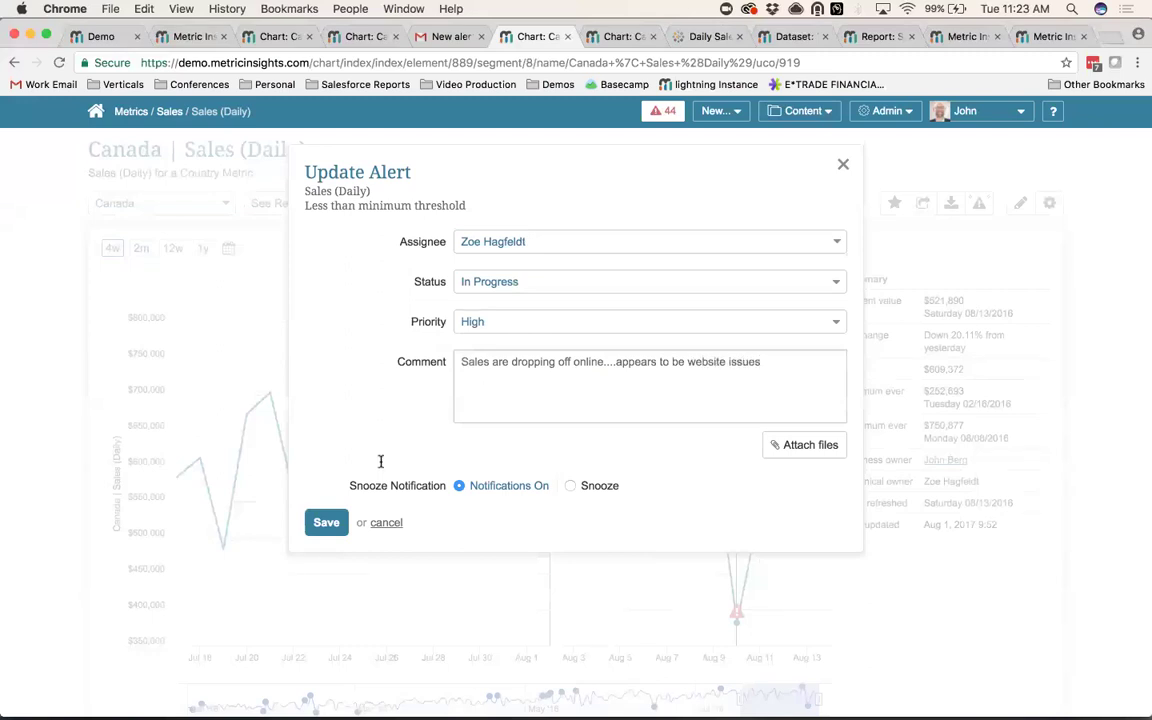
click(330, 521)
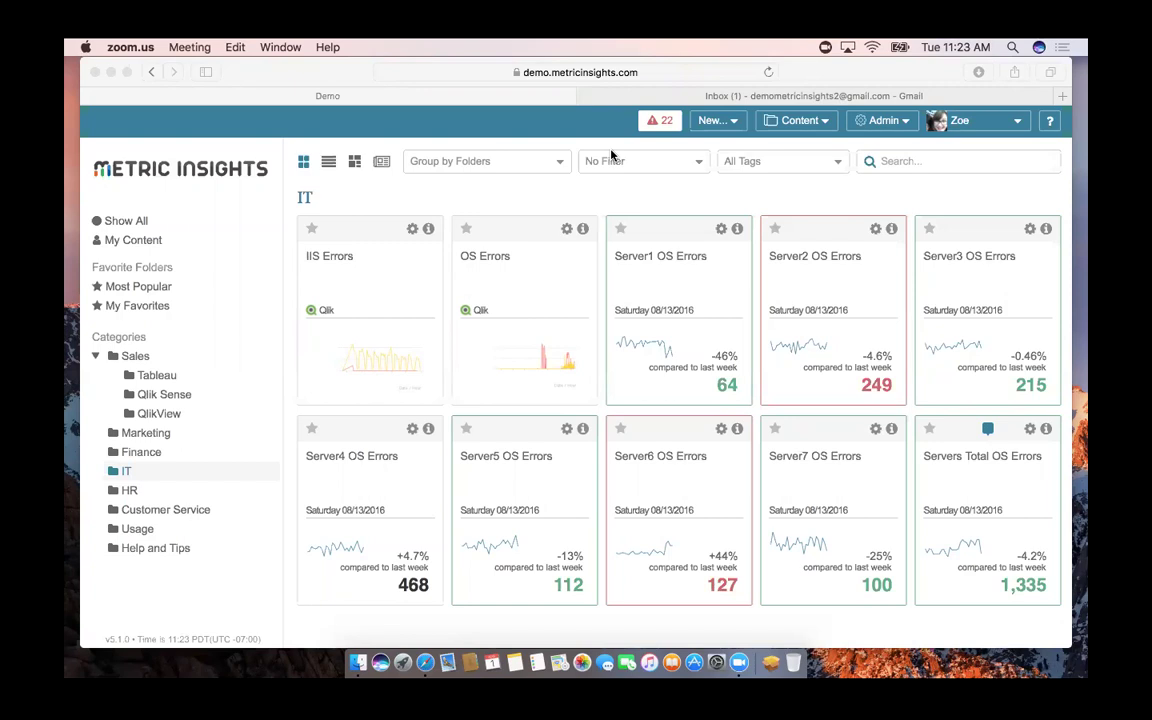
Read the In Progress status-change email in the technical owner's Gmail inbox and open the Canada Sales (Daily) chart from it.
click(802, 95)
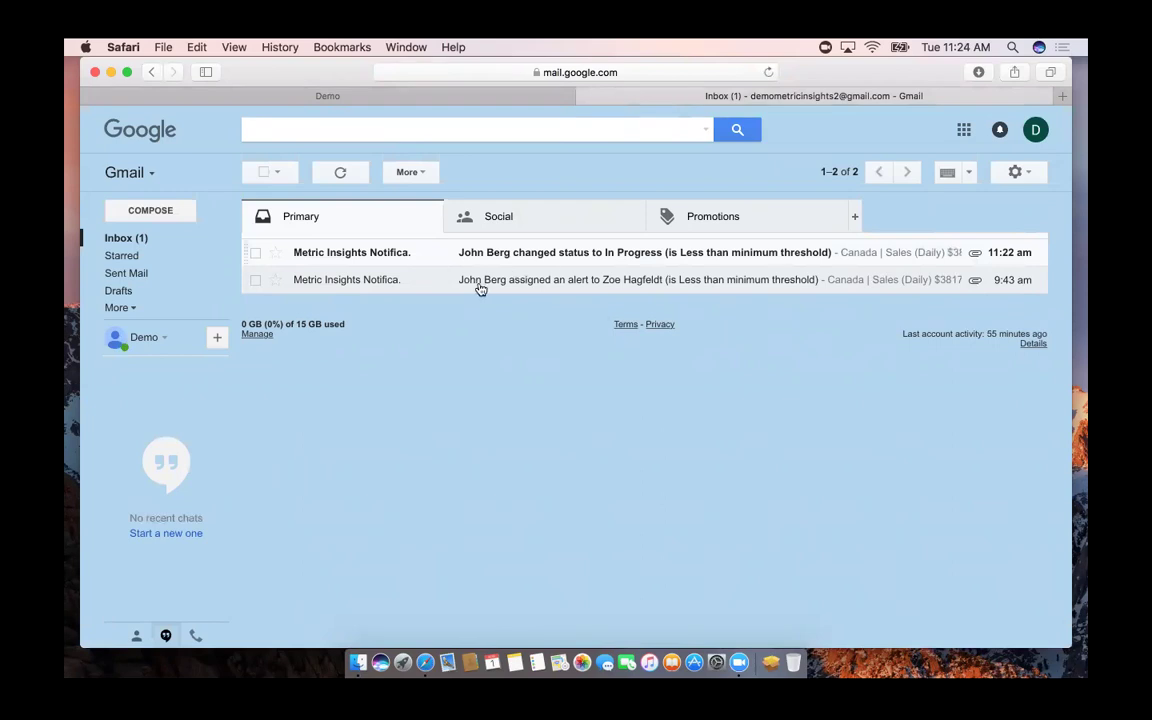
click(557, 259)
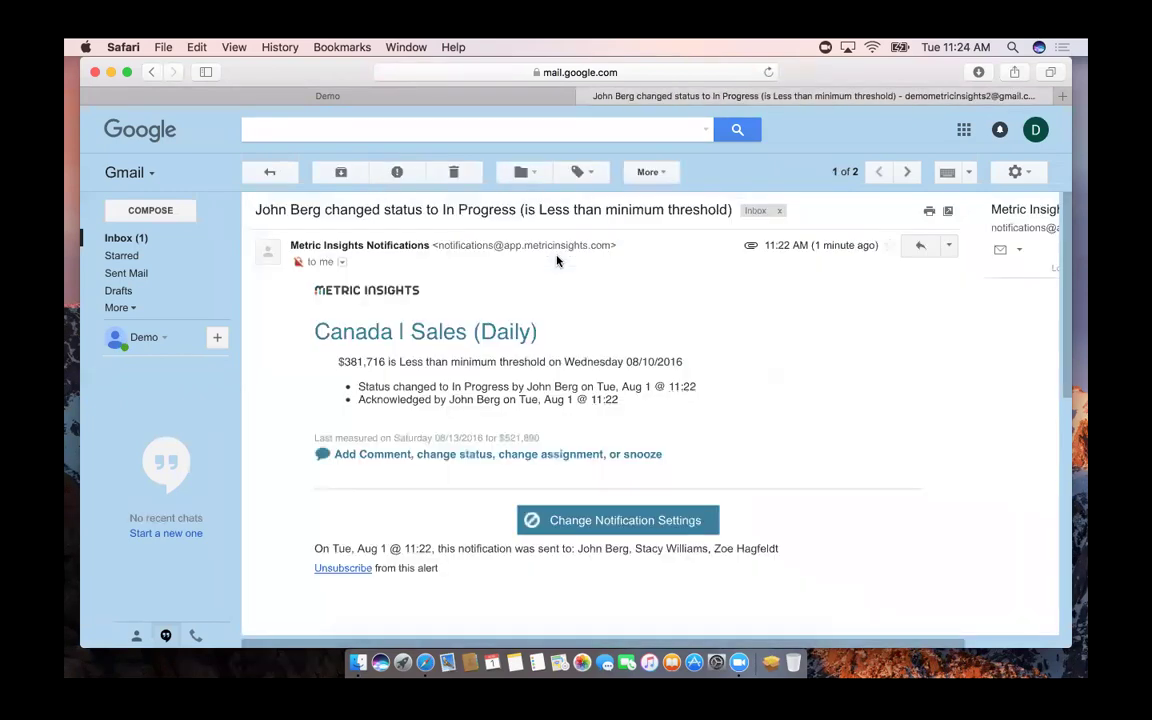
scroll(720, 340, down, 2)
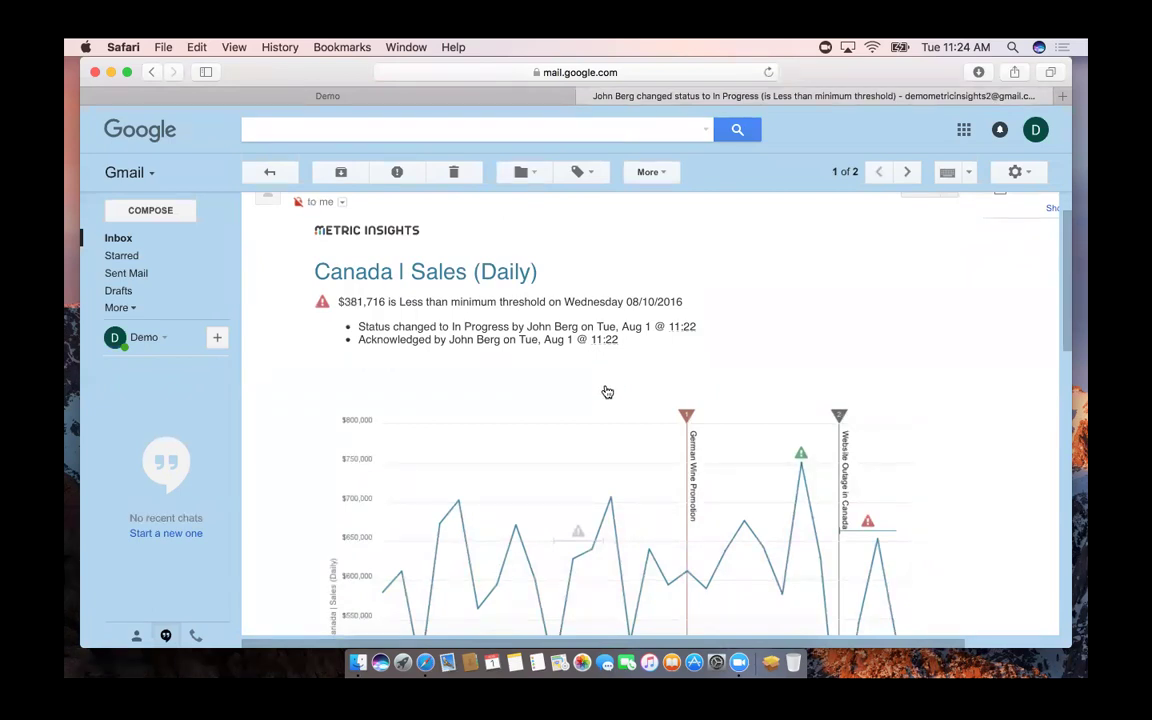
scroll(607, 391, down, 6)
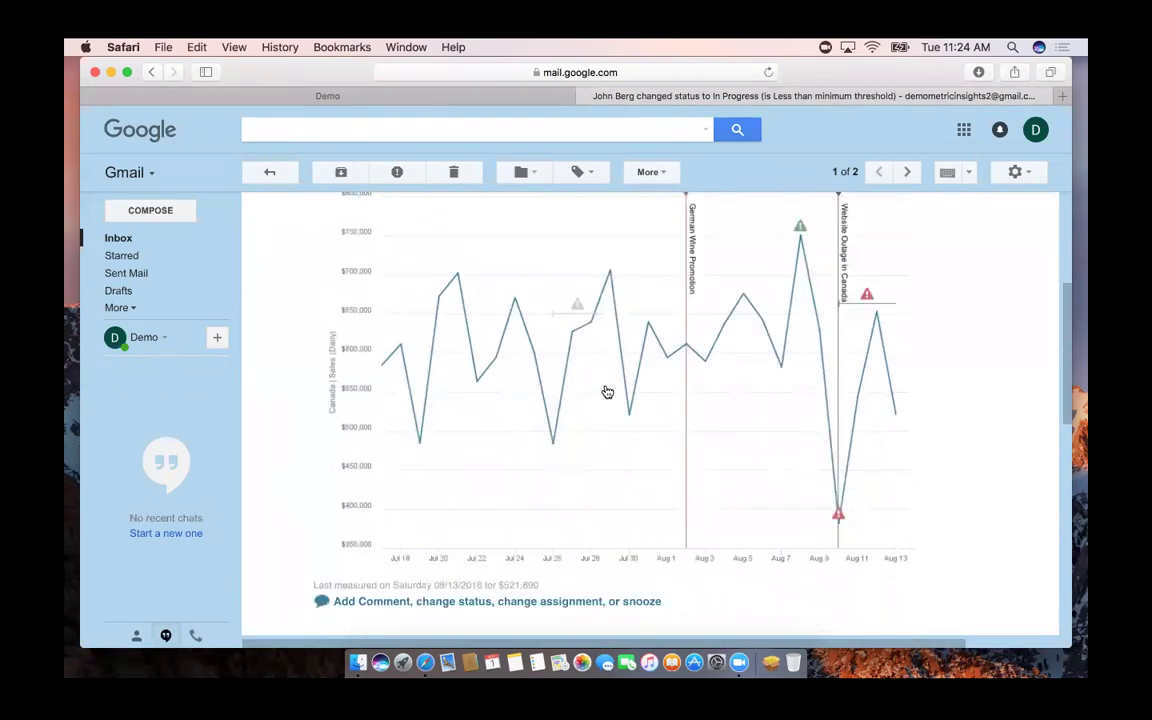
scroll(607, 391, up, 7)
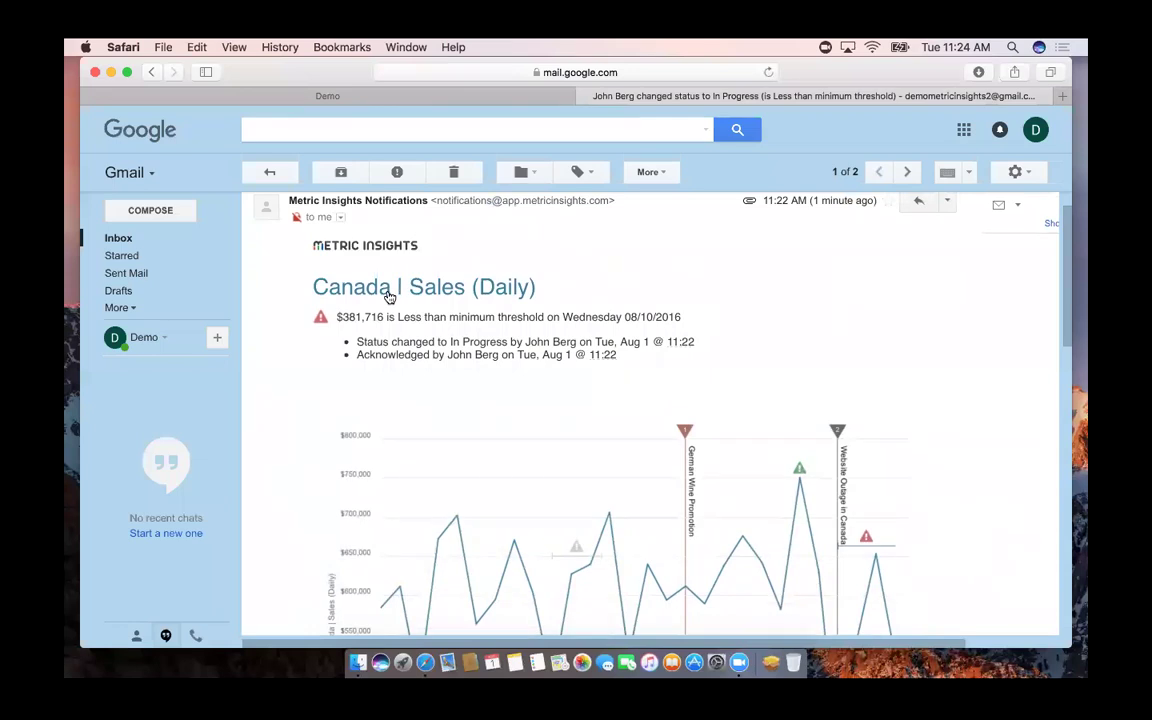
click(389, 290)
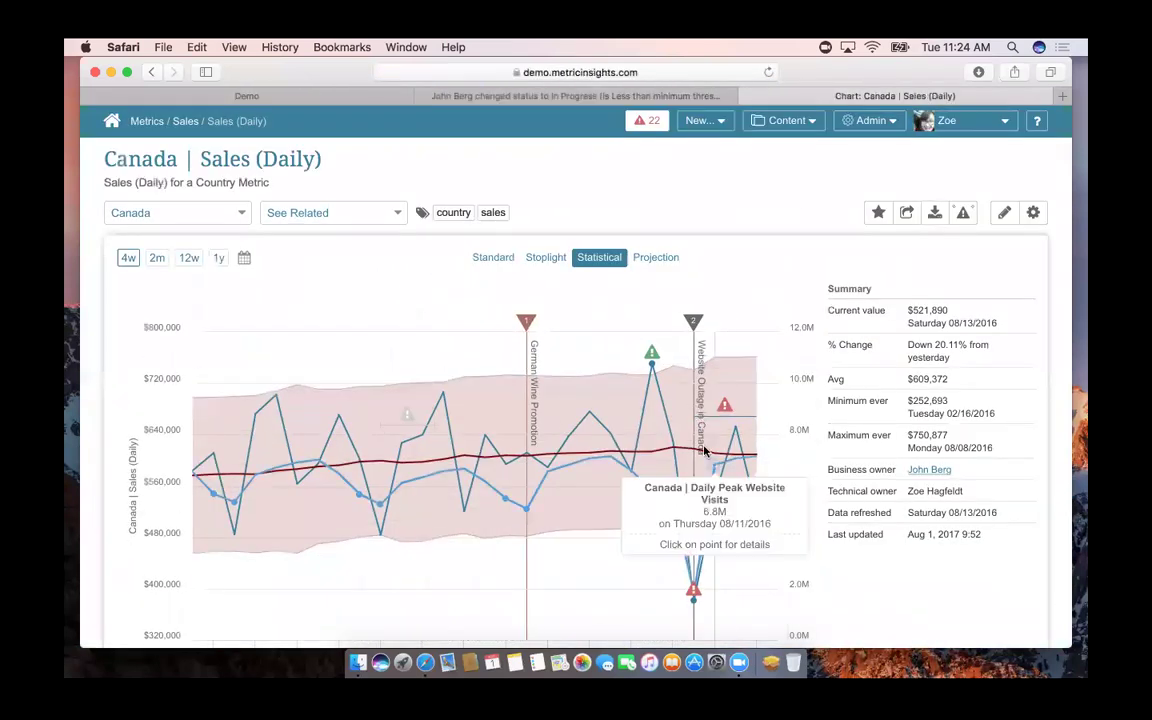
Hide the Canada Daily Peak Website Visits series on the chart and open the details of the 08/10/2016 sales data point.
scroll(730, 520, down, 2)
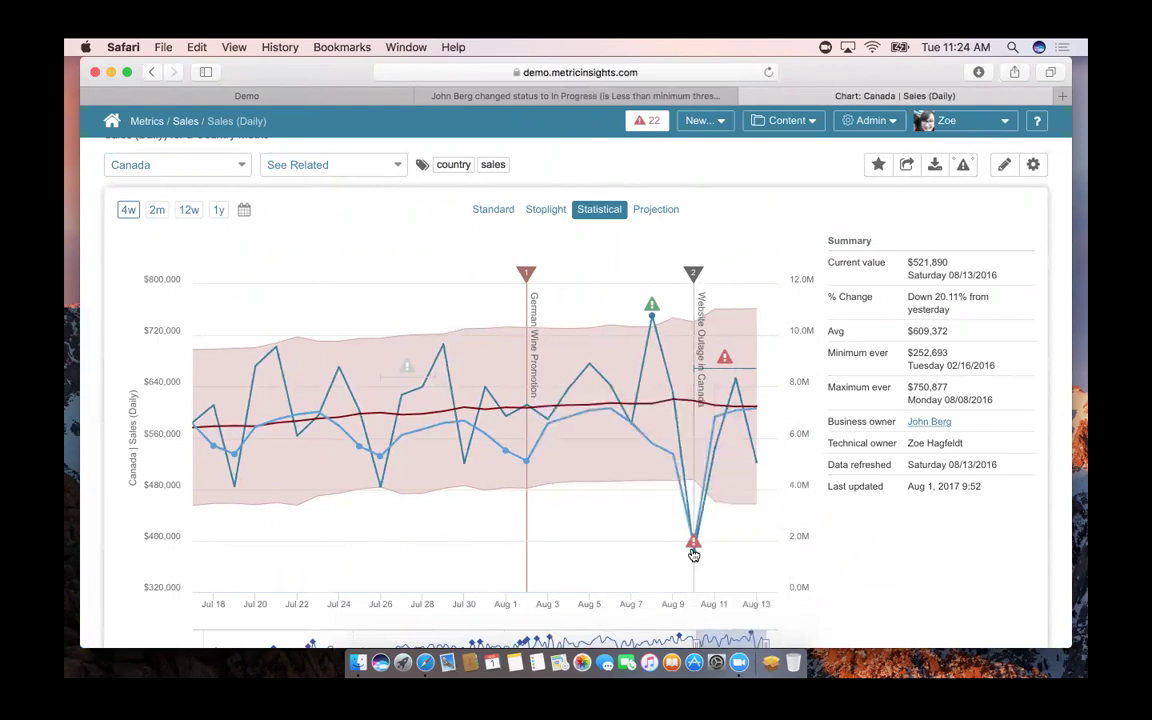
scroll(635, 500, down, 5)
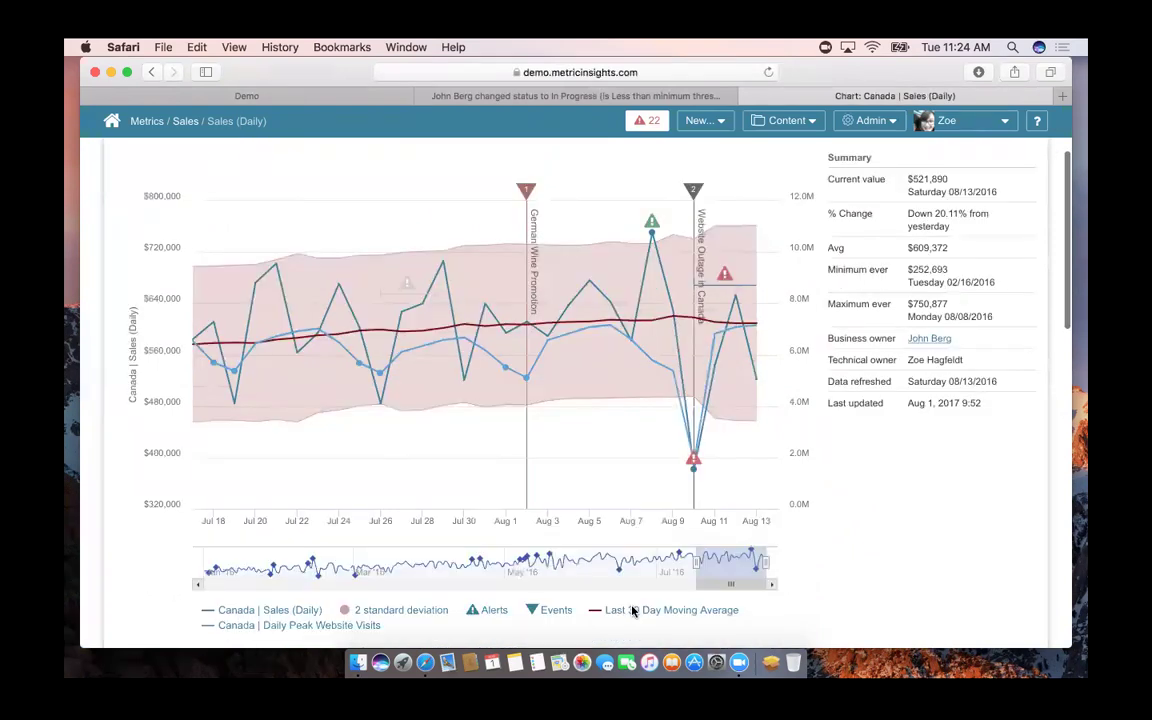
click(305, 470)
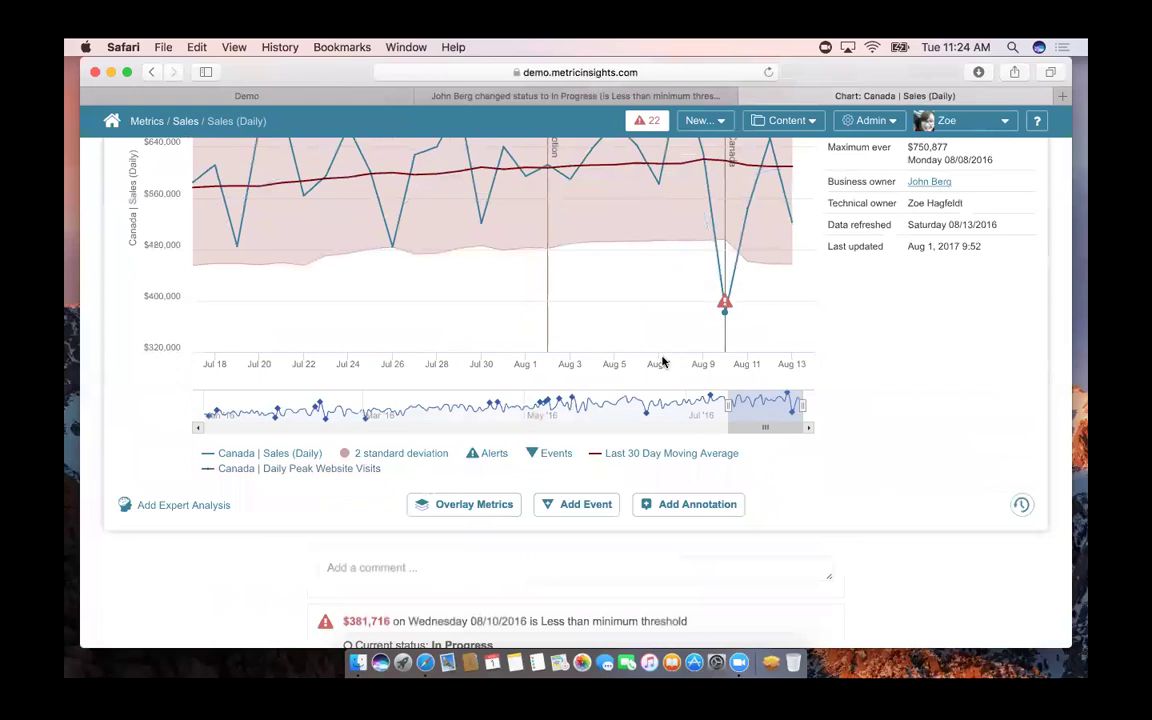
click(724, 314)
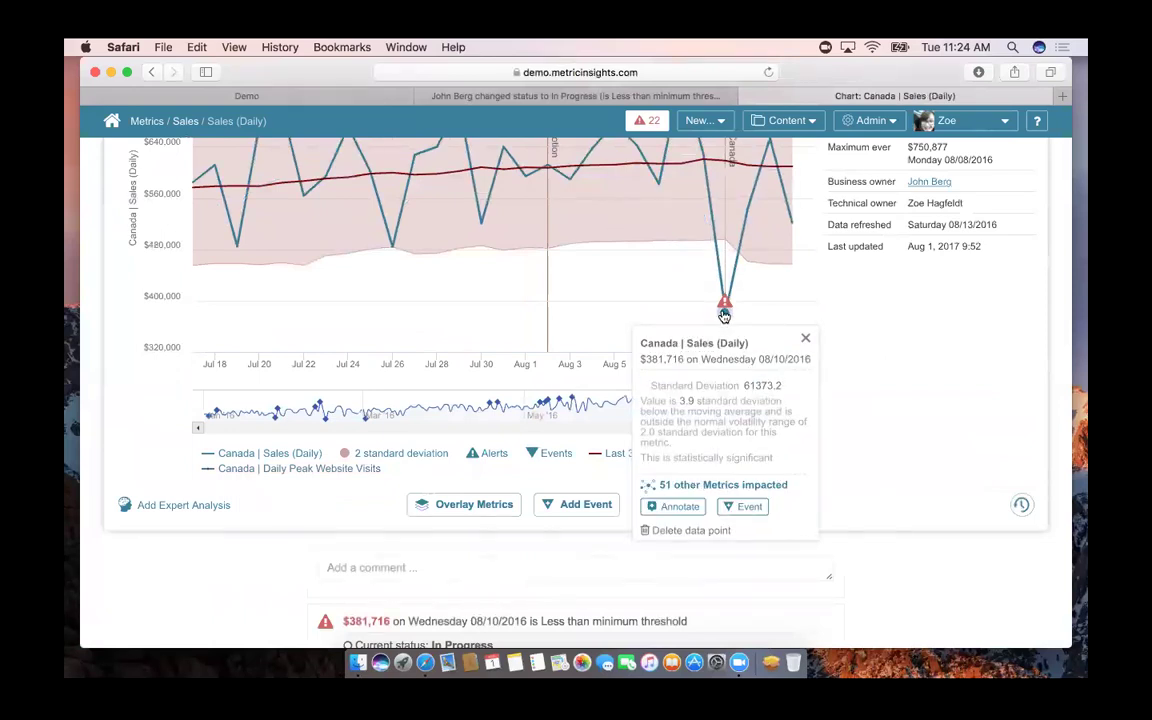
Review the other metrics impacted by the 08/10/2016 Canada sales drop, then leave the list without adding any overlay.
click(687, 486)
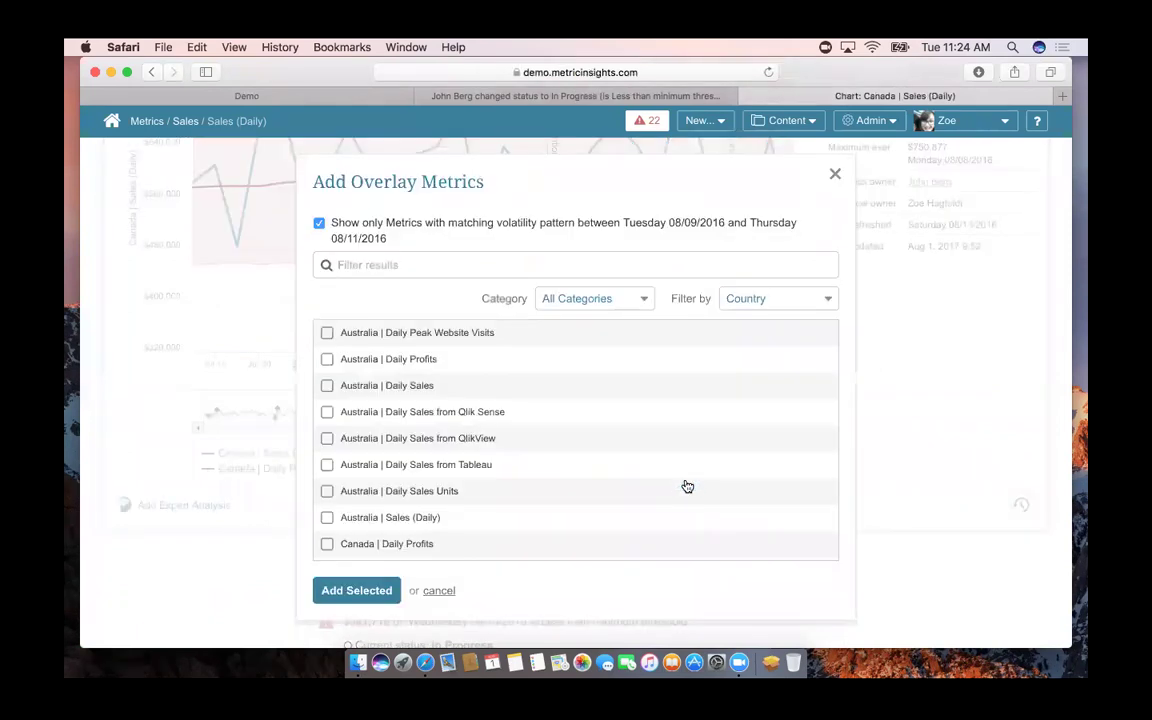
mouse_move(362, 490)
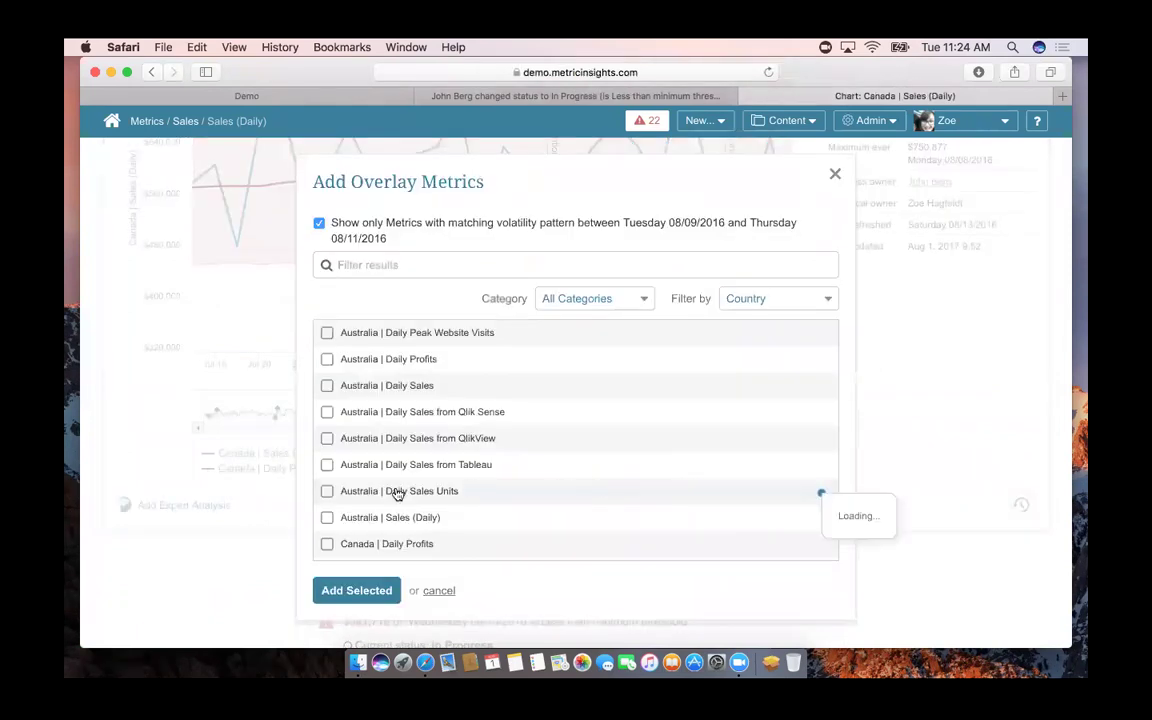
scroll(360, 500, down, 3)
mouse_move(345, 526)
scroll(355, 500, down, 2)
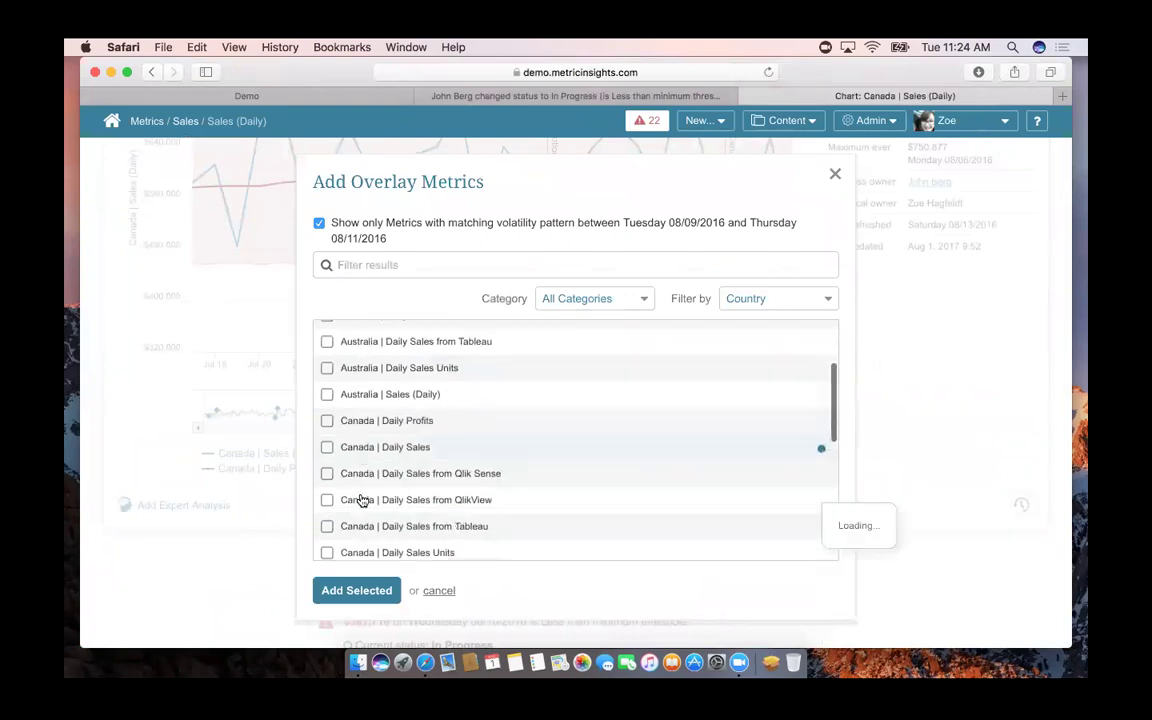
scroll(362, 500, down, 3)
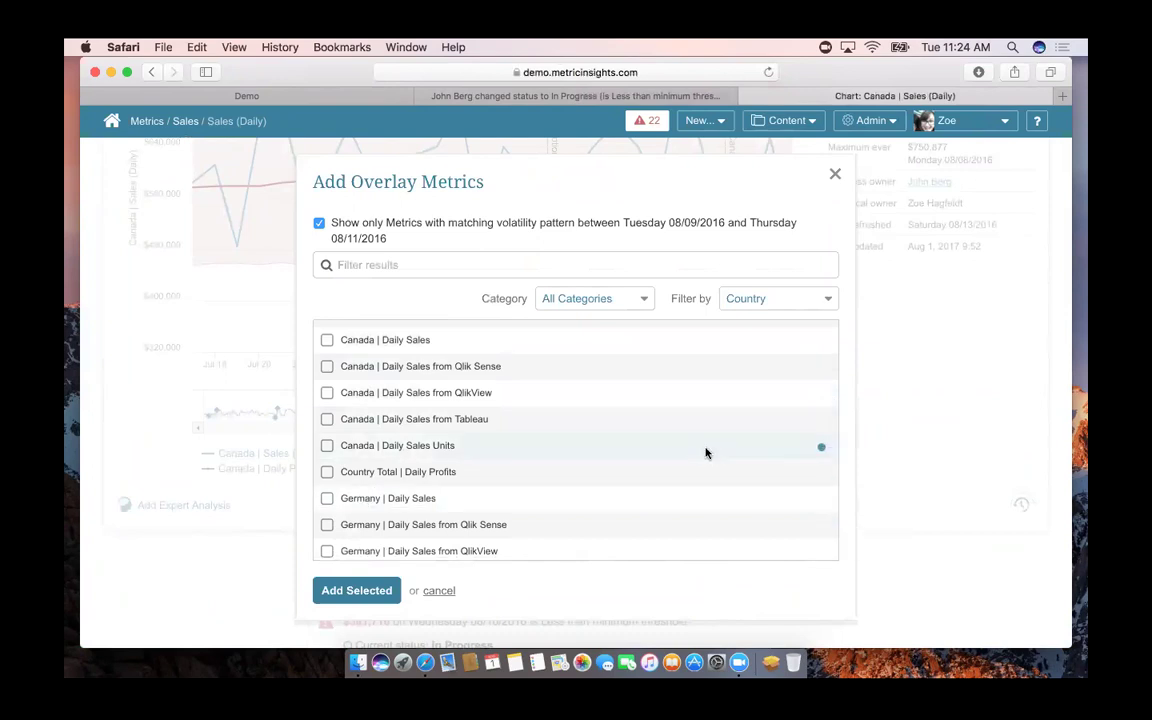
click(834, 174)
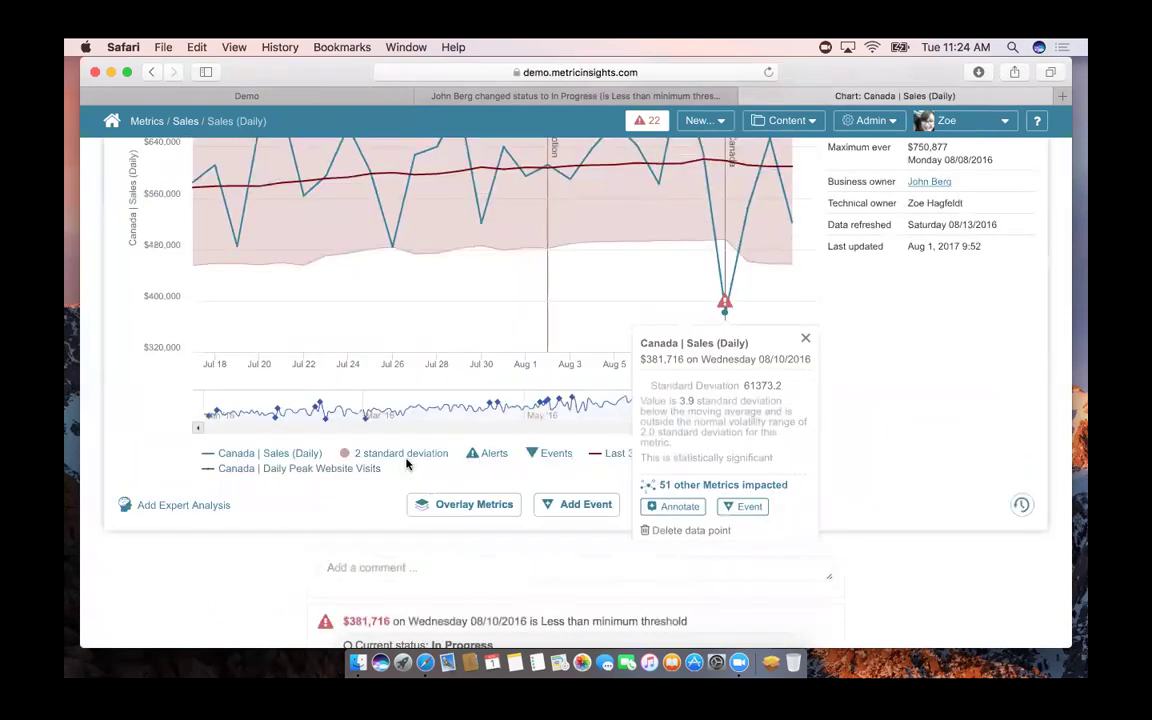
Show the Canada Daily Peak Website Visits series on the sales chart again.
click(344, 471)
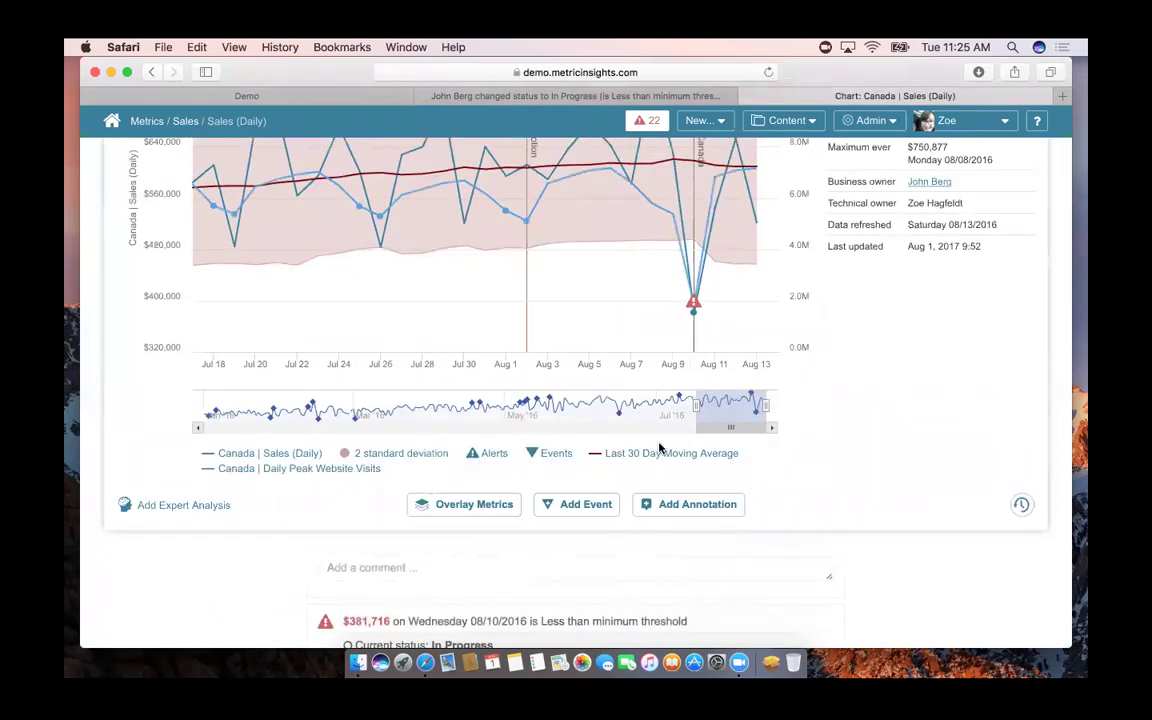
scroll(659, 448, up, 3)
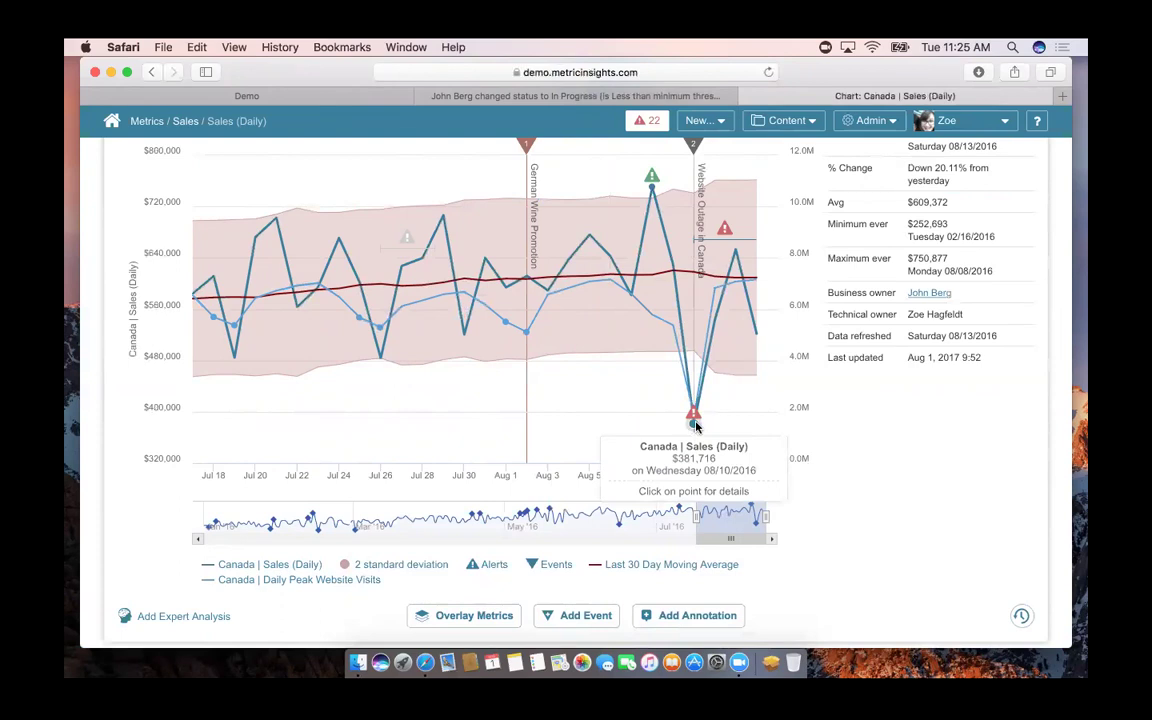
Update the minimum threshold alert to Resolved with the comment "Website is back up and running. Let me know if there are more issues." and save it.
click(724, 234)
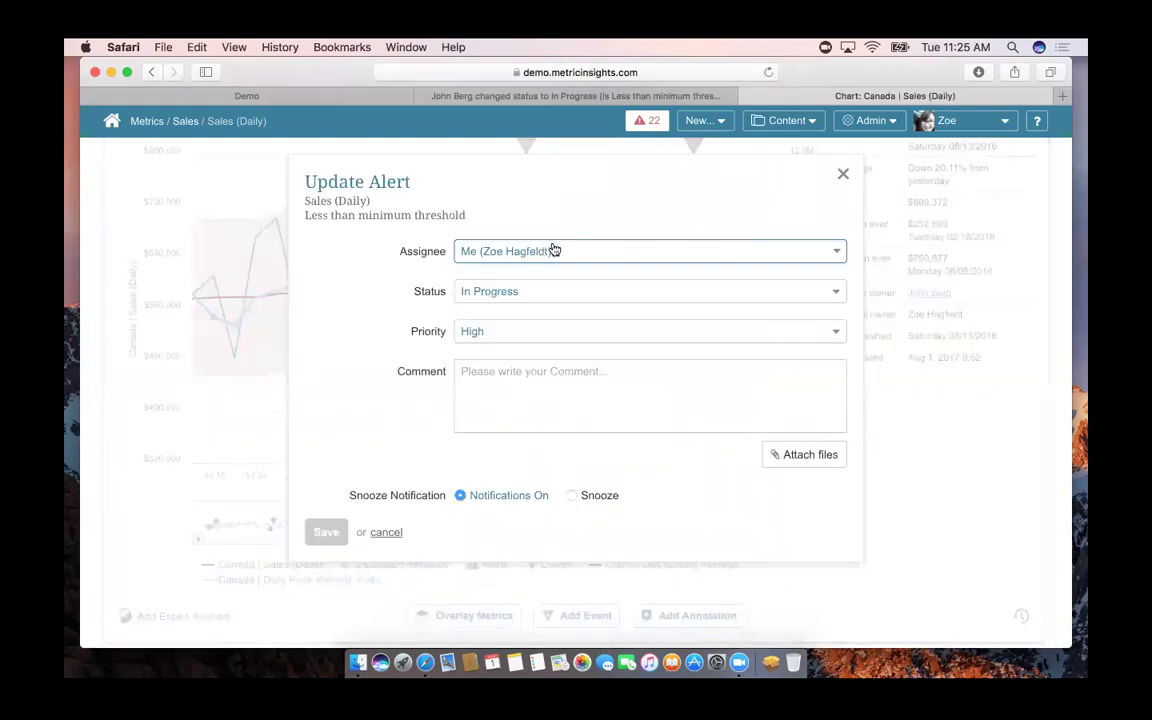
click(520, 292)
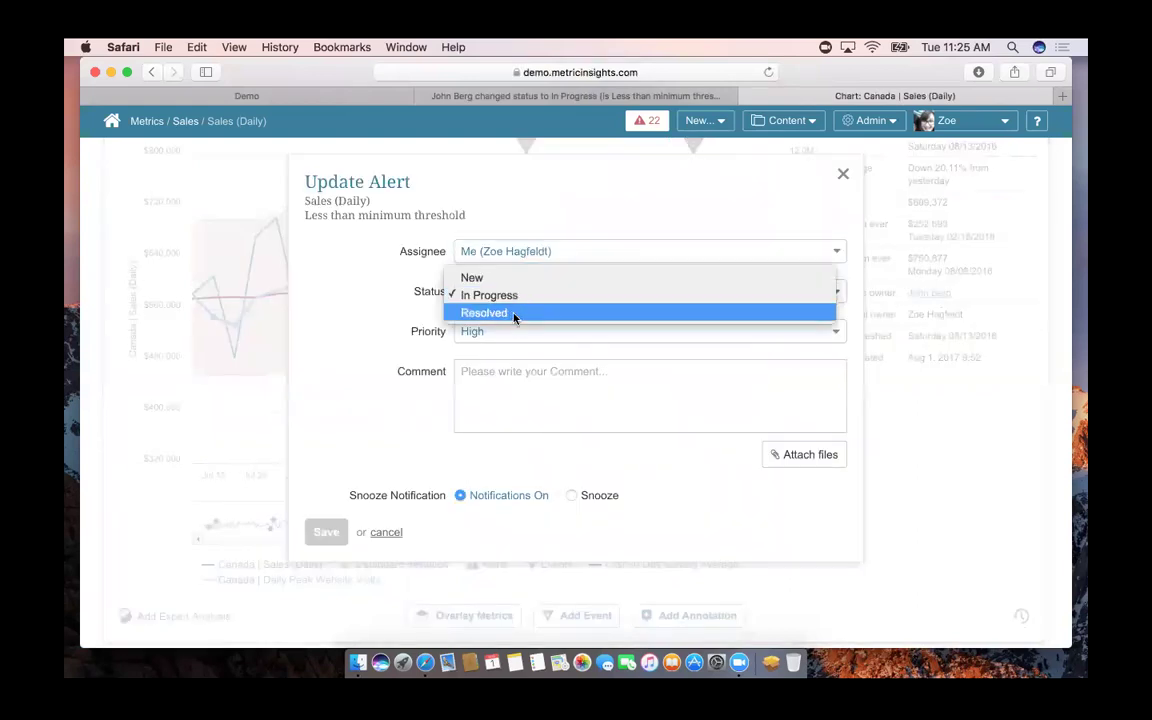
click(512, 314)
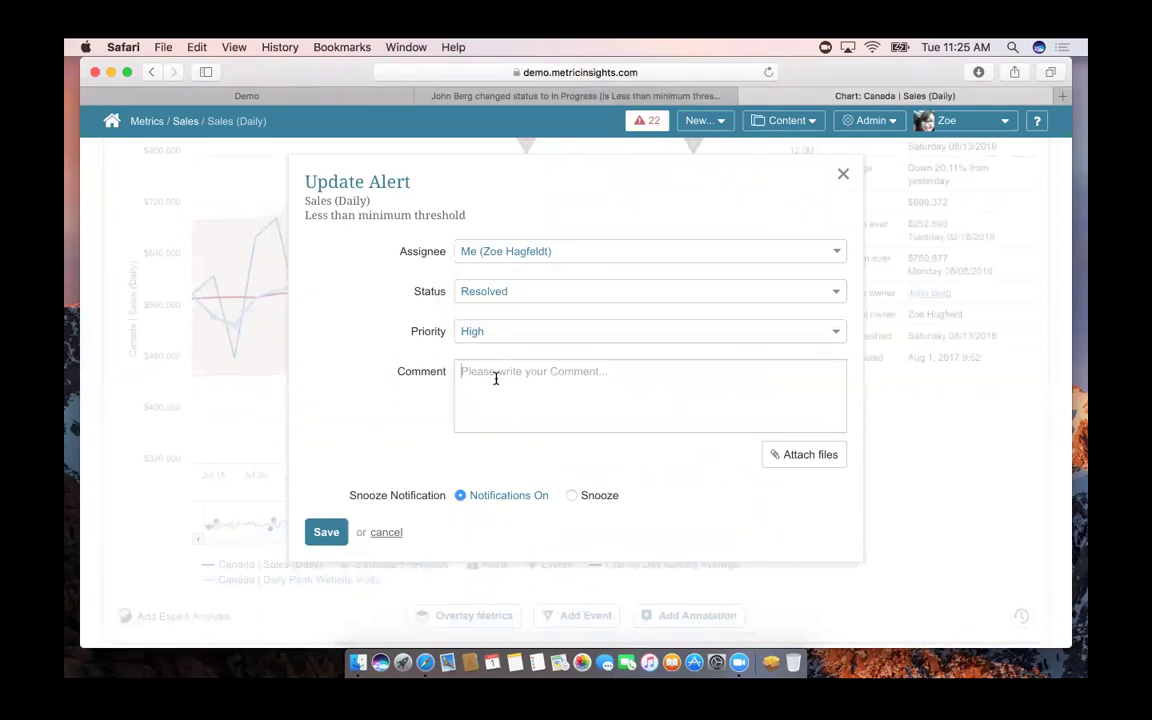
text(Websit)
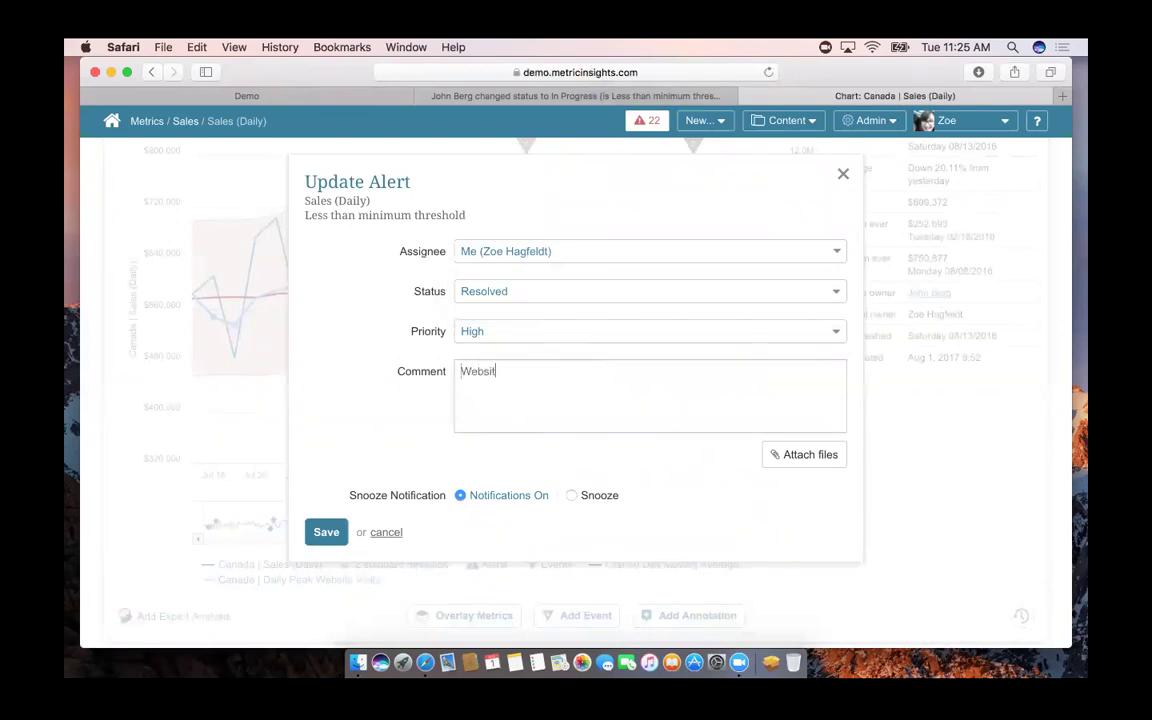
text(e is back up and running. Le)
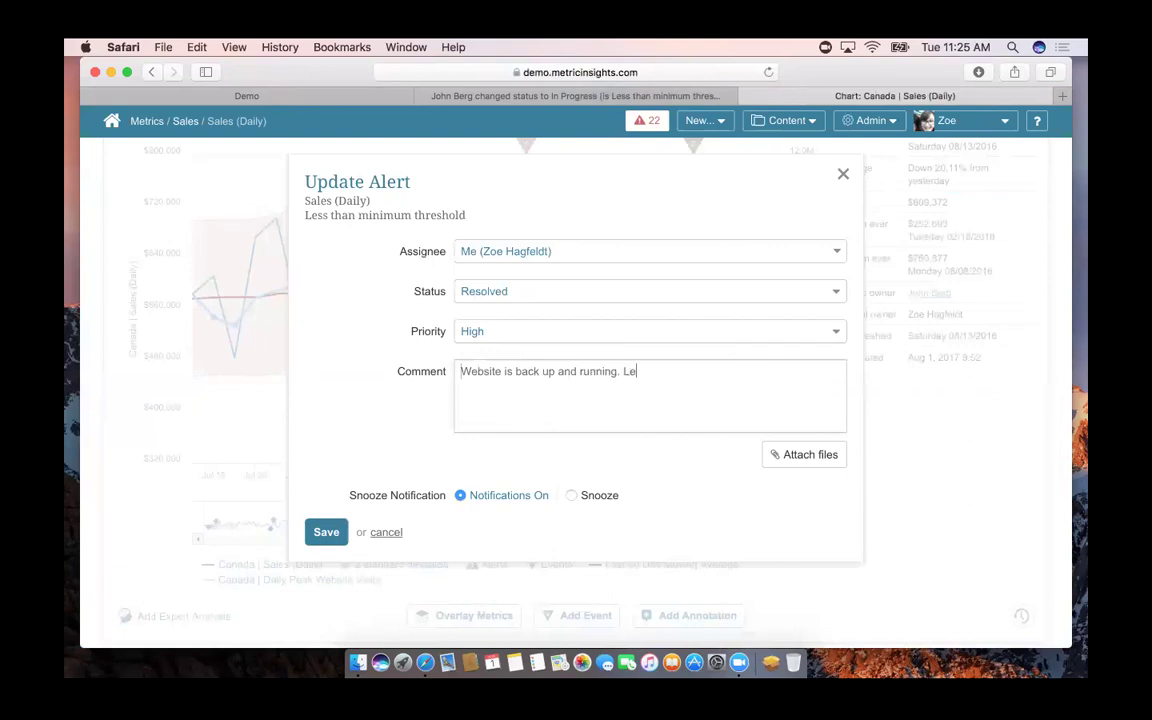
text(t me know if there are more iss)
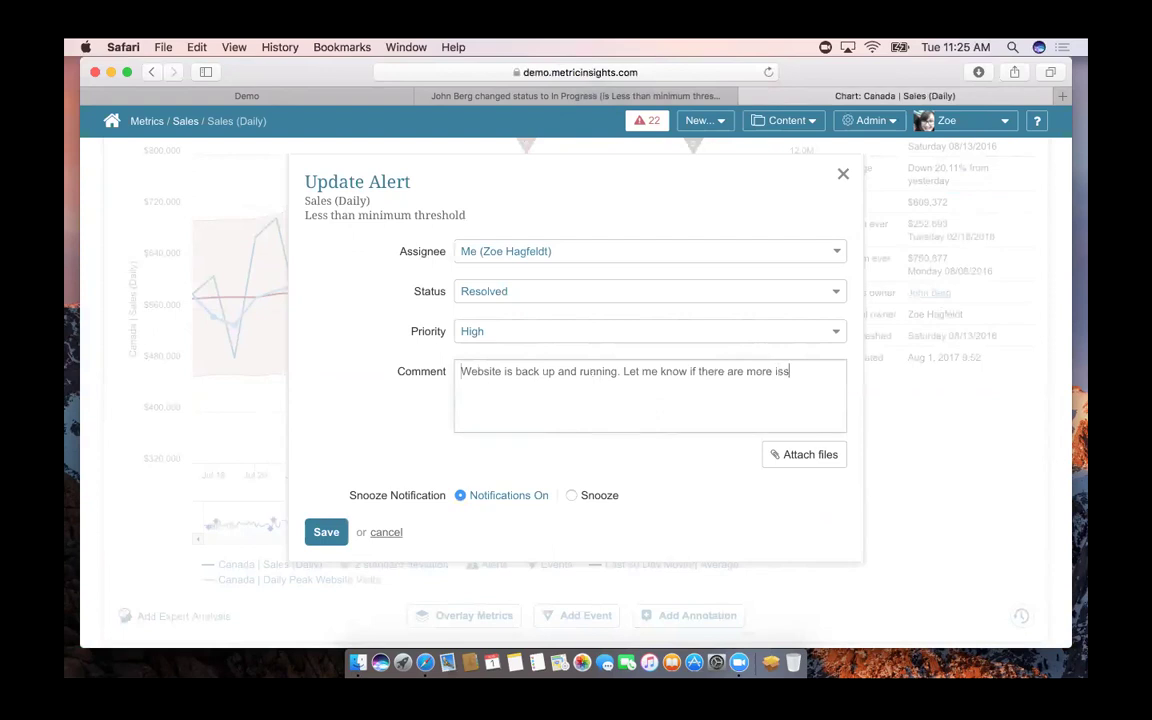
text(ues.)
click(322, 530)
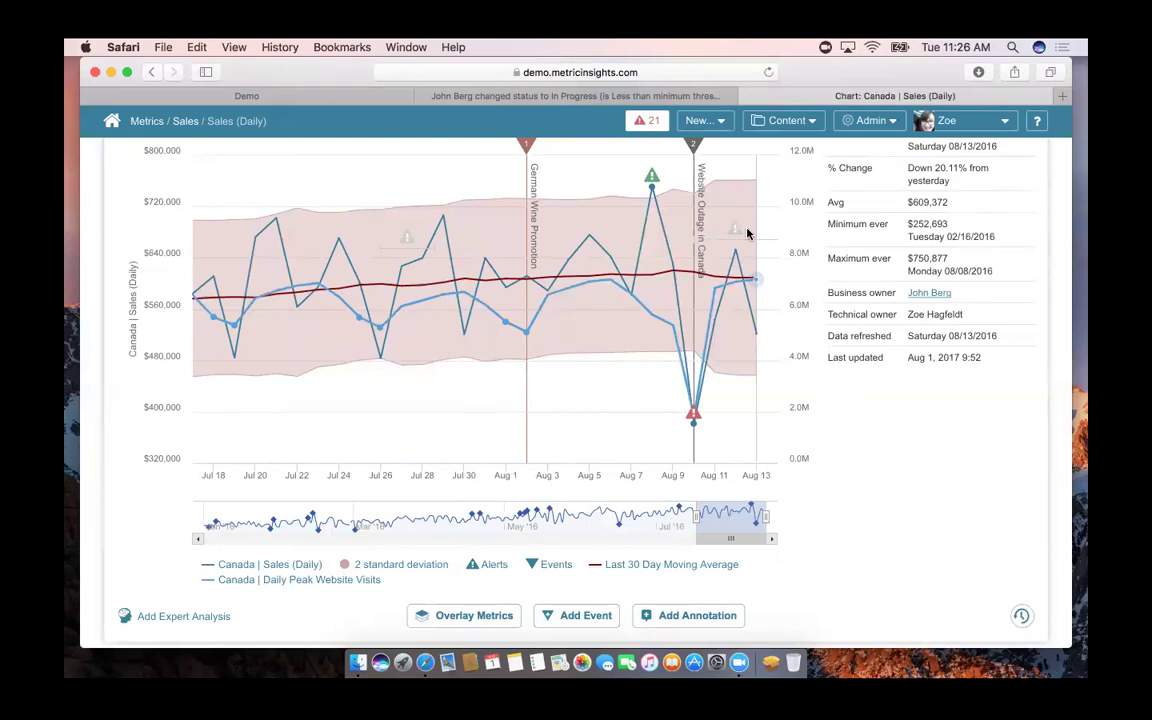
Examine the resolved alert's marker on the chart and the alert activity below the chart.
mouse_move(744, 233)
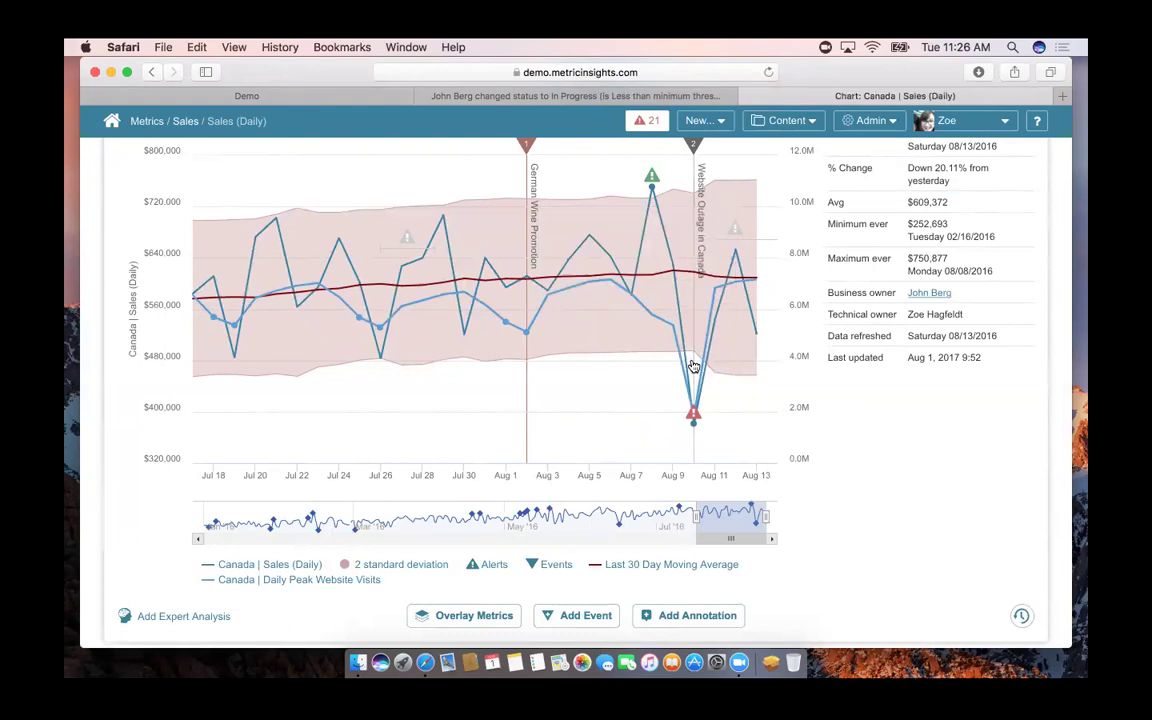
scroll(694, 367, down, 5)
scroll(694, 367, down, 4)
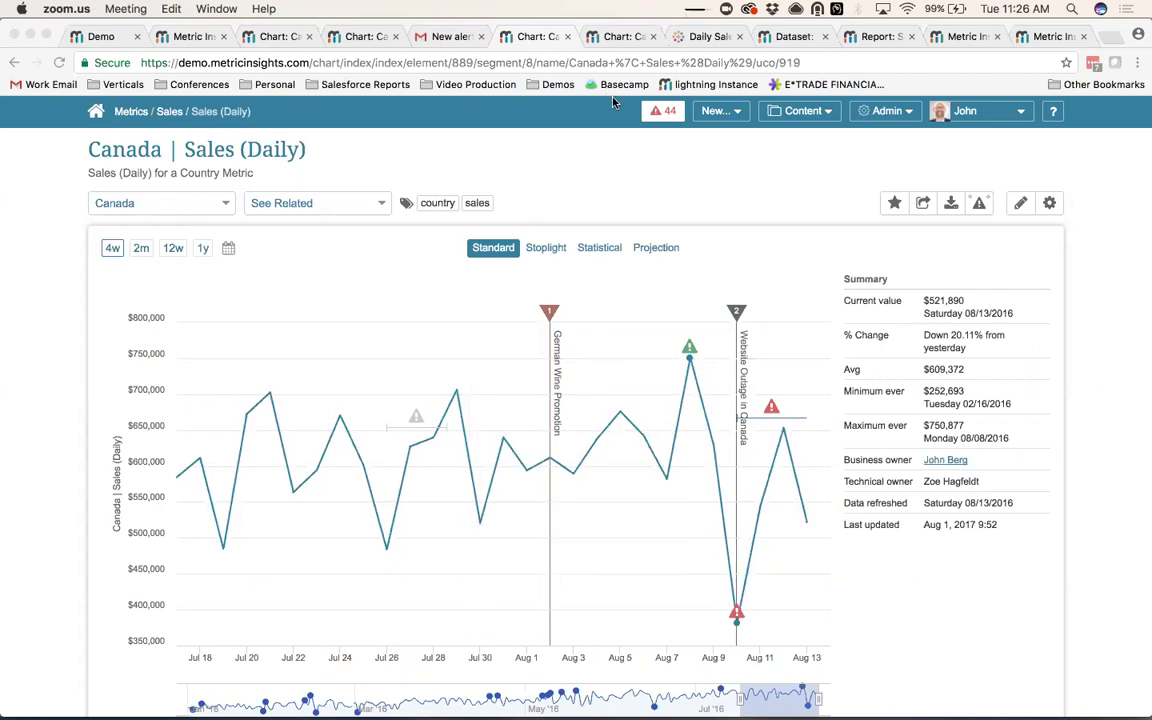
Open the business owner's Alert Inbox from the Canada Sales (Daily) chart and list the alerts under My Subscriptions.
click(666, 113)
click(664, 114)
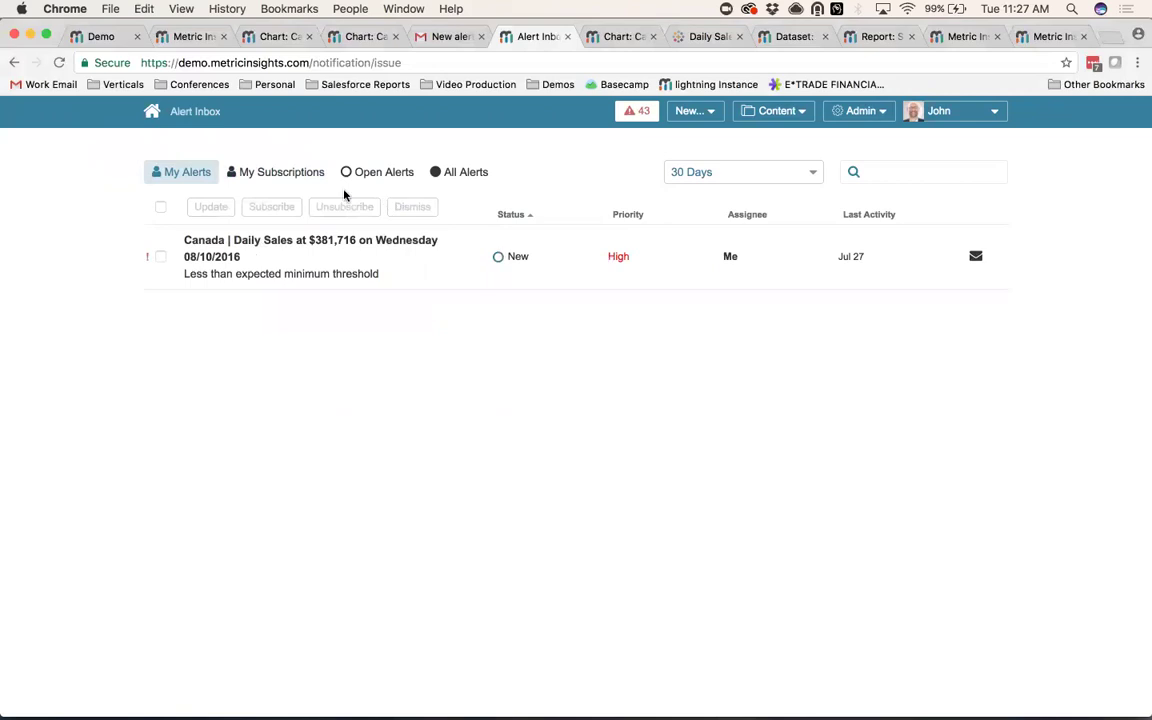
click(306, 172)
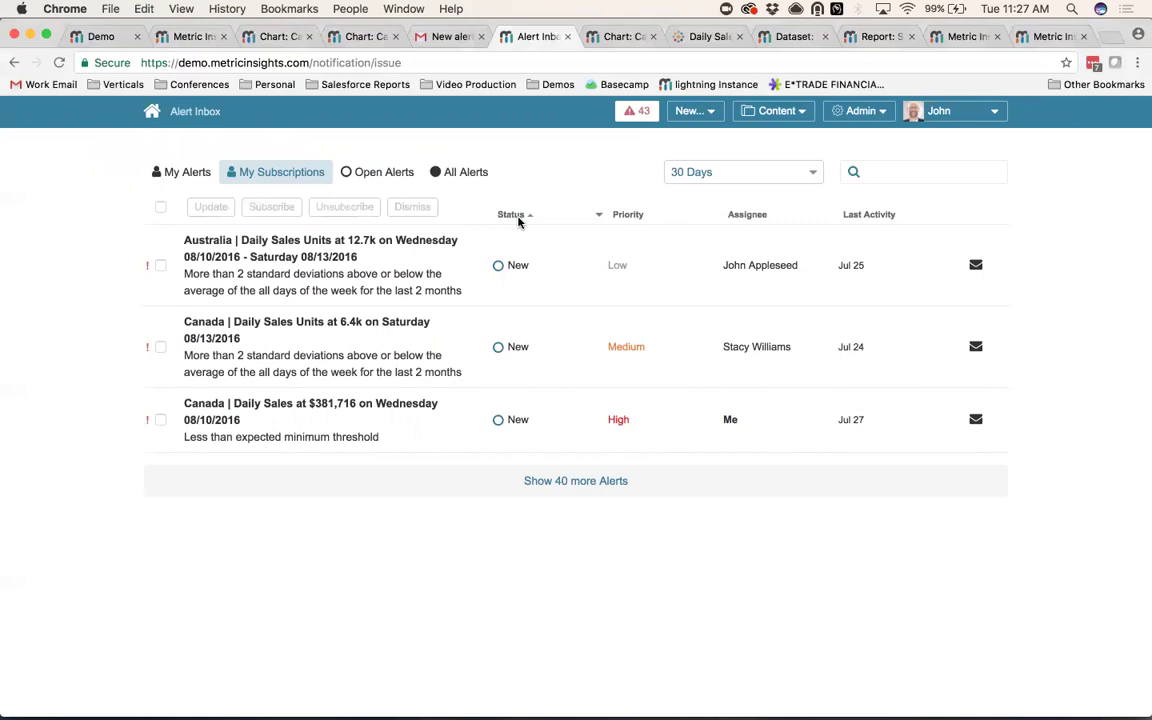
Switch to the demo mailbox and read the Managed Alert Digest email.
click(196, 37)
click(276, 518)
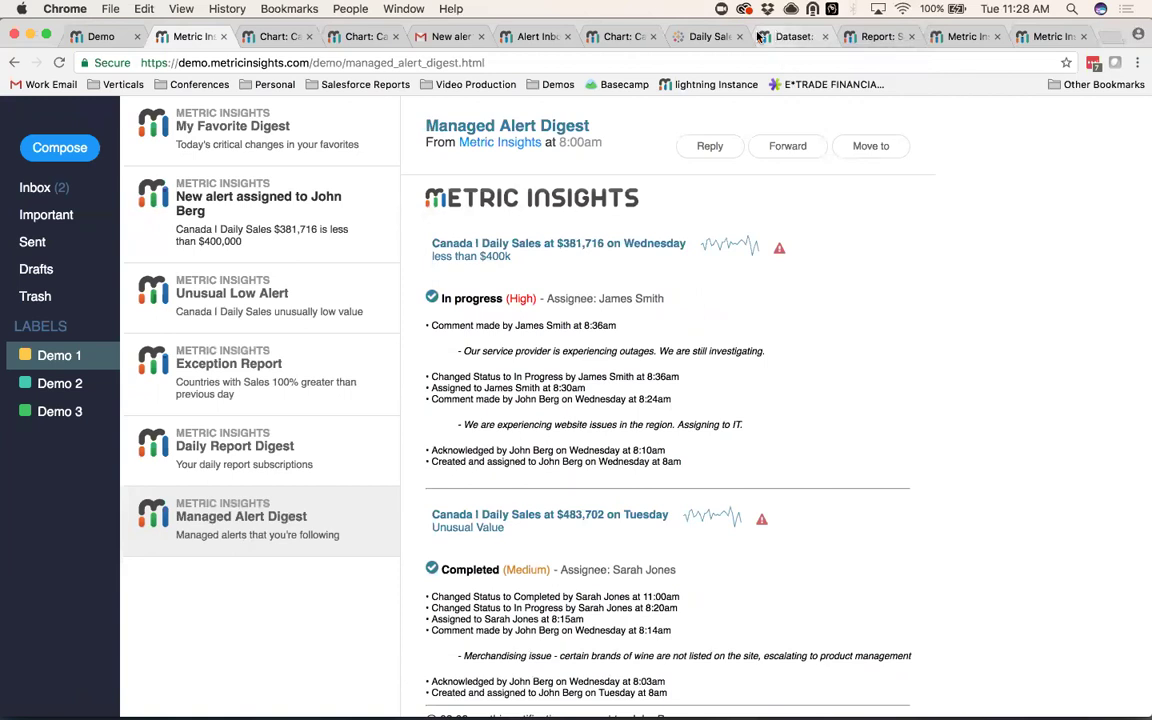
Switch to the Daily Sales dashboard in Tableau and examine its charts and Channel filter.
click(706, 38)
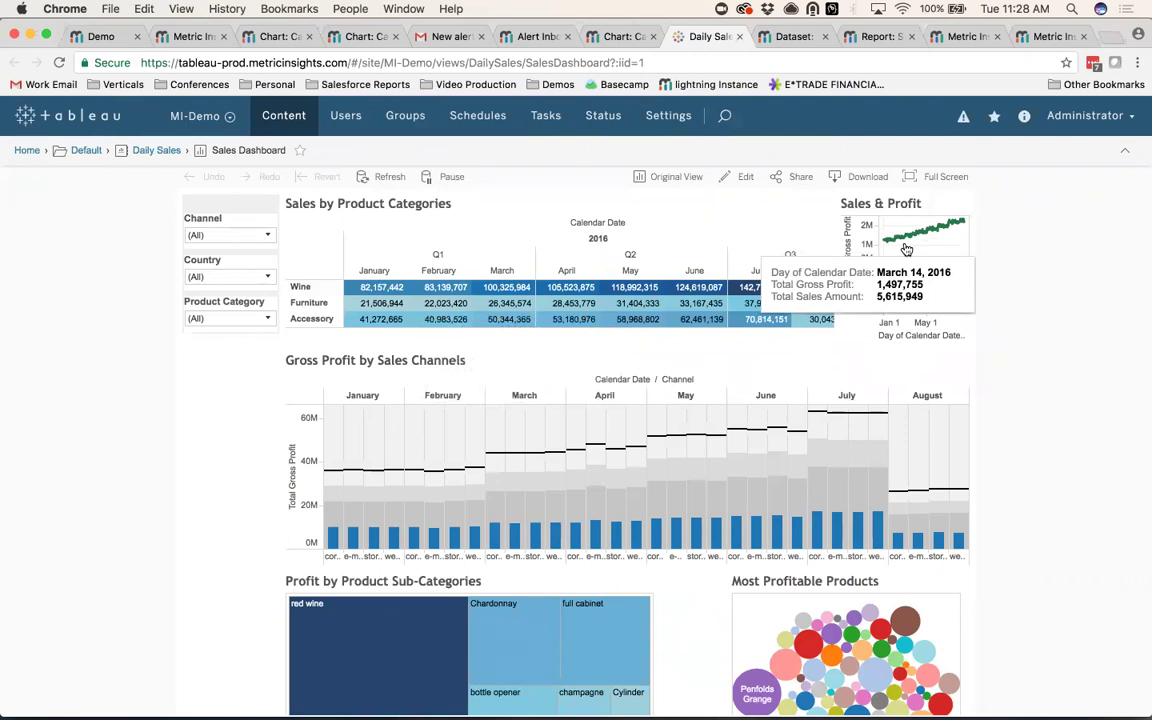
click(268, 235)
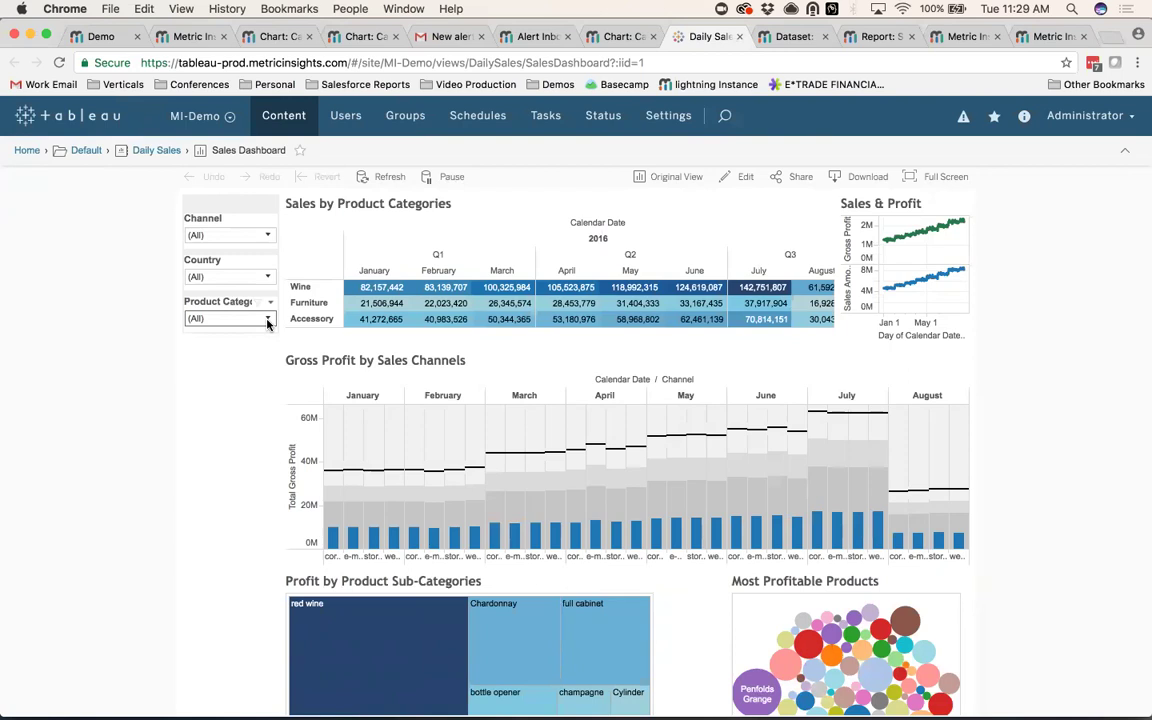
Switch to the Tableau Sales Dataset in Metric Insights and check which instance dates are available.
click(787, 36)
click(573, 196)
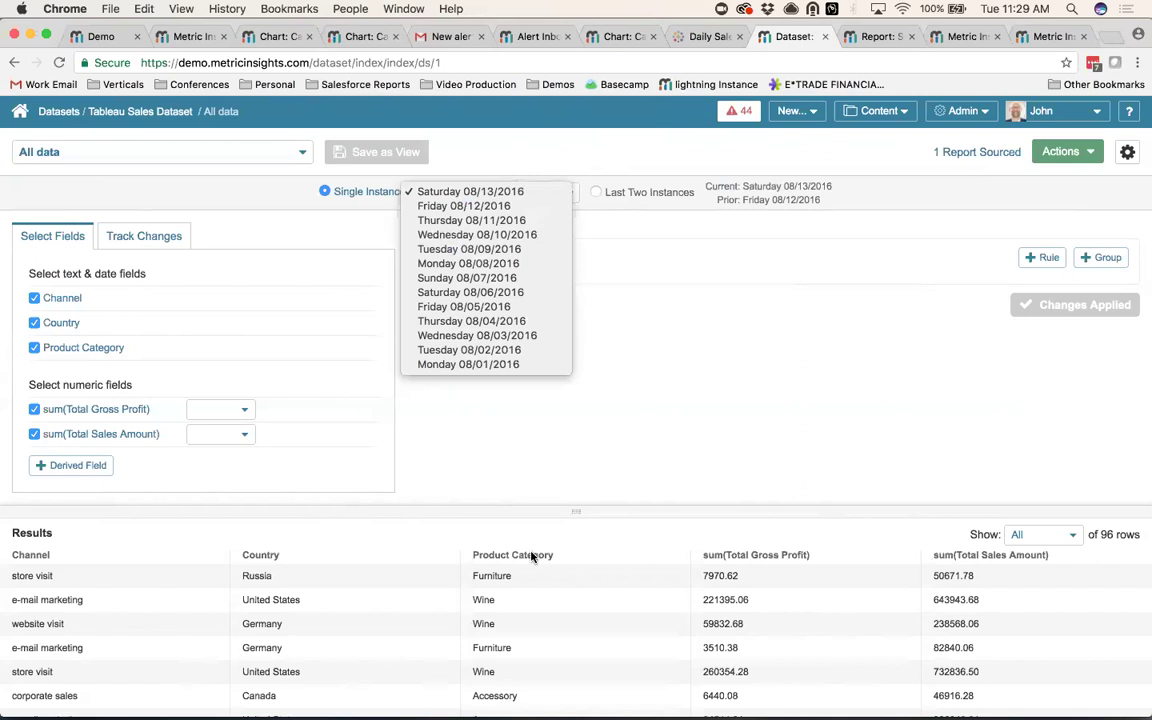
click(765, 333)
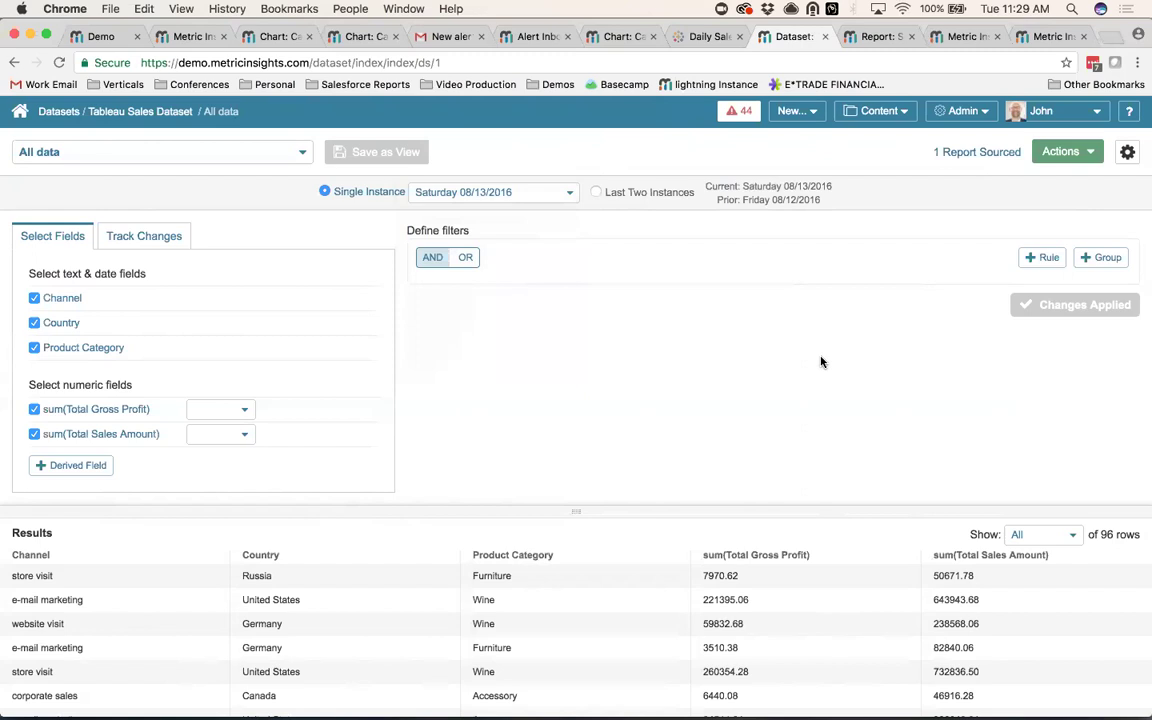
Open the dataset view "Sales 100% greater than previous day" and examine the field and comparison choices of its change filter.
click(295, 152)
click(259, 183)
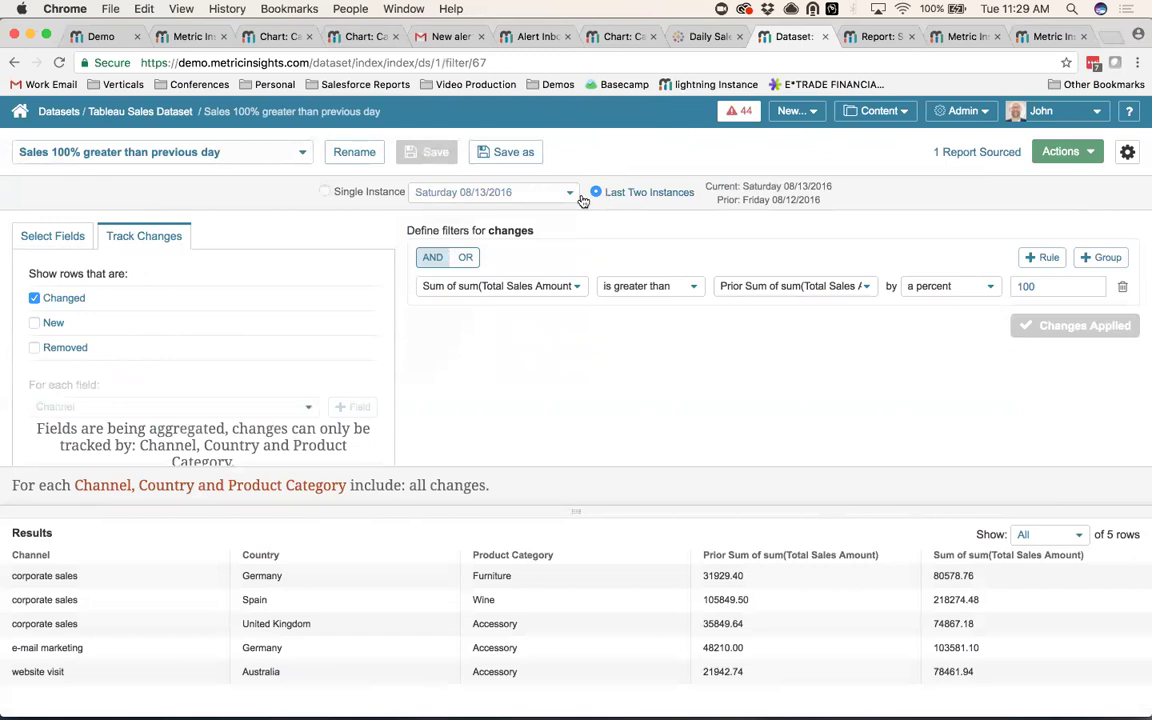
click(501, 289)
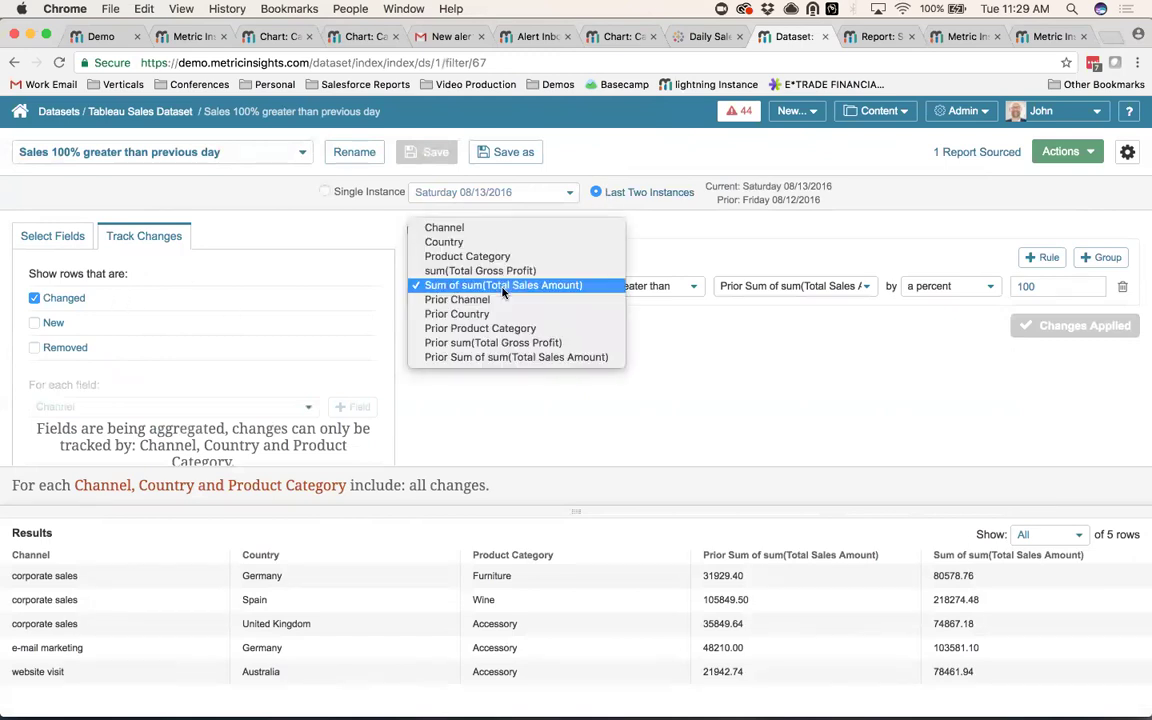
click(670, 258)
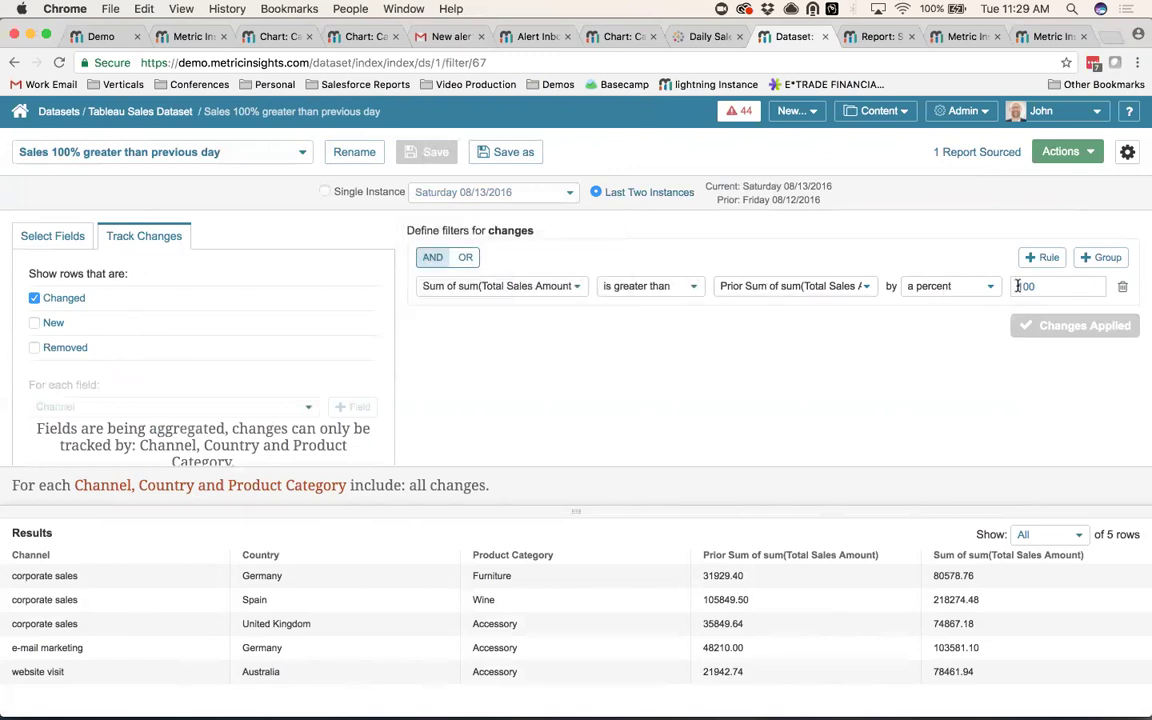
click(866, 287)
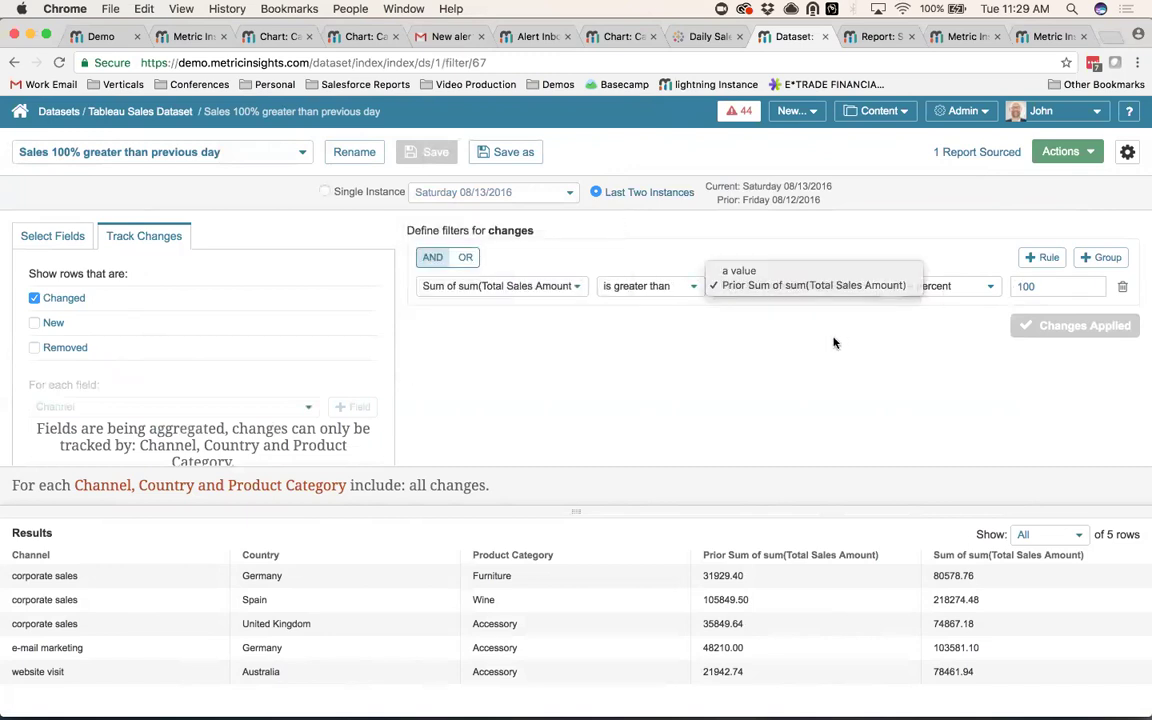
click(834, 343)
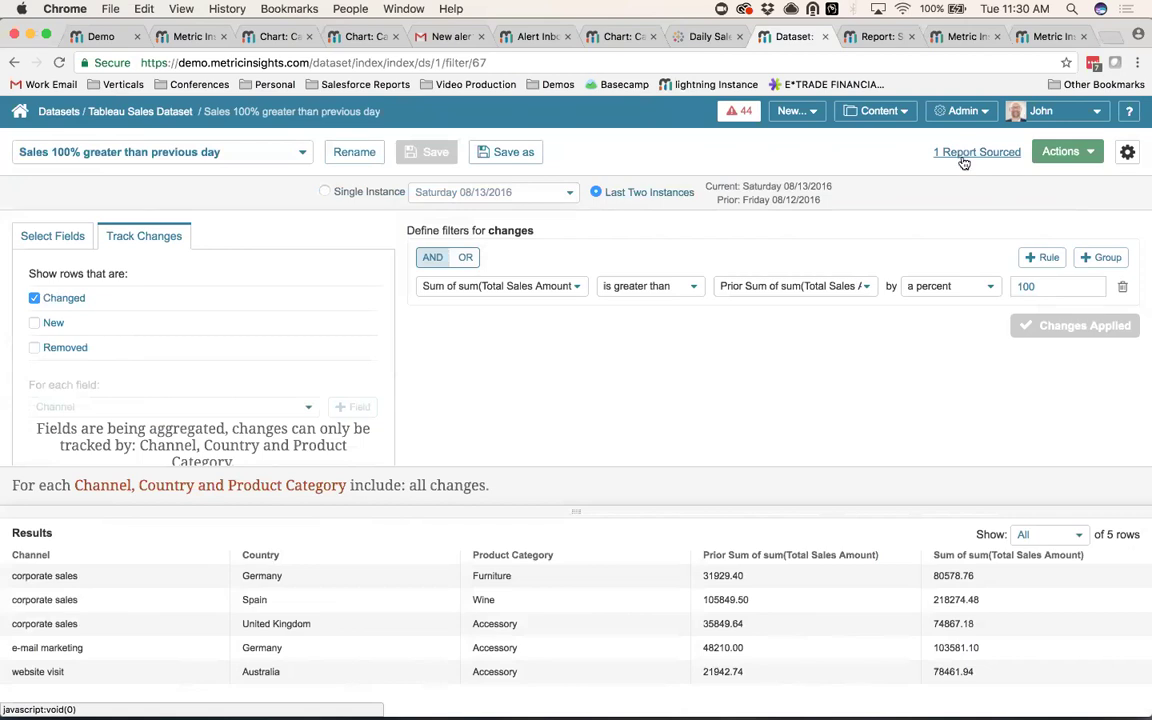
Switch to the "Sales 100% greater than previous day (T)" report and view the embedded dashboard for corporate sales, Spain, Wine.
click(872, 36)
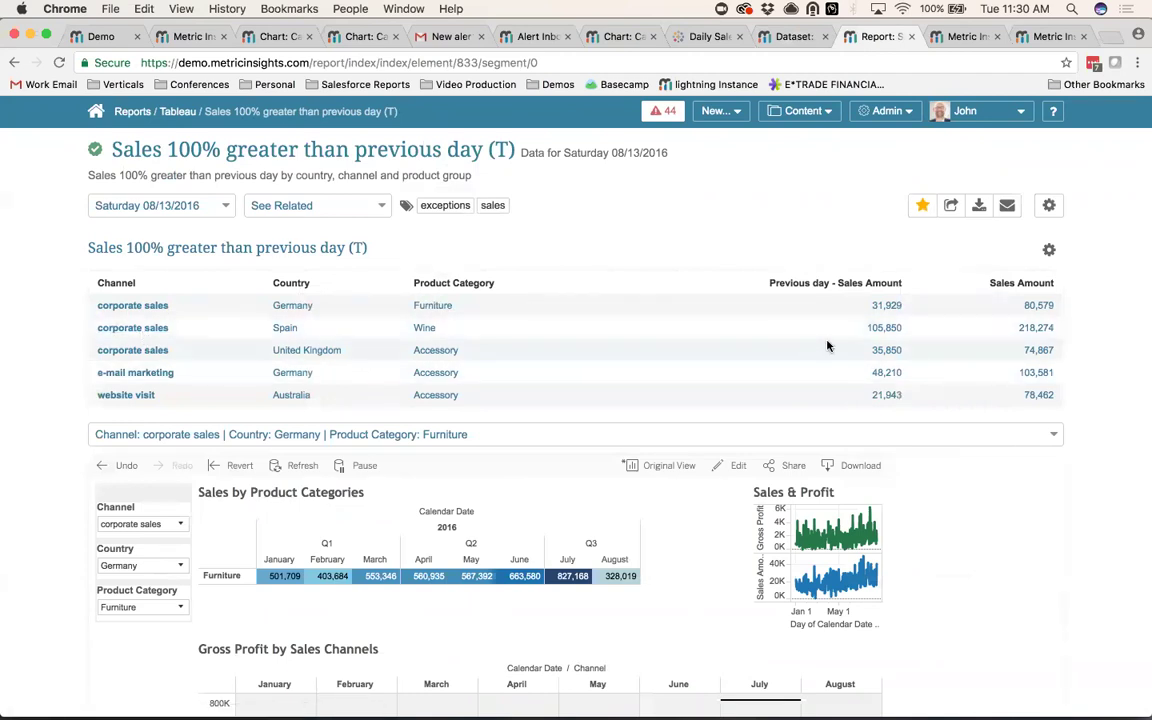
scroll(828, 344, down, 1)
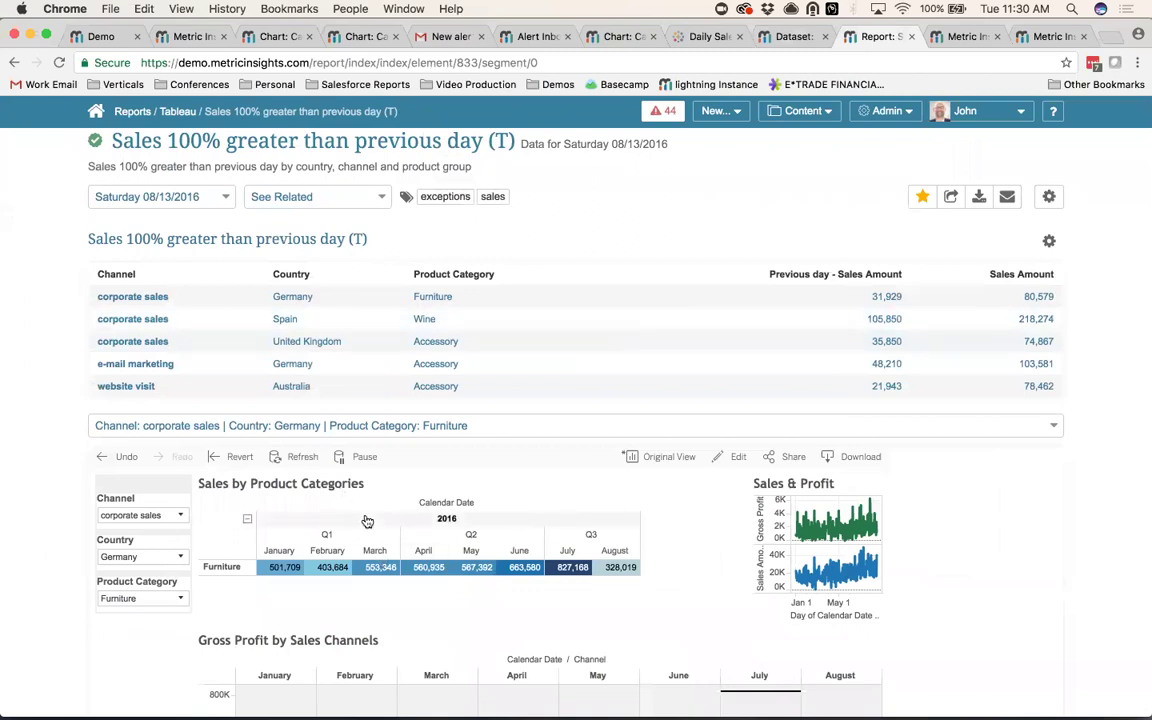
click(302, 456)
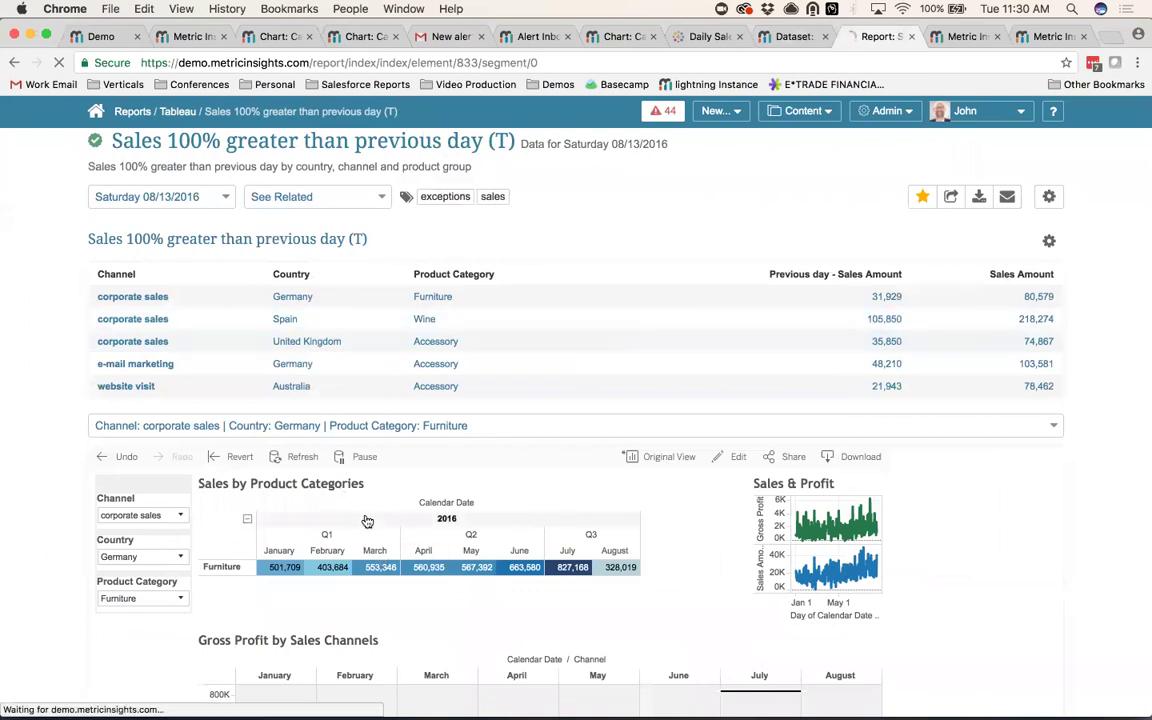
click(135, 318)
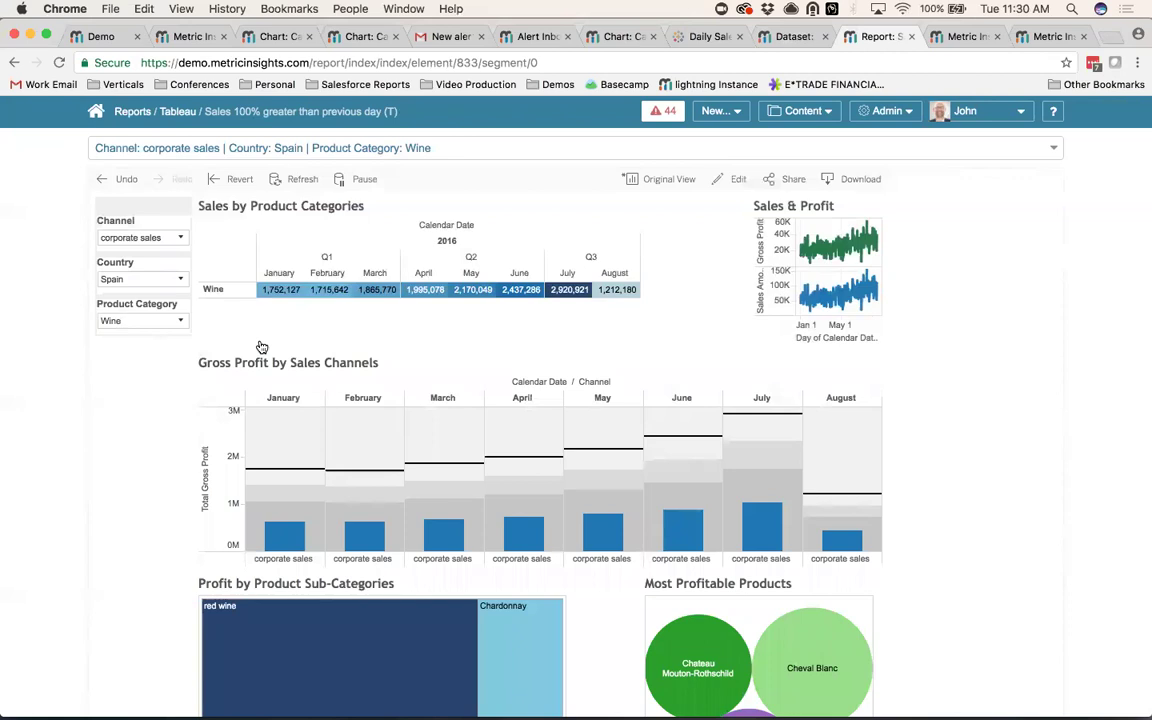
scroll(615, 249, up, 4)
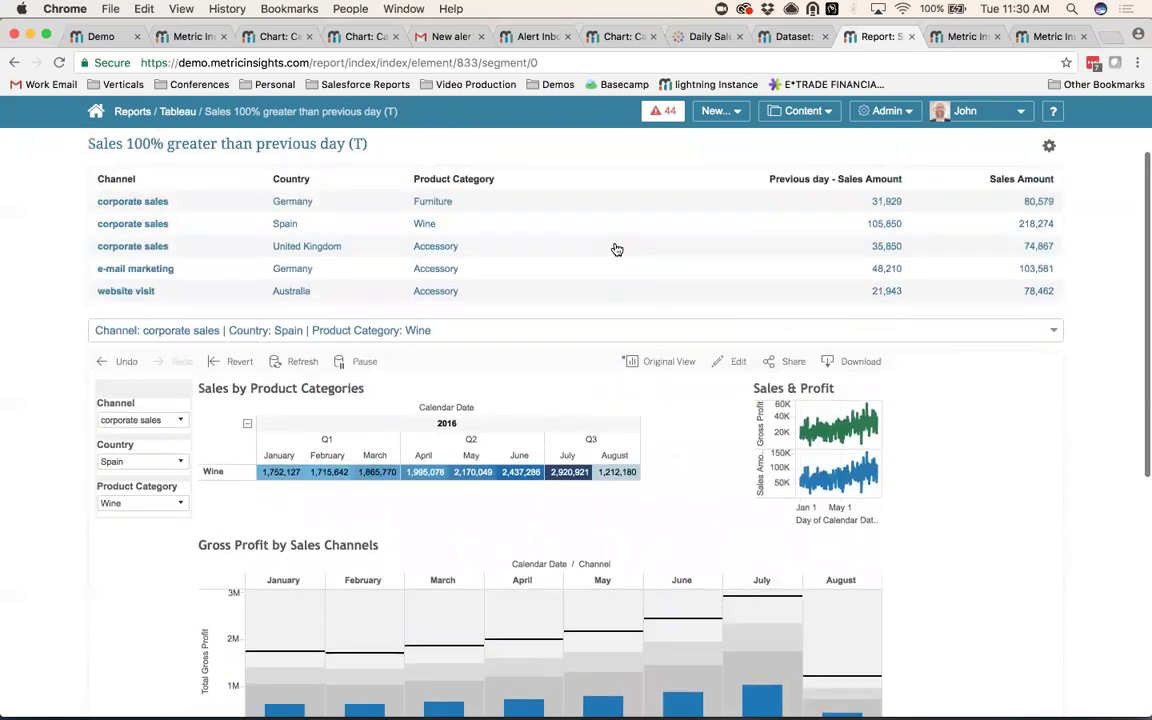
scroll(617, 249, up, 2)
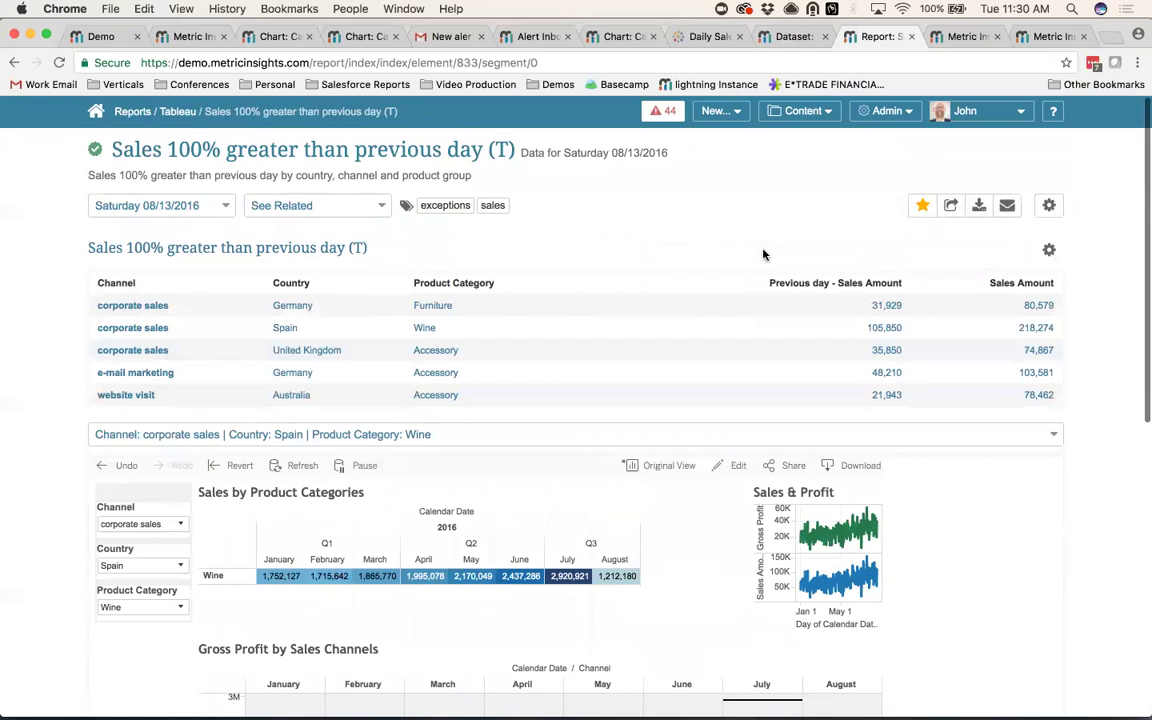
Open the report's notification settings, subscribe to notifications and examine the delivery choices from immediate email to monthly digest.
click(1007, 207)
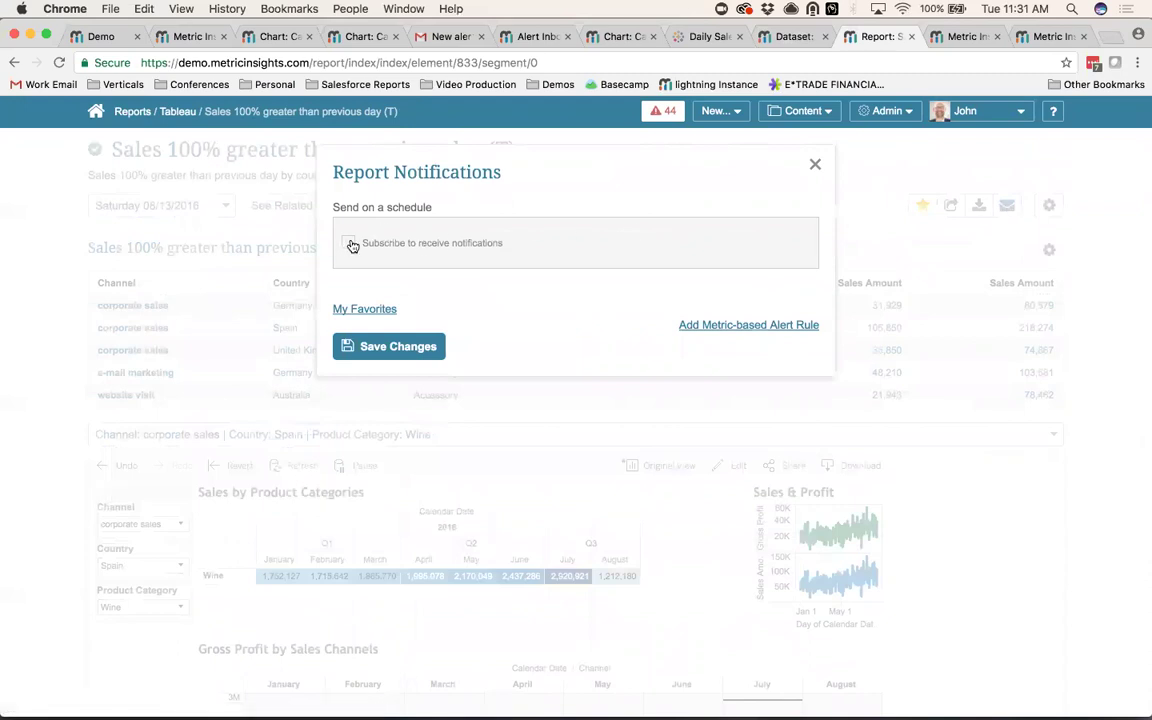
click(792, 256)
click(797, 246)
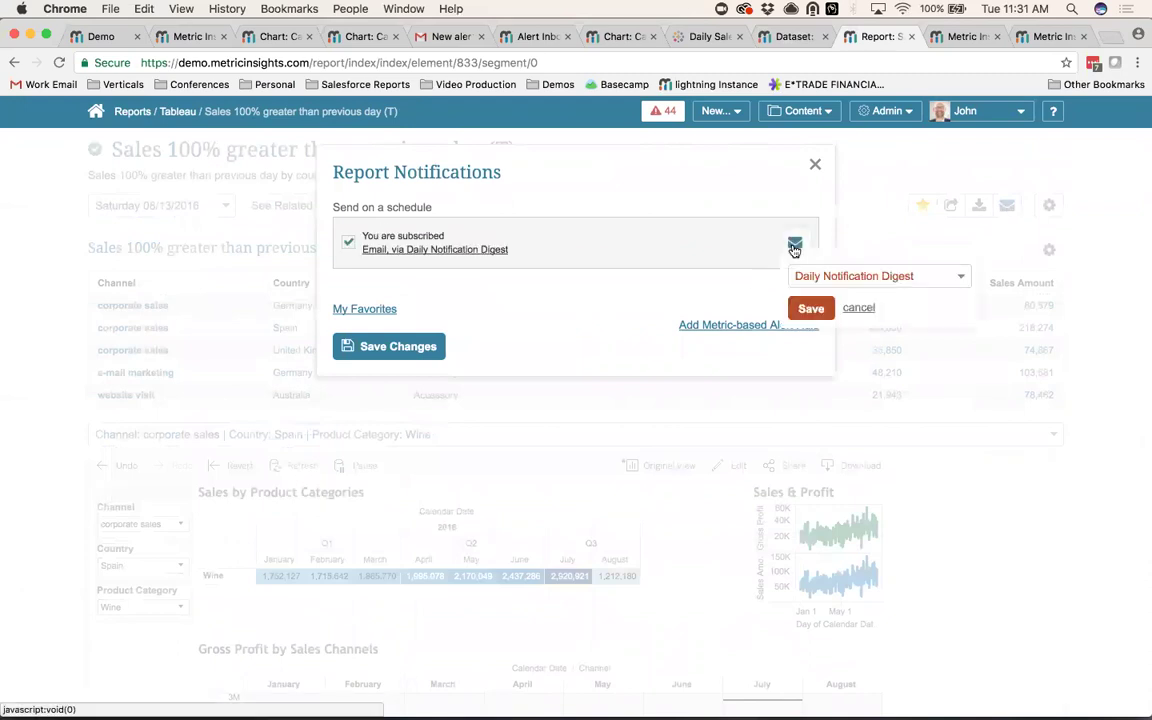
click(841, 275)
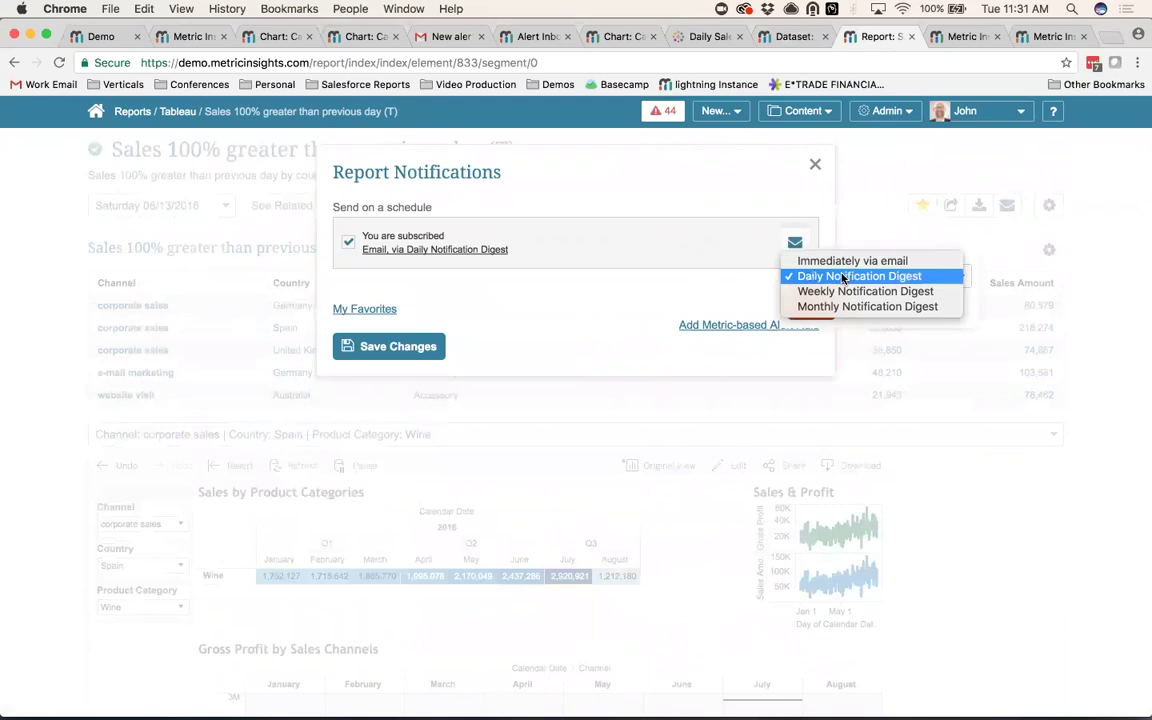
Switch to the Exception Report email and examine its table and the dashboards for each channel, country and product category.
click(961, 38)
click(960, 38)
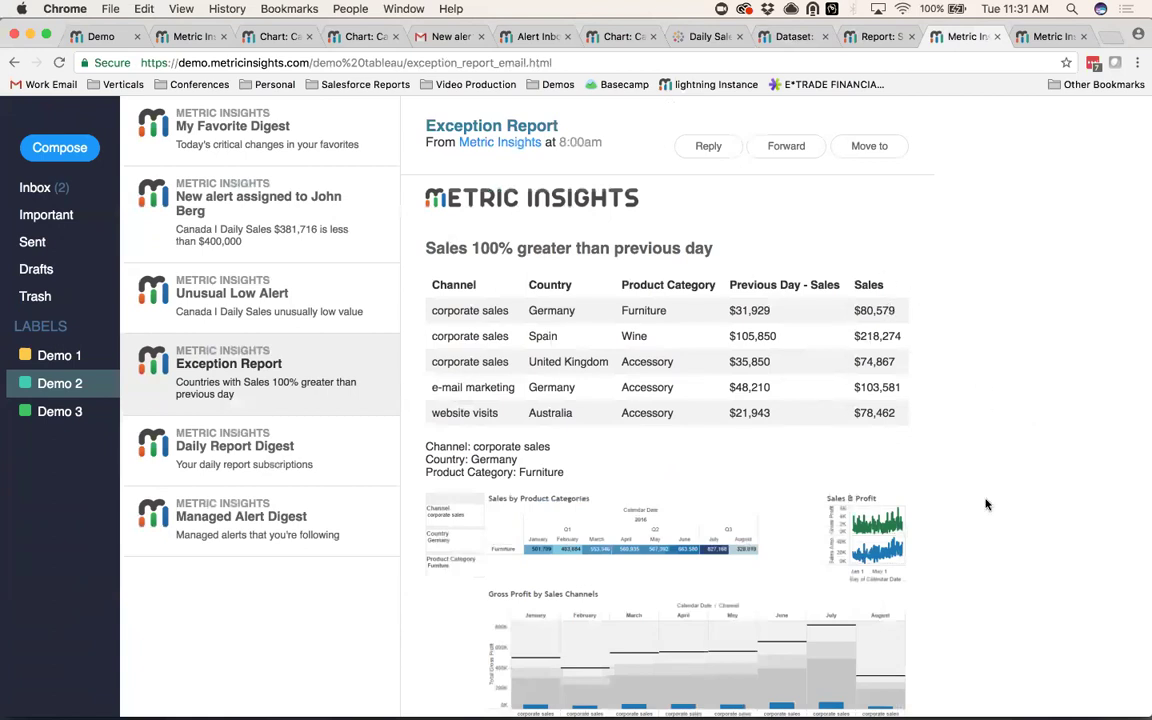
scroll(985, 505, down, 5)
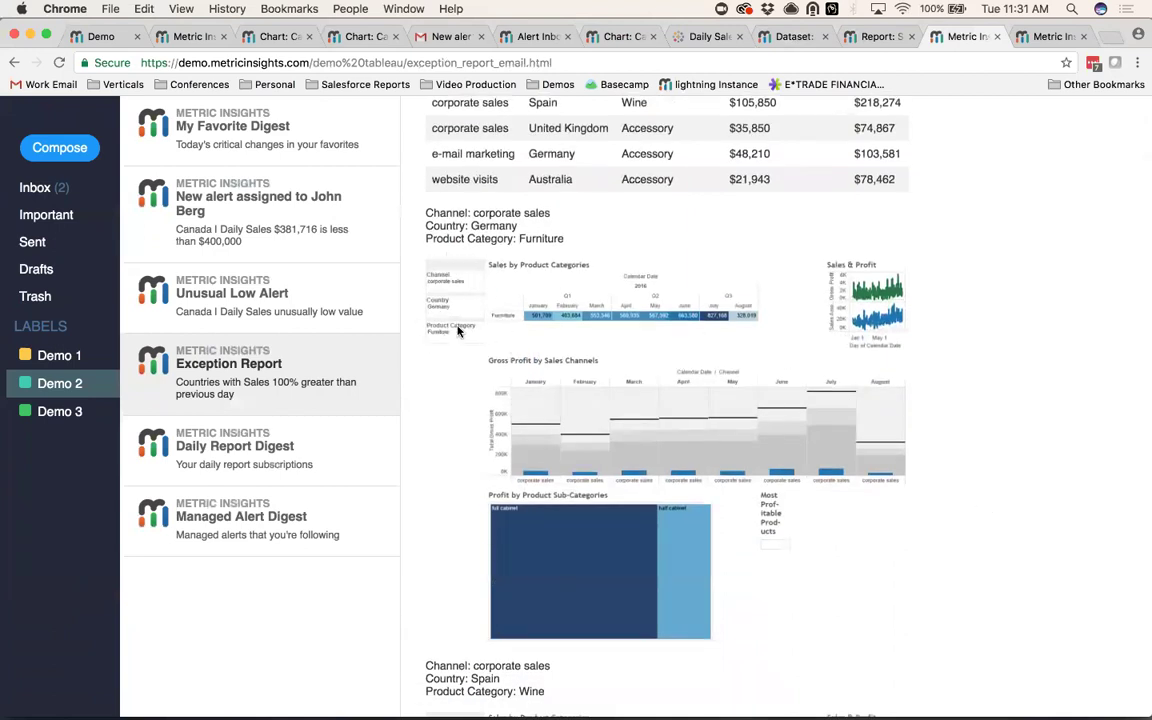
scroll(773, 412, down, 9)
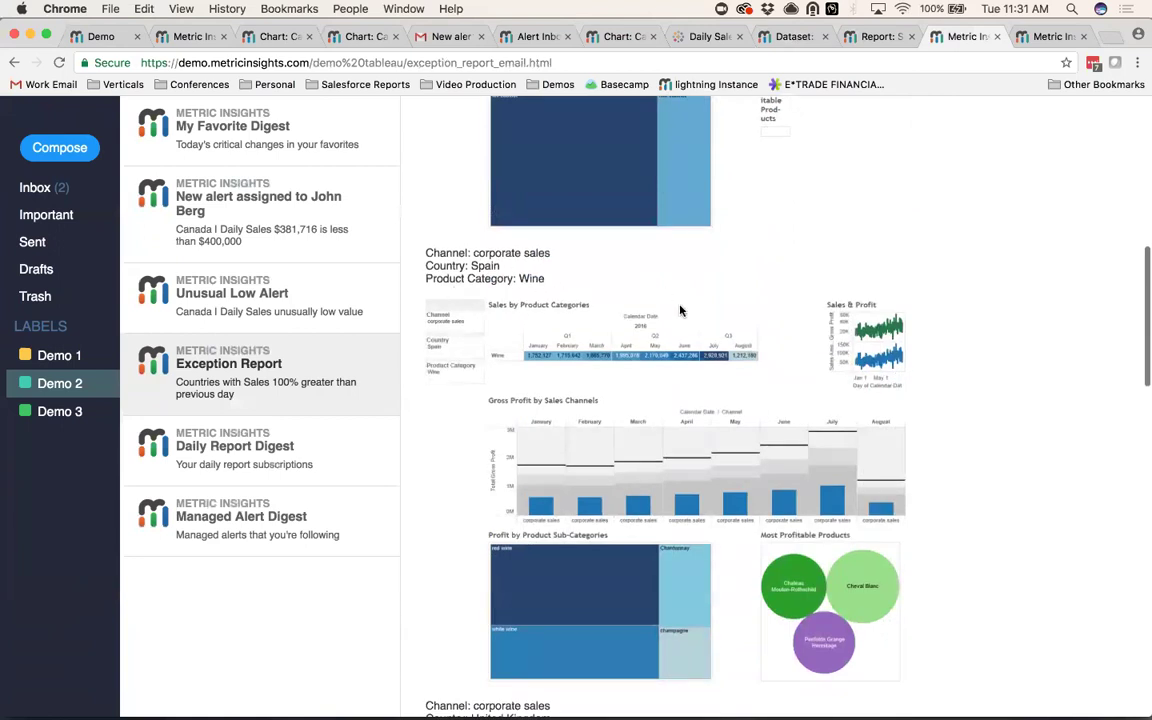
scroll(680, 311, down, 16)
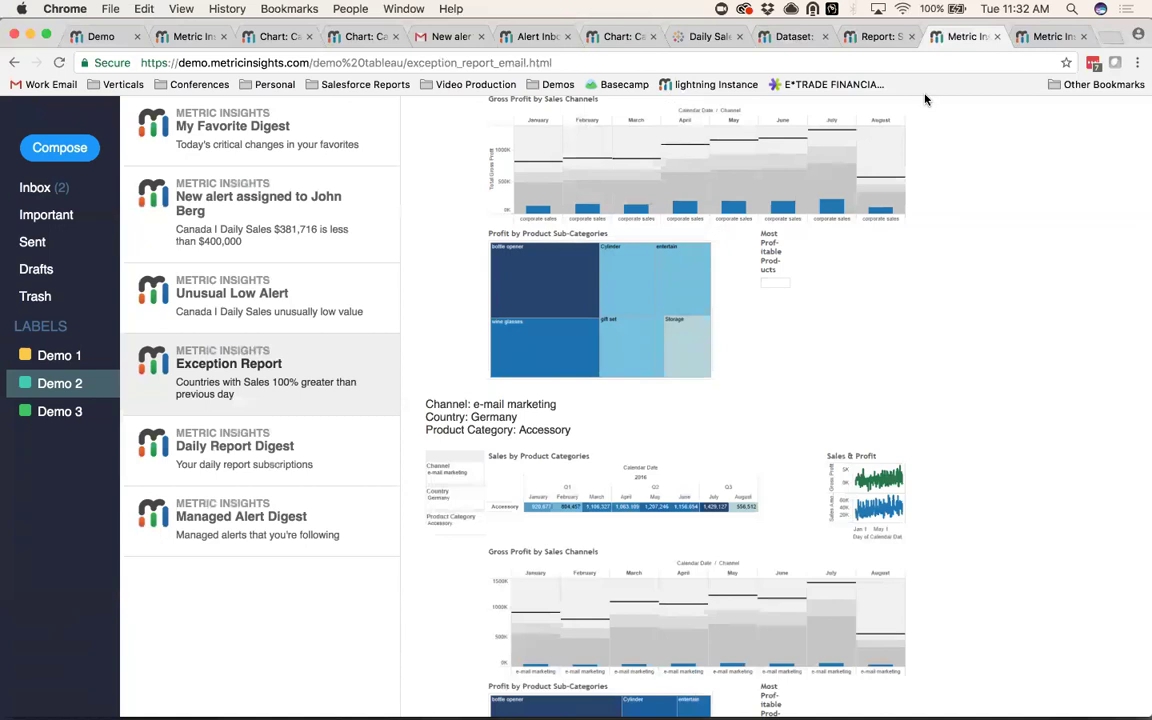
Check the available actions for the "Sales 100% greater than previous day" dataset view, and close the report's notification settings without saving.
click(789, 38)
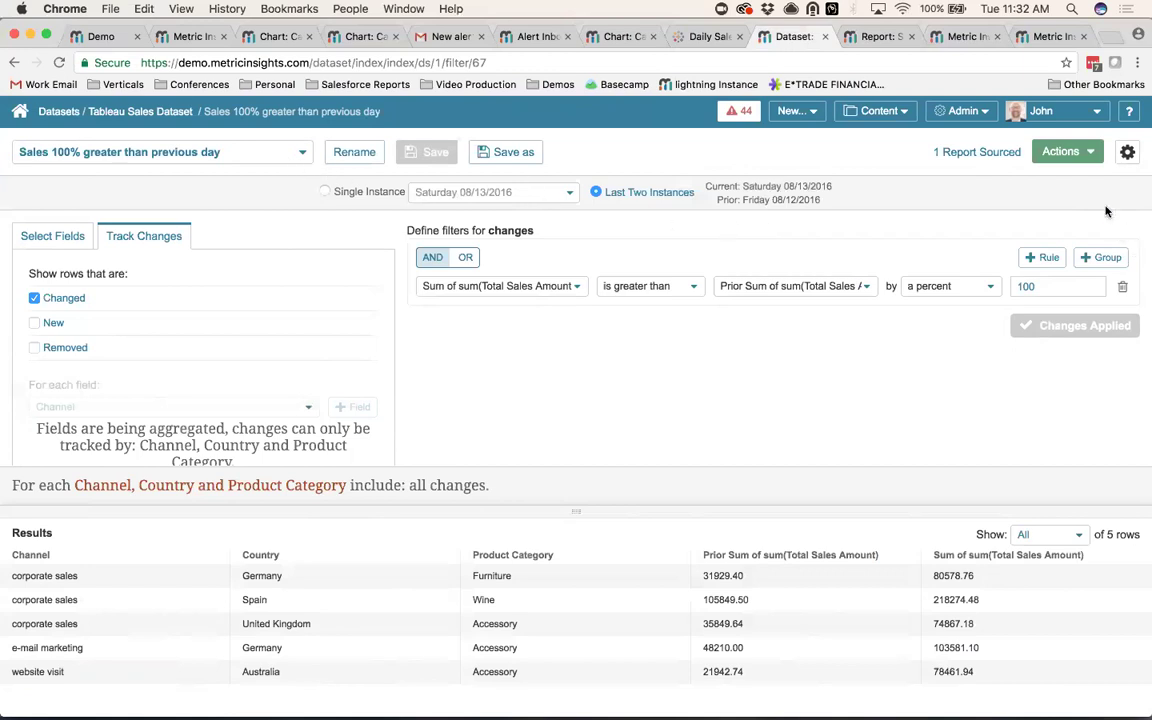
click(1087, 155)
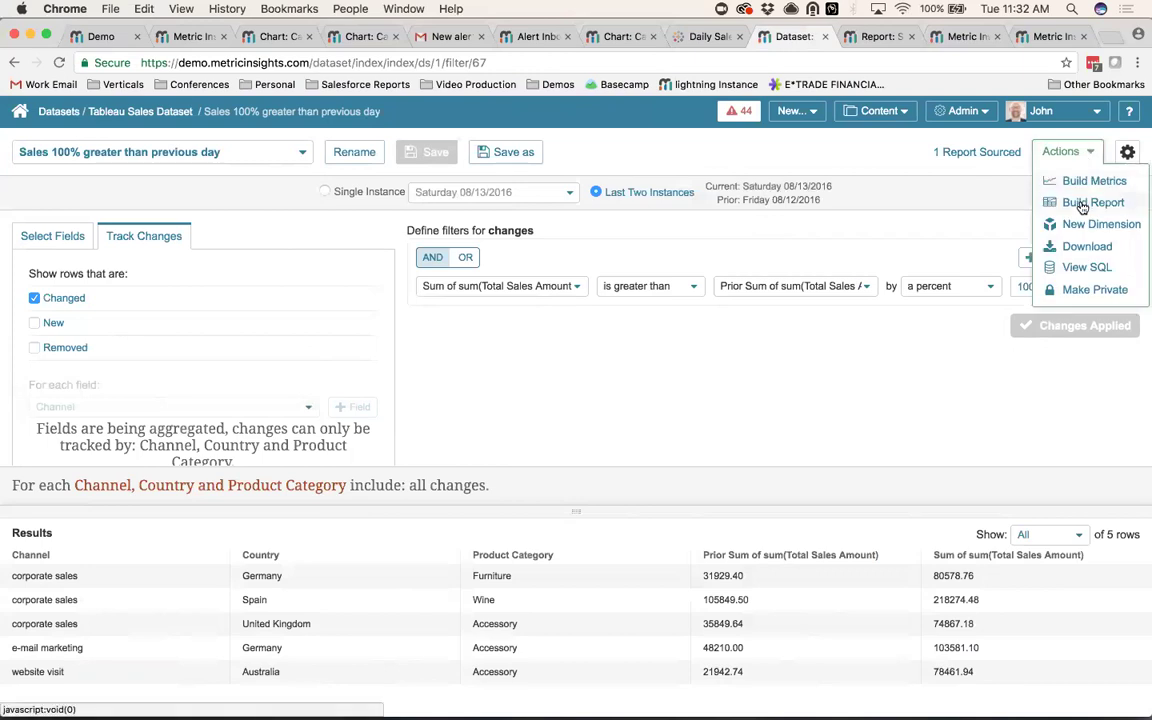
click(875, 37)
mouse_move(720, 111)
mouse_move(804, 172)
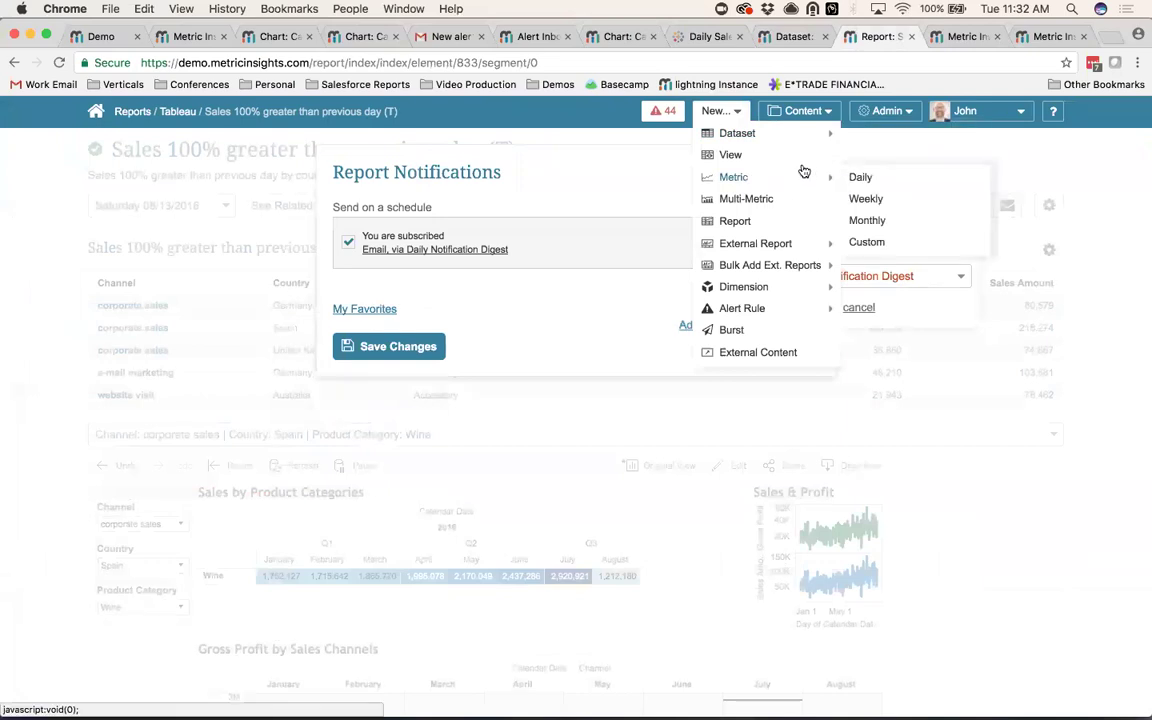
click(815, 162)
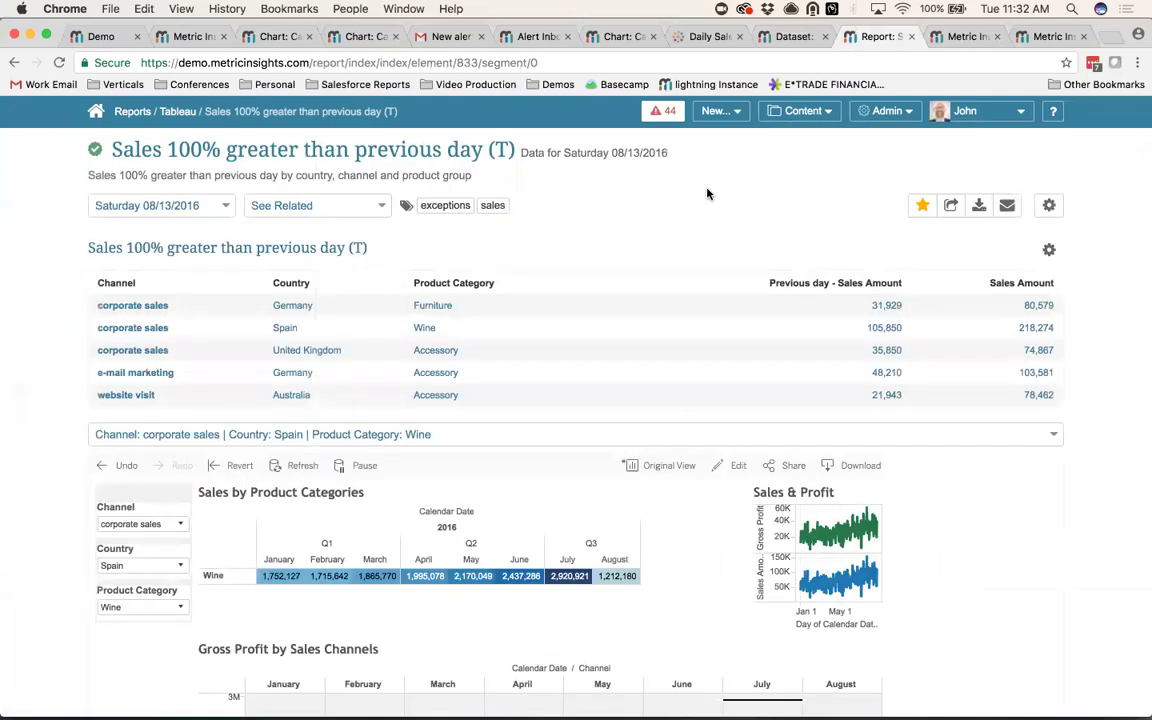
click(790, 40)
click(1062, 152)
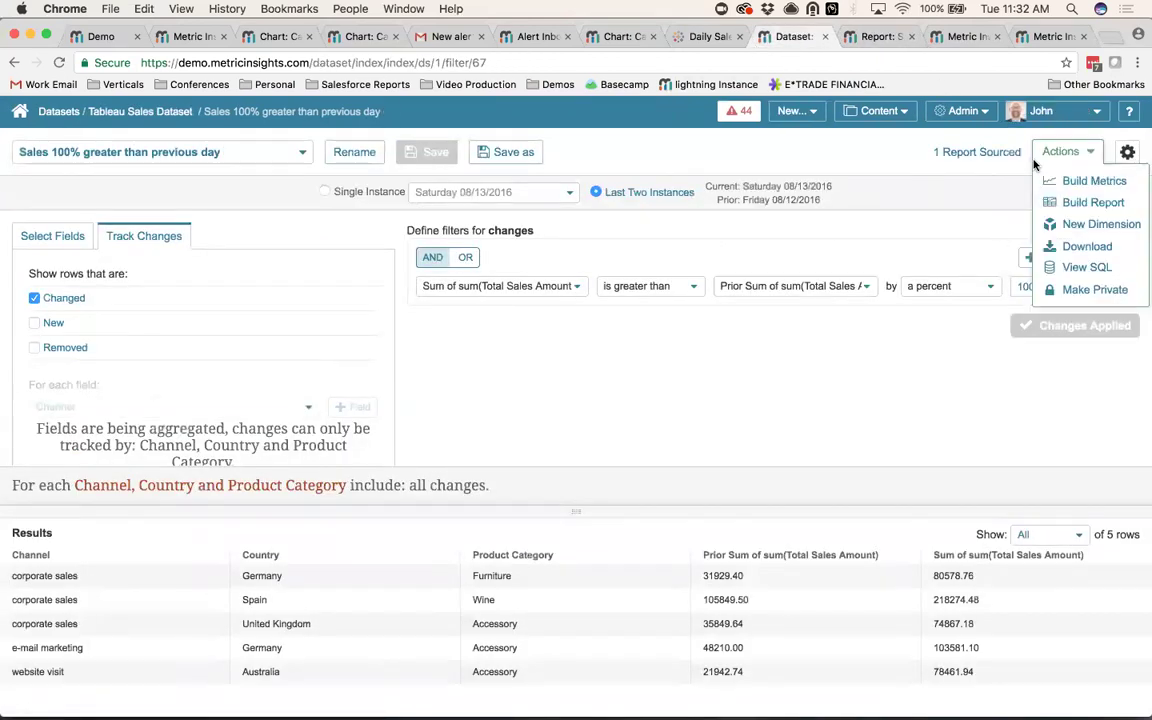
click(1092, 181)
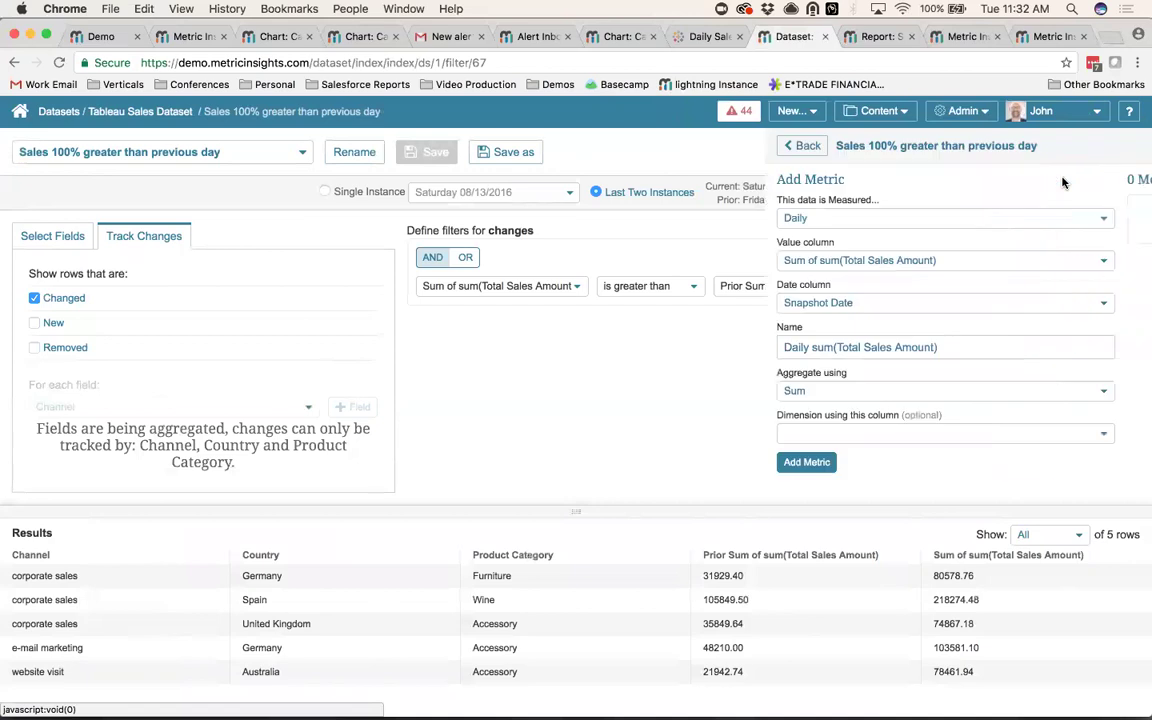
click(40, 145)
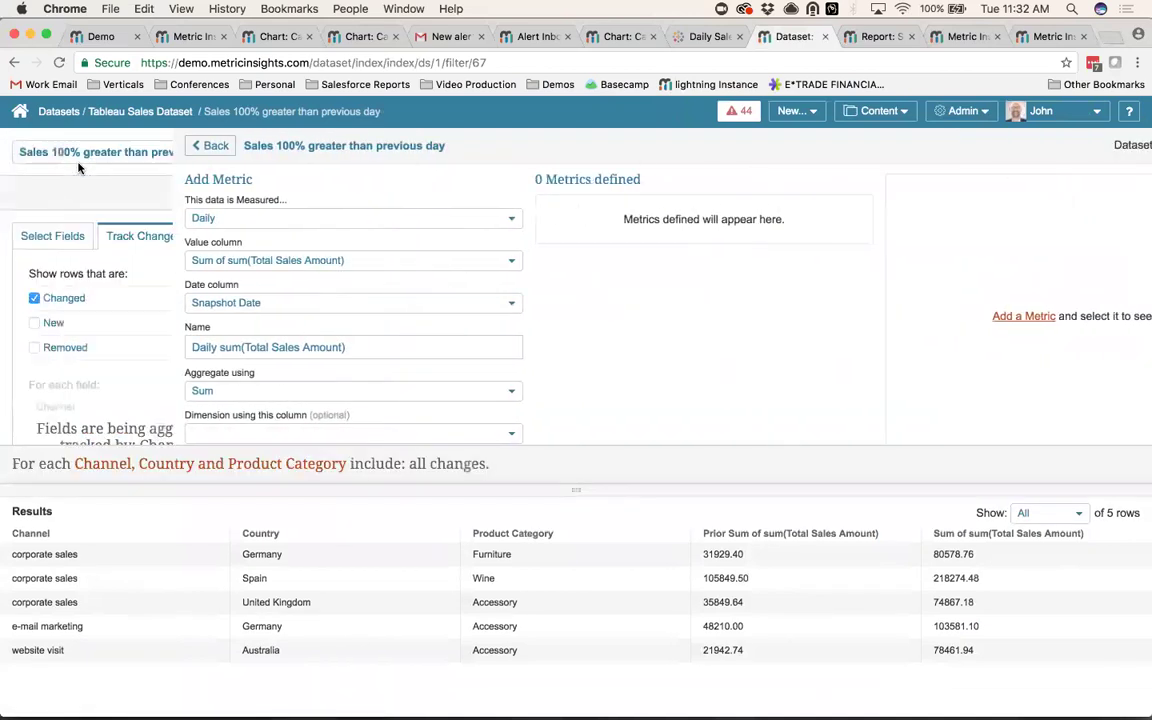
Switch the Tableau Sales Dataset to its All data view and start building metrics from it.
click(85, 150)
click(90, 122)
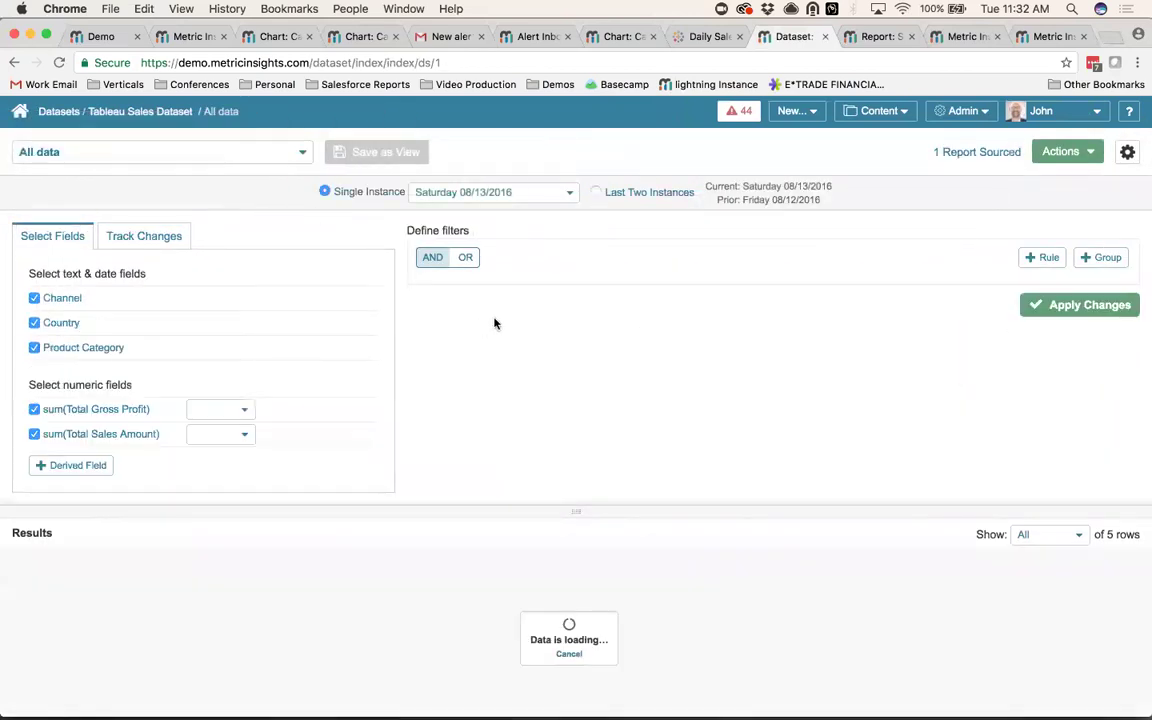
click(1066, 150)
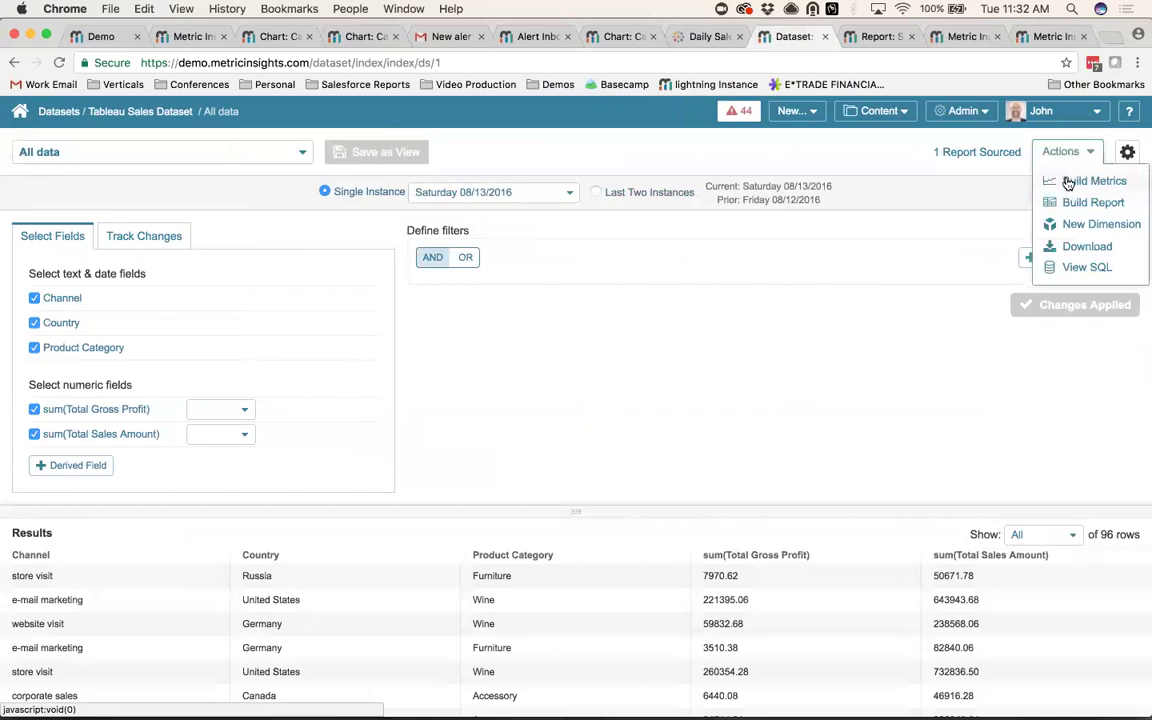
click(1067, 180)
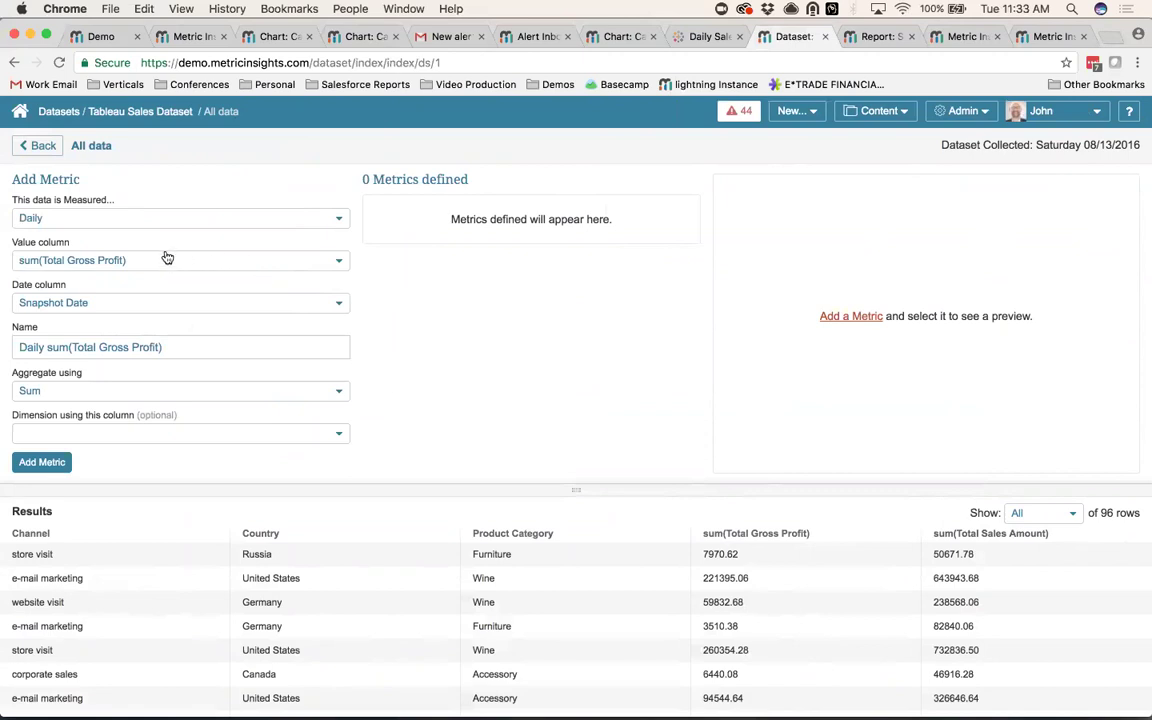
Define a daily metric using sum(Total Sales Amount) as the value column and name it "Sales (test)".
click(150, 220)
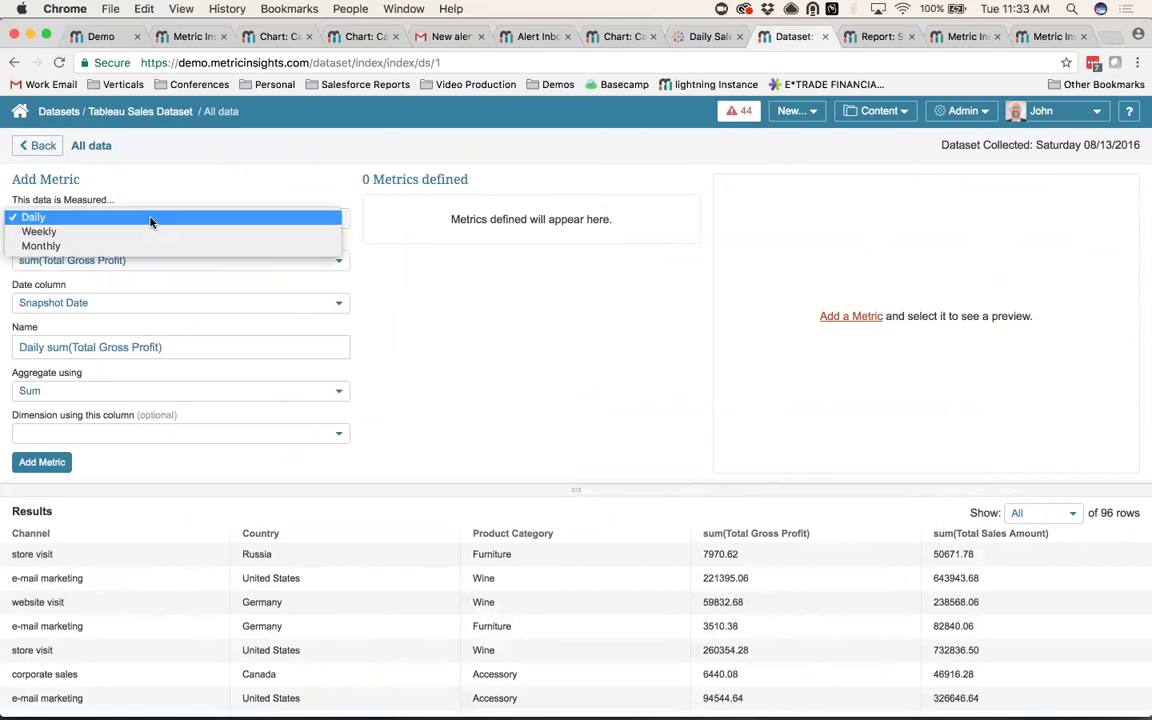
click(150, 218)
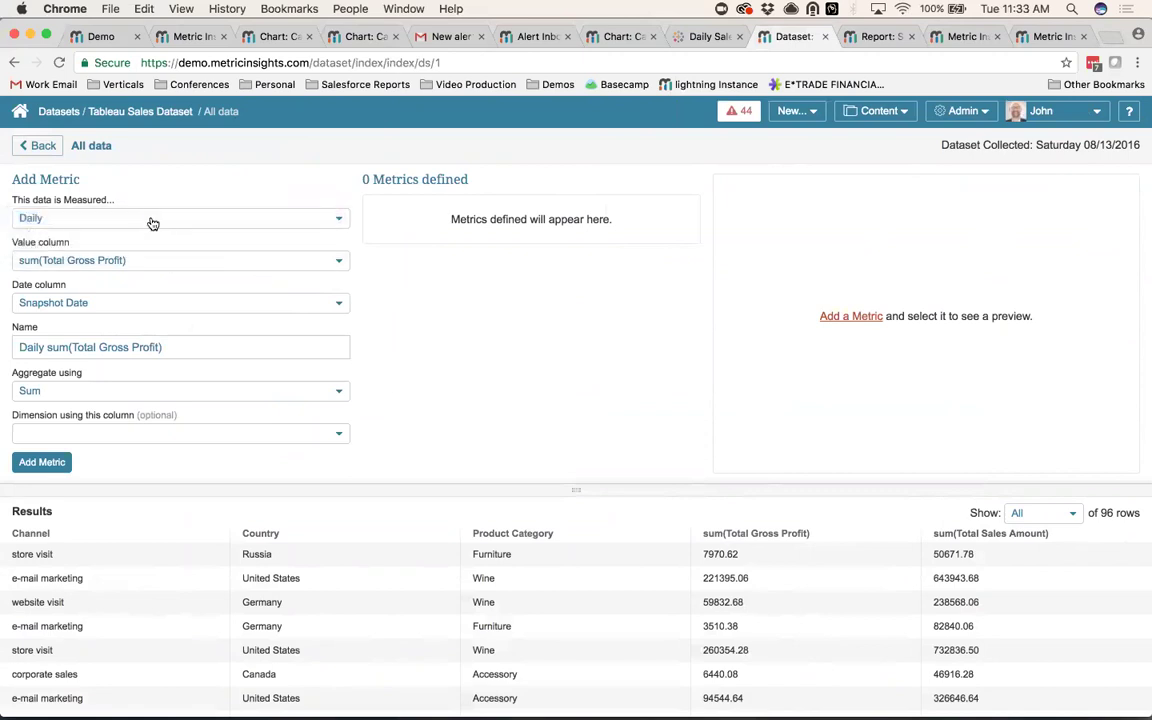
click(159, 264)
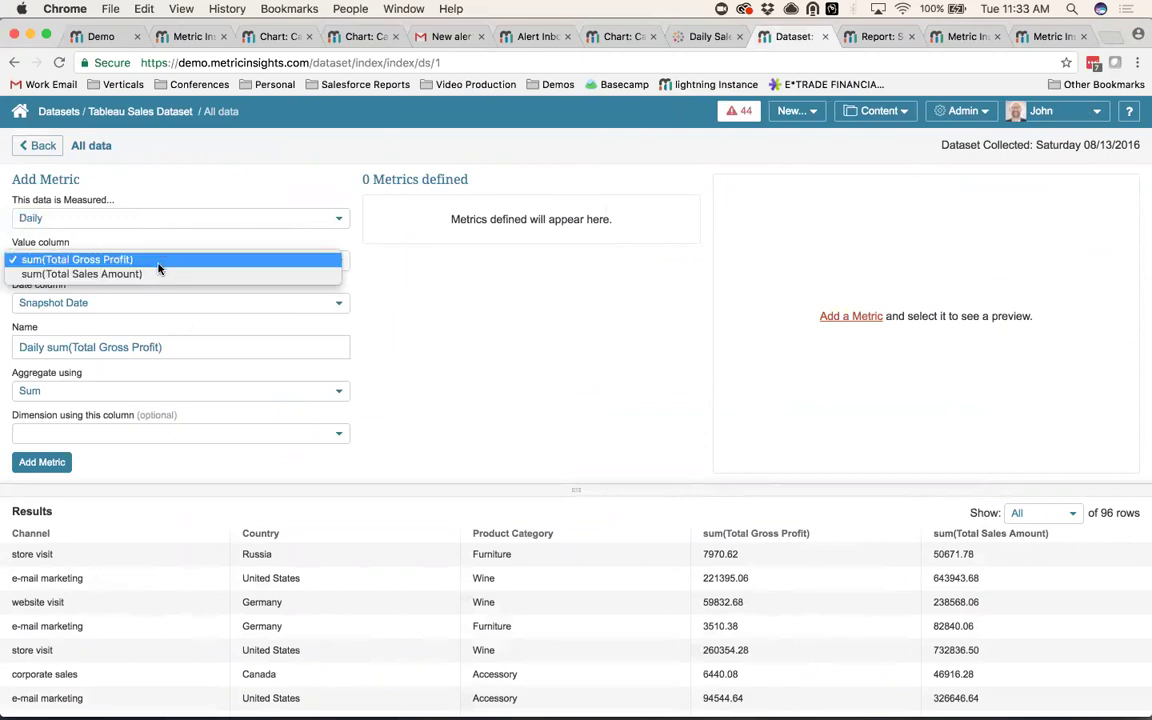
click(159, 274)
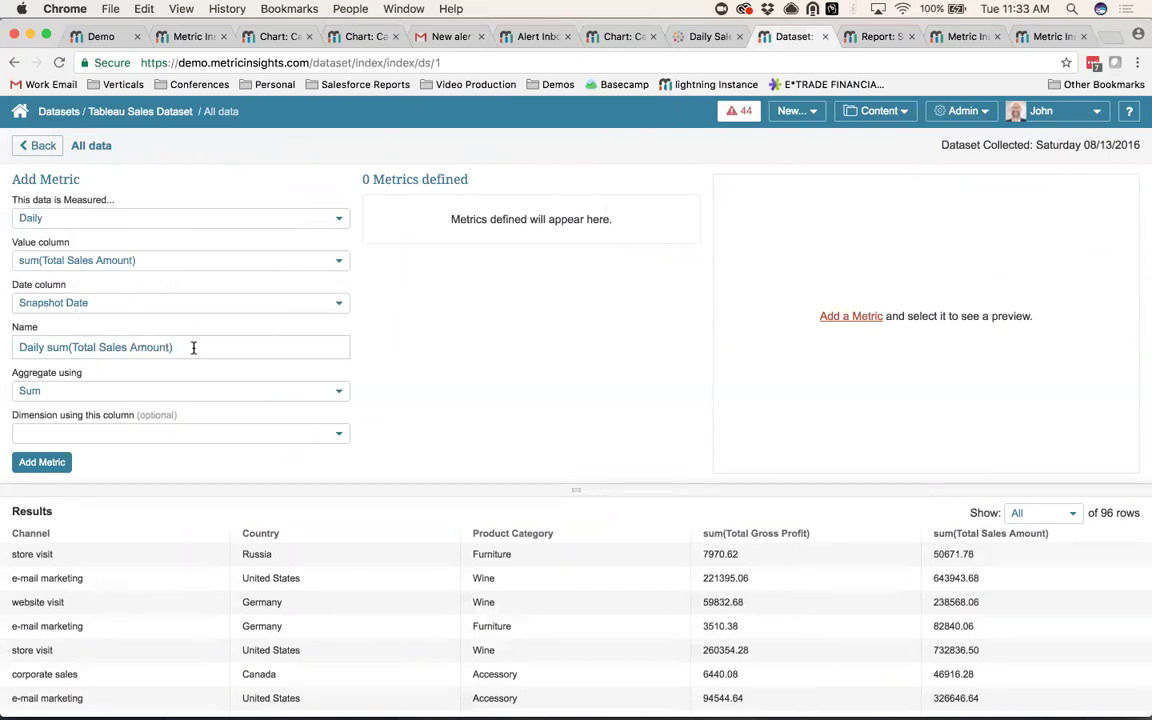
drag(185, 347, 28, 347)
text(Sale)
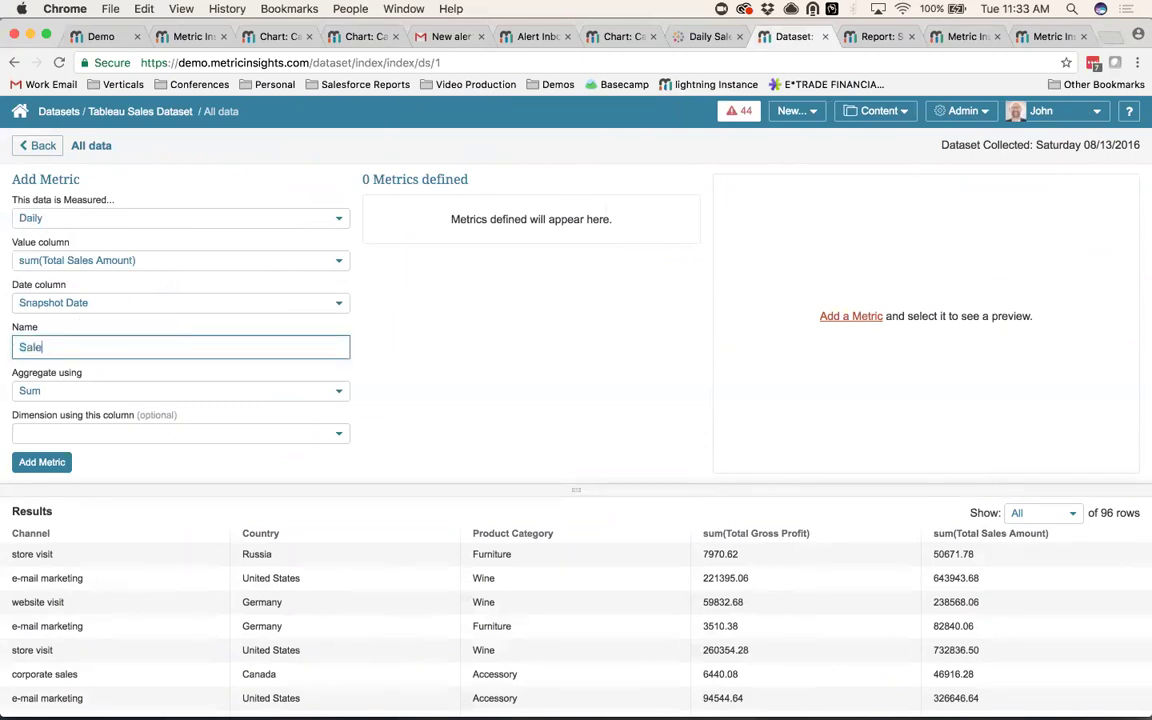
text(s (test))
Dimension the "Sales (test)" metric by Country, mapped to the Country dimension, and add it.
click(96, 433)
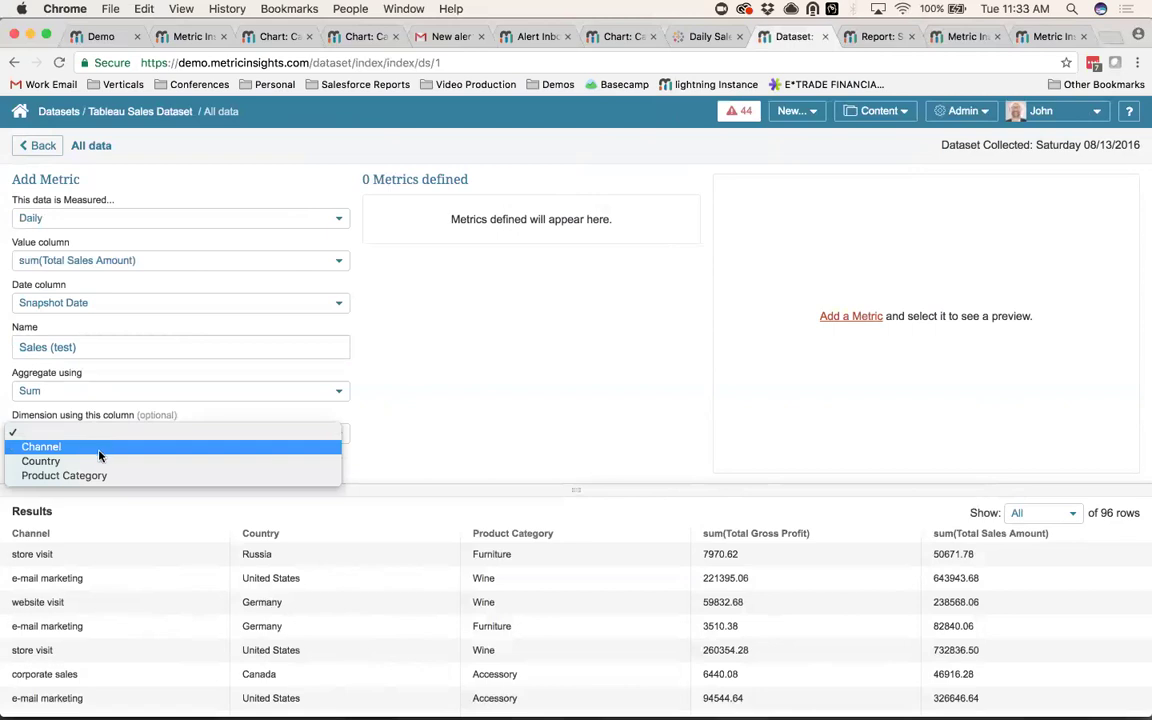
click(95, 462)
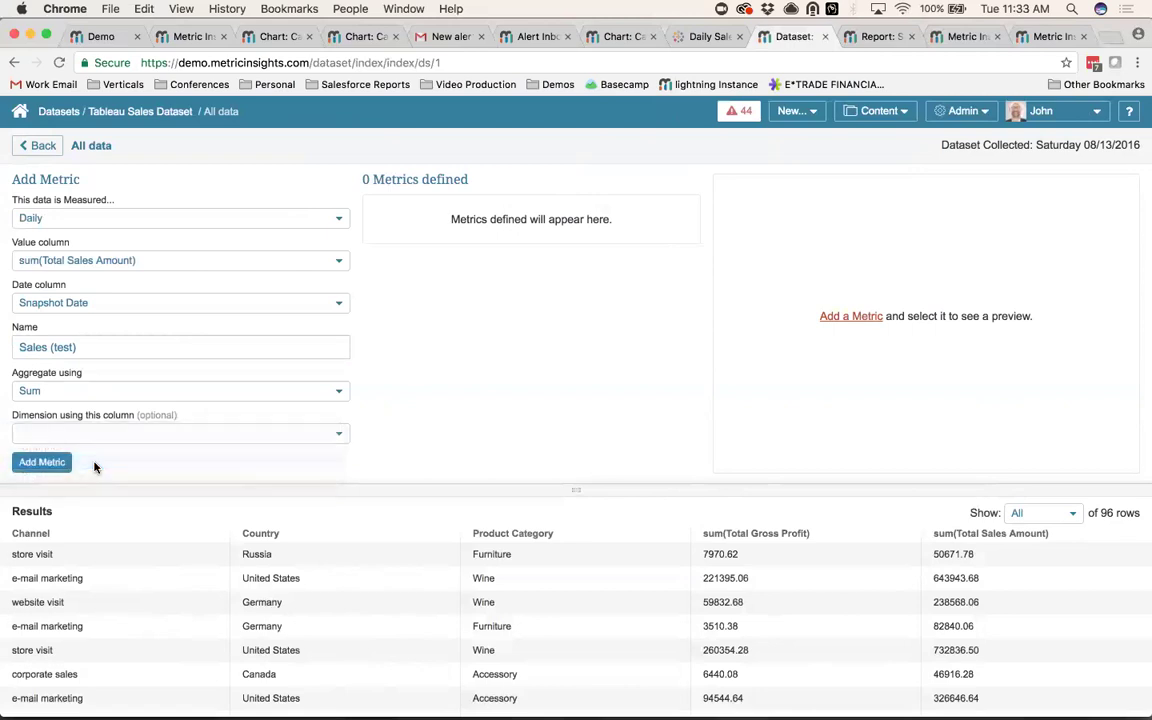
scroll(117, 444, down, 1)
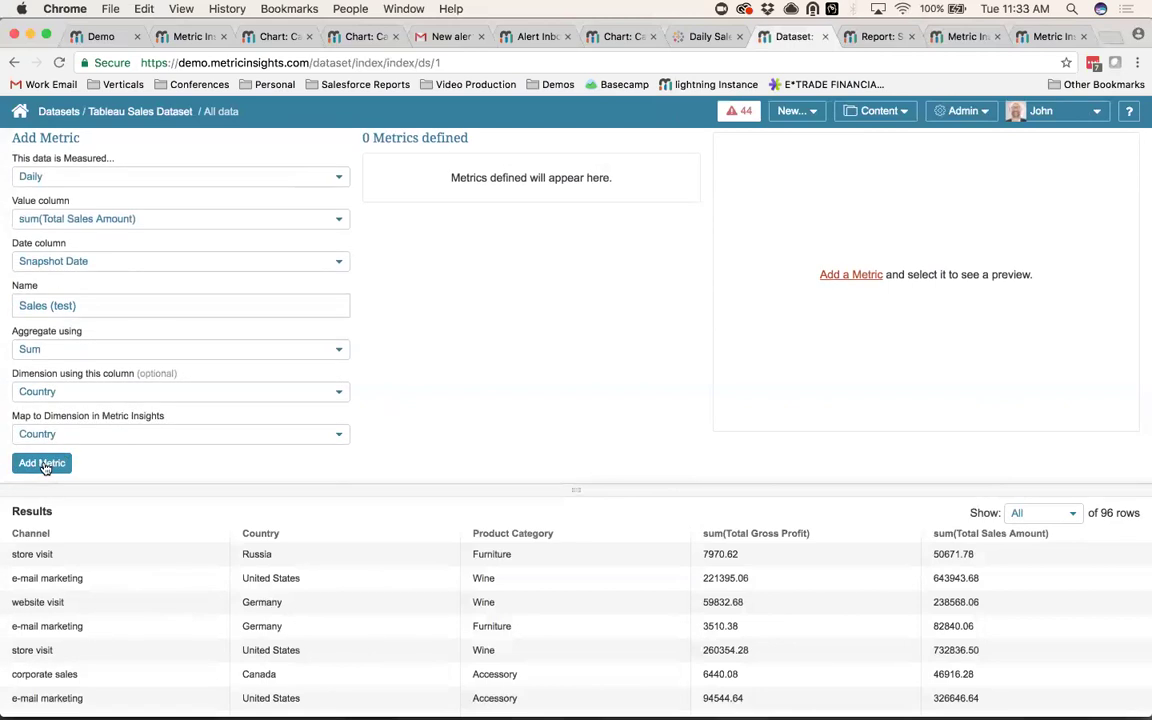
click(43, 463)
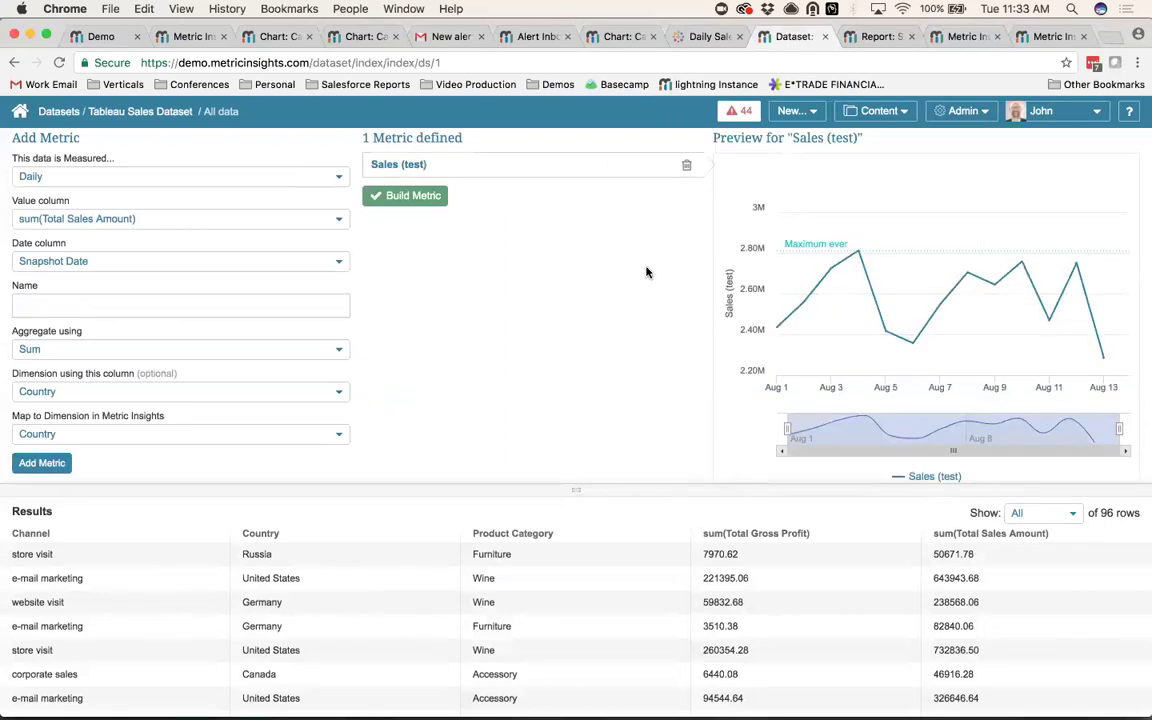
Set the value column to sum(Total Gross Profit) and try to add the metric with Channel mapped to the Country dimension.
click(115, 220)
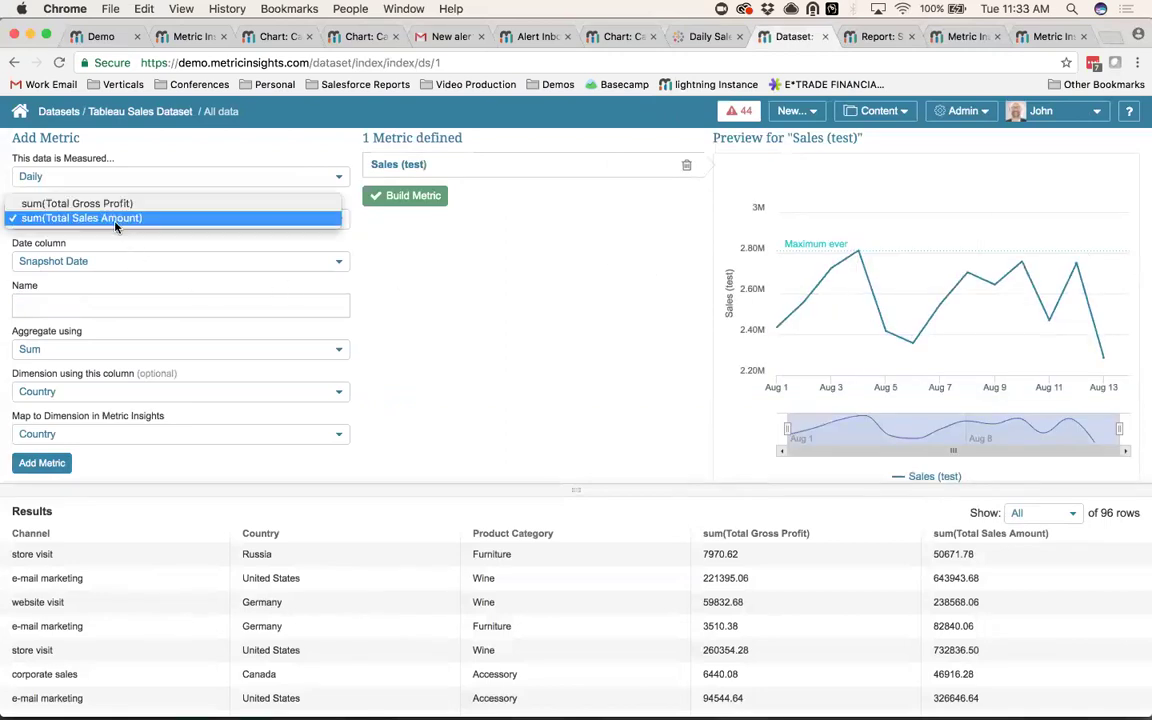
click(100, 203)
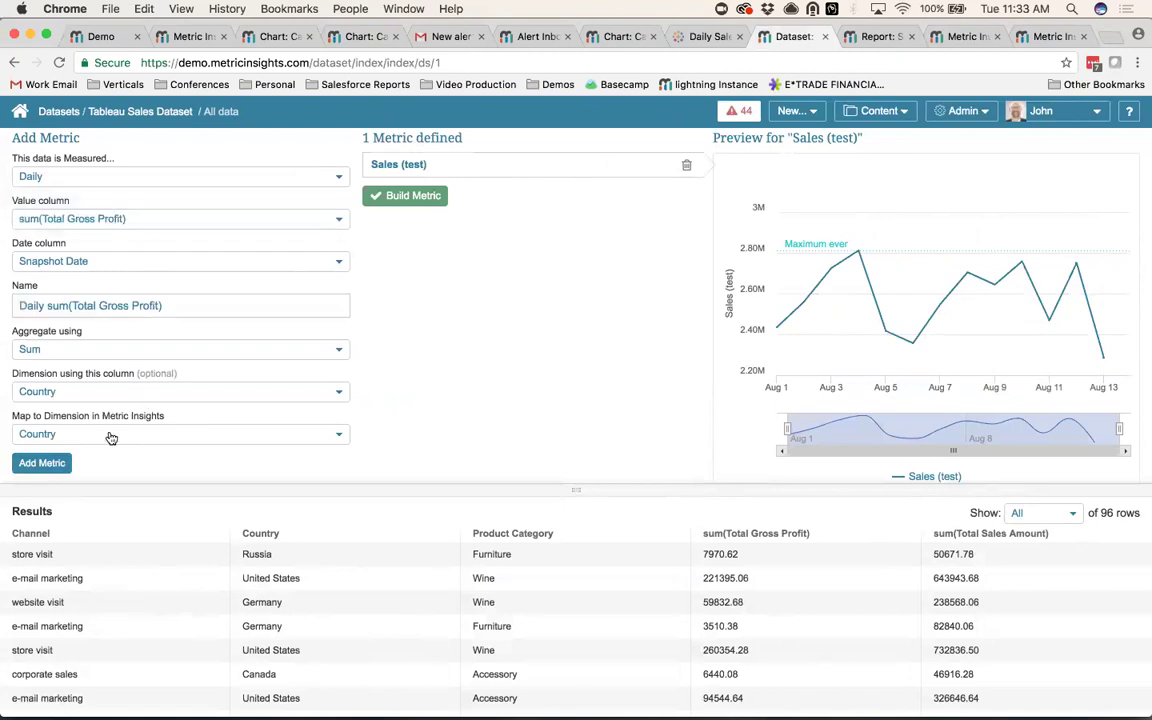
click(103, 391)
key(Escape)
click(42, 462)
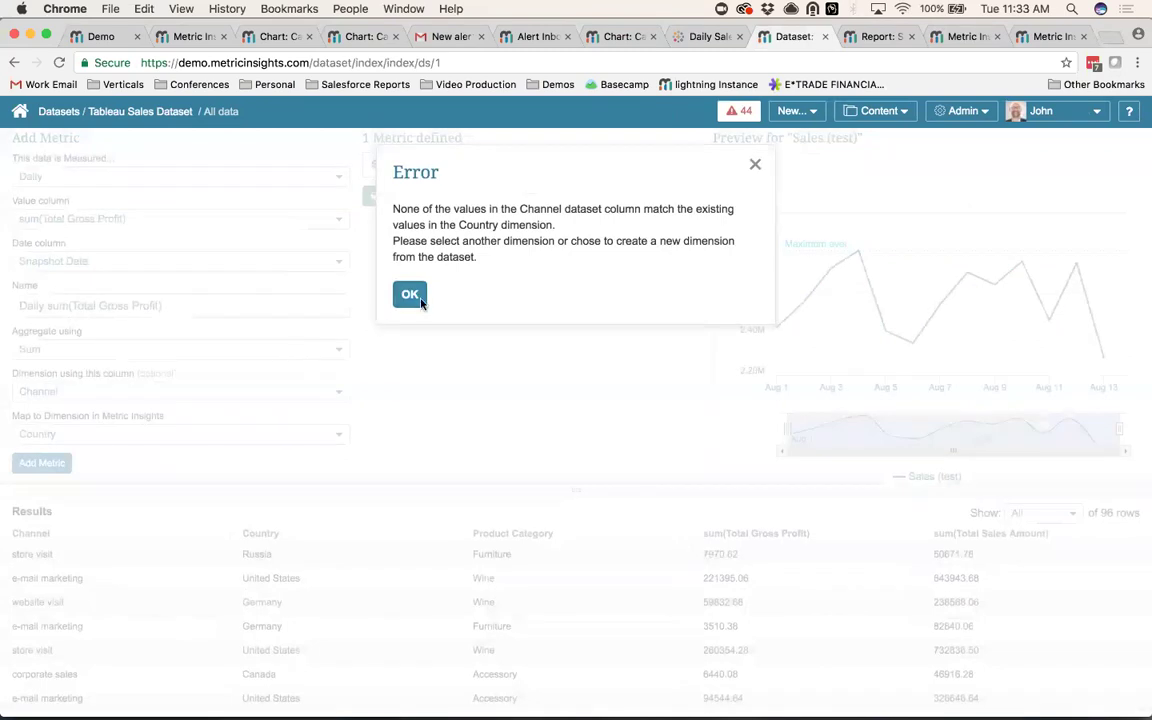
click(410, 294)
Dimension the gross profit metric by Product Category, add it and preview its chart.
click(113, 433)
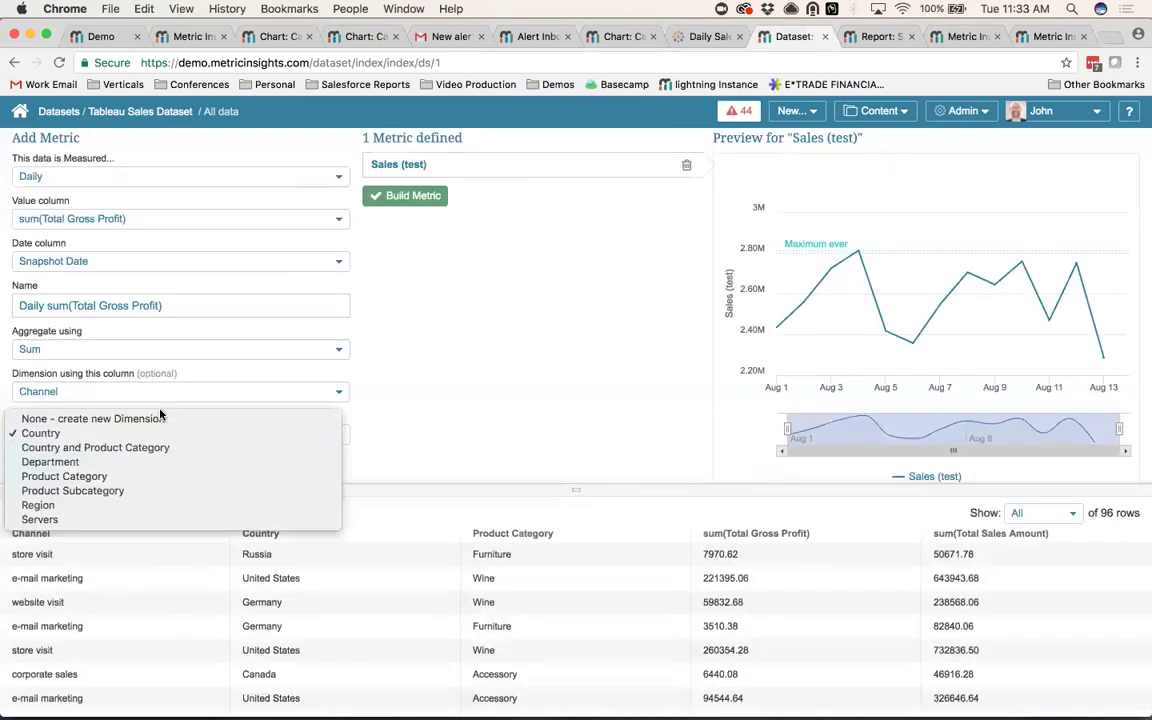
click(41, 433)
click(64, 391)
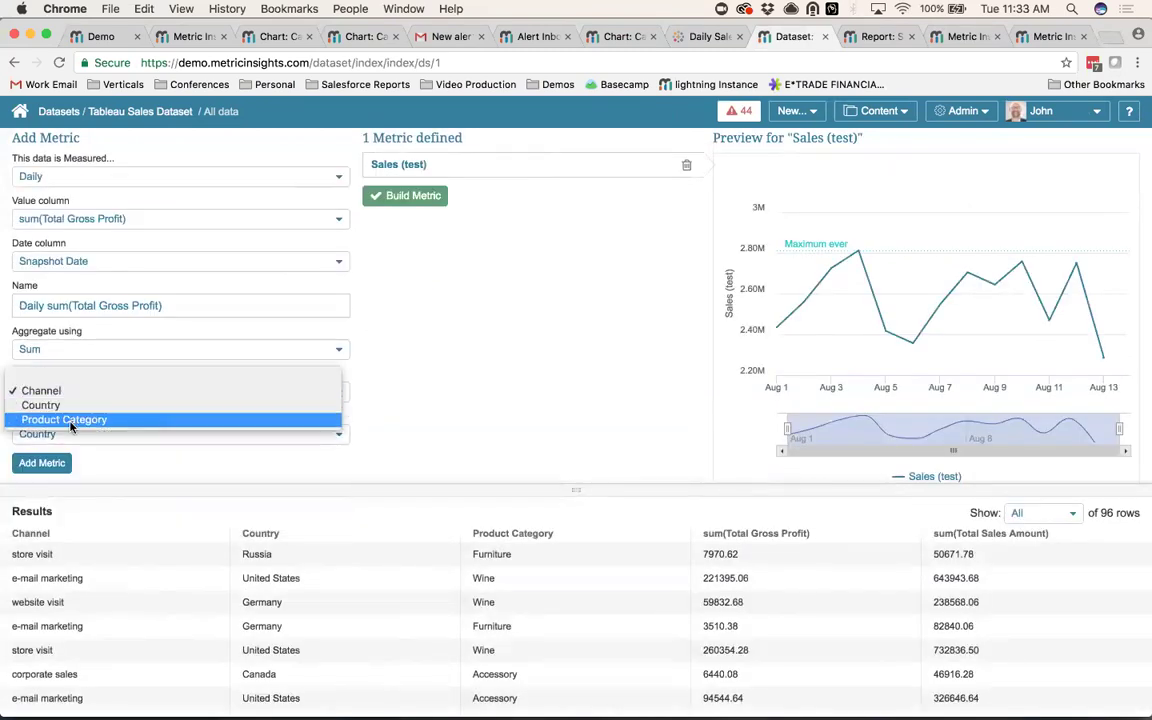
click(66, 420)
click(42, 462)
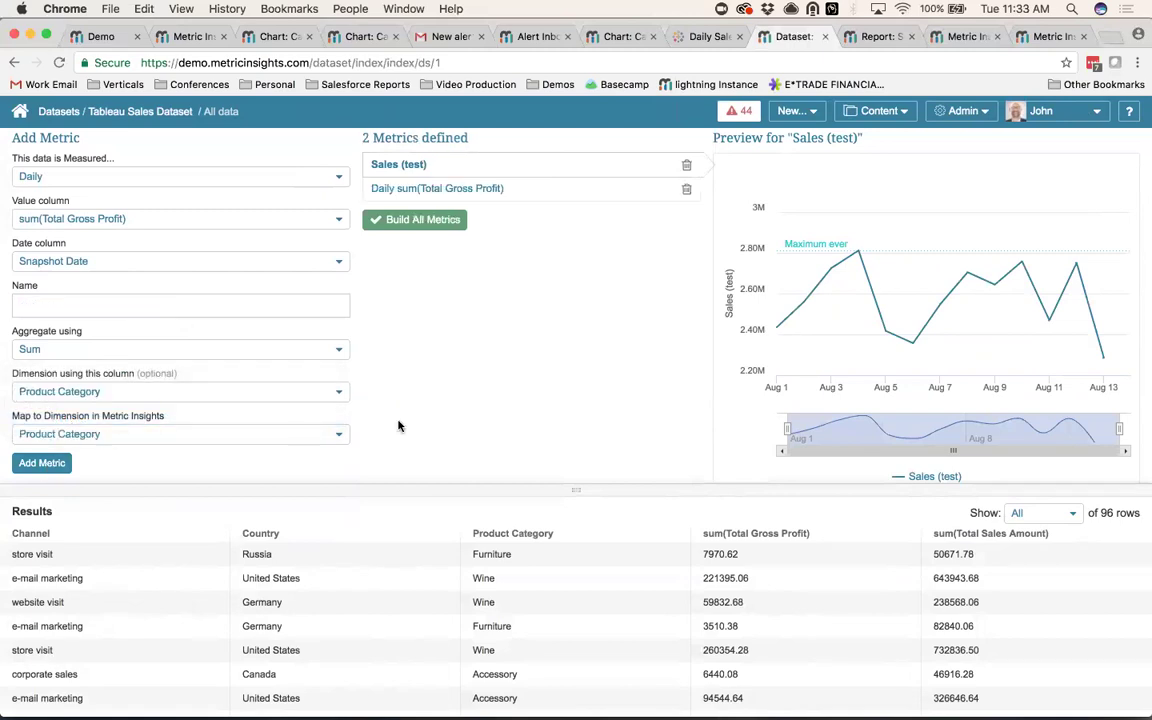
click(474, 187)
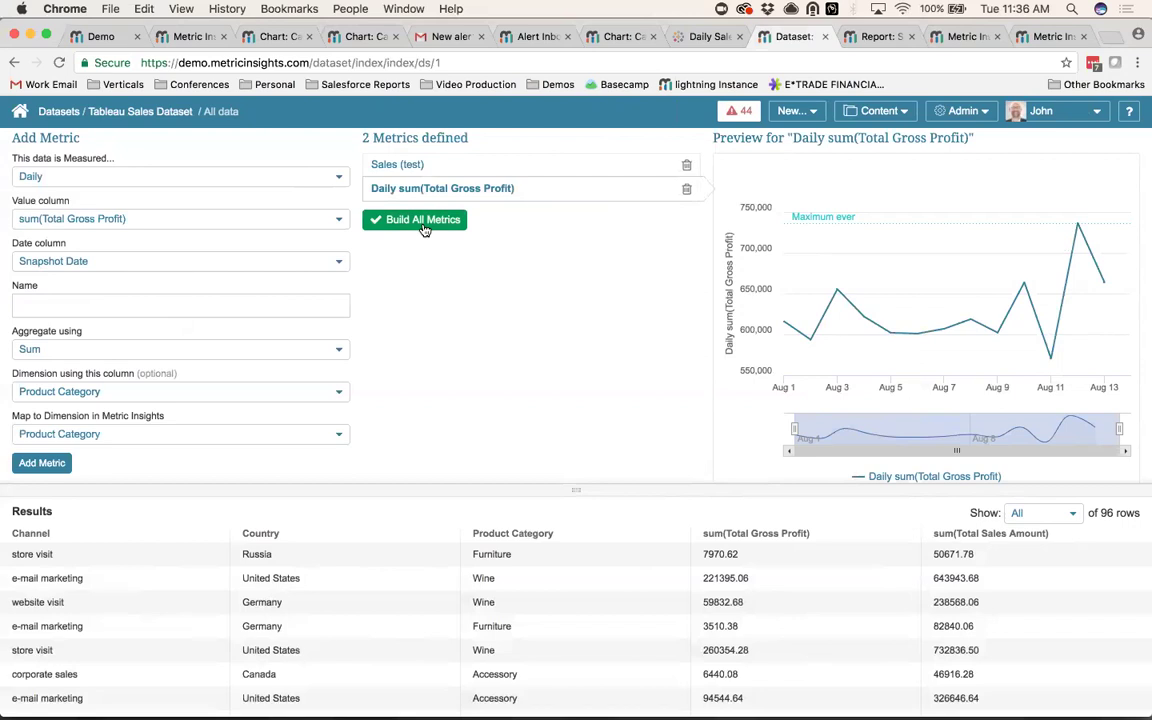
Switch to the Metric Insights home page and view the My Favorites tiles.
click(118, 41)
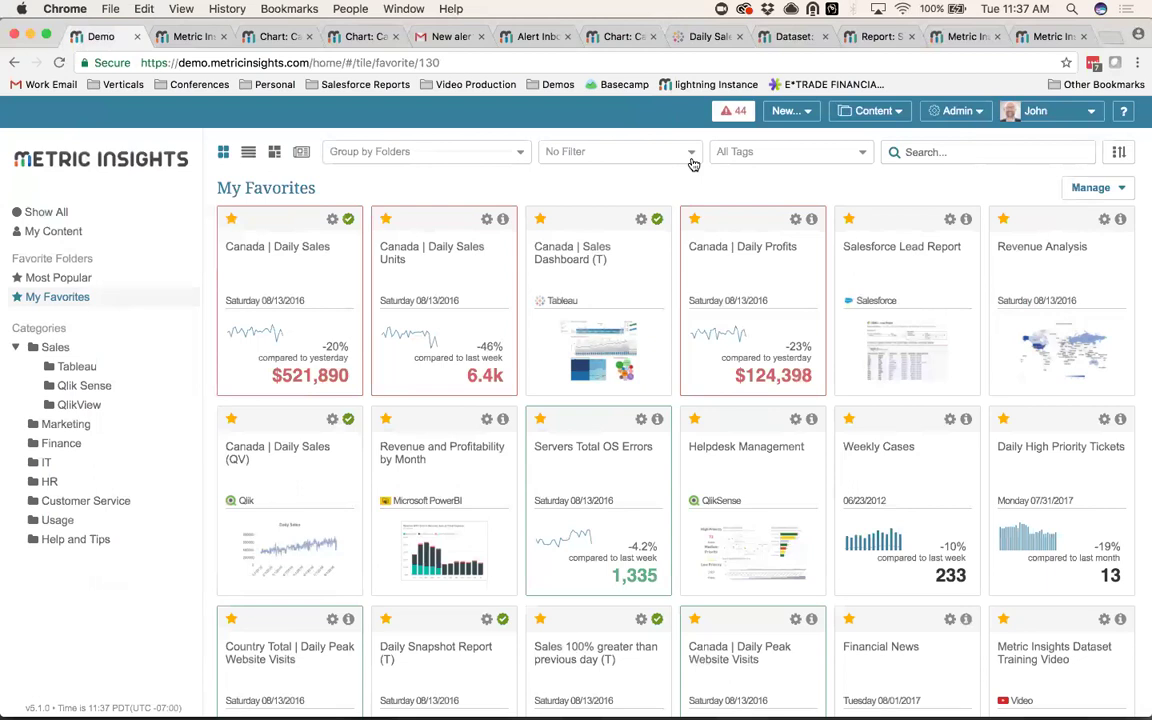
mouse_move(659, 225)
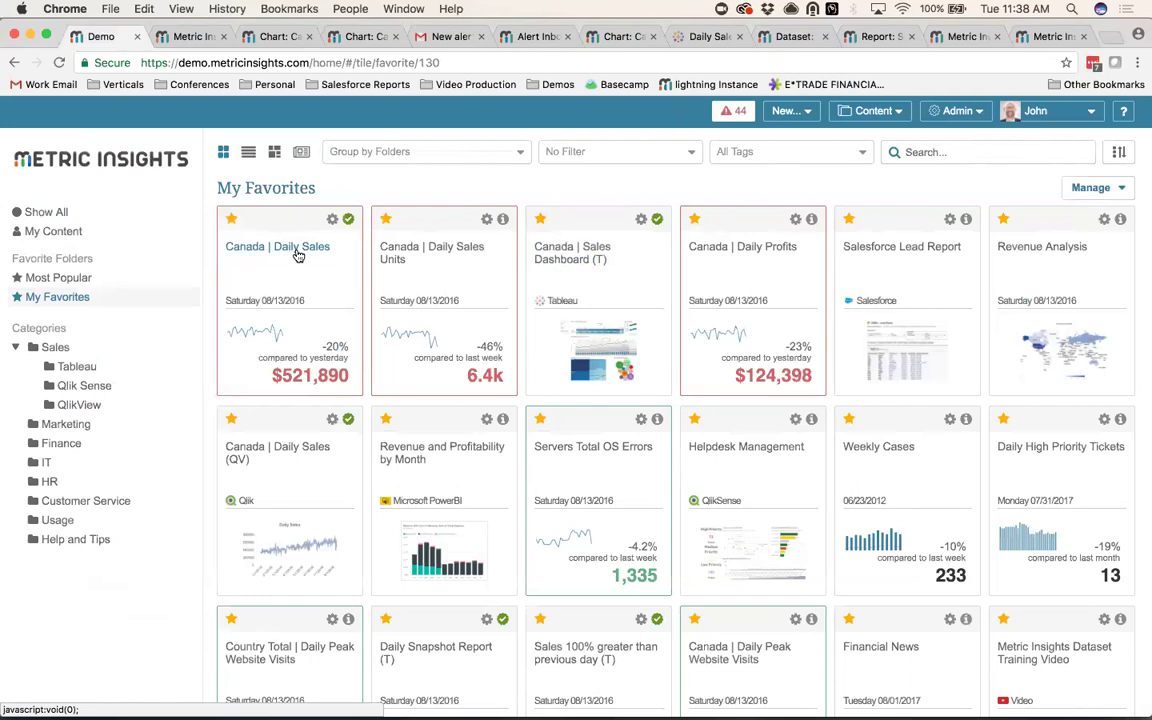
Switch to the Exception Report email and review its table of sales 100% greater than the previous day.
click(878, 37)
key(ctrl+Tab)
scroll(716, 182, up, 5)
scroll(716, 182, up, 10)
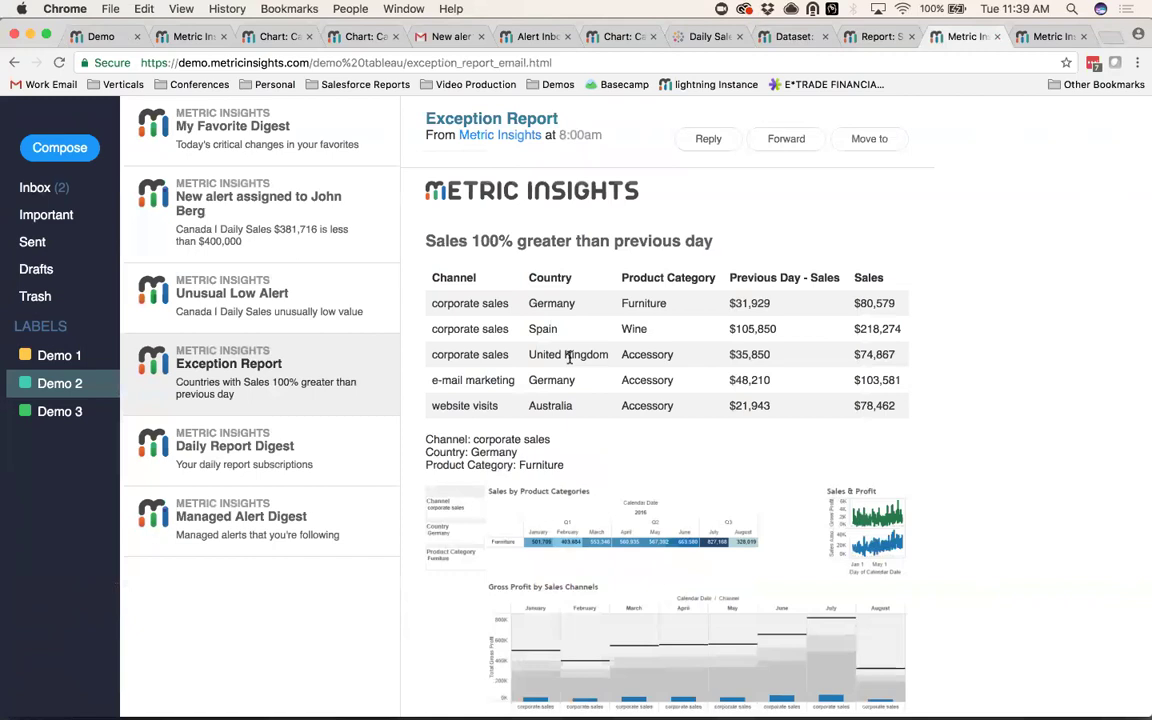
Open the "Less than minimum threshold" alert rule of Canada Sales (Daily) and review its subscription and alert workflow settings.
click(604, 38)
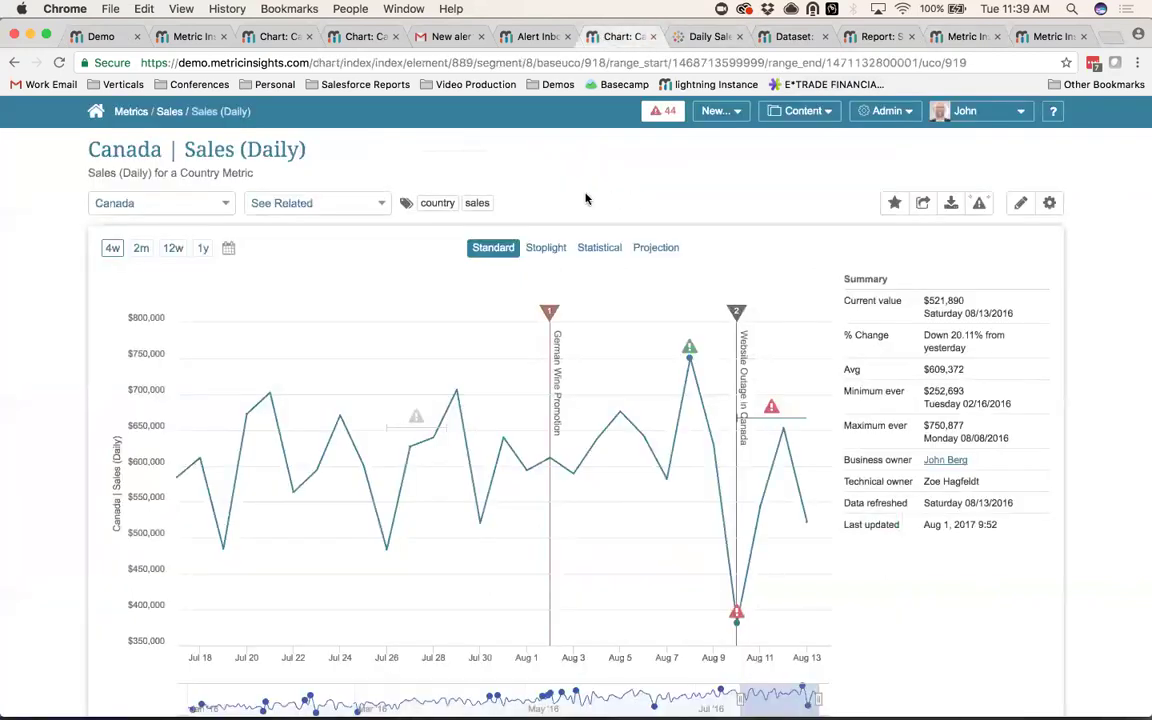
click(980, 205)
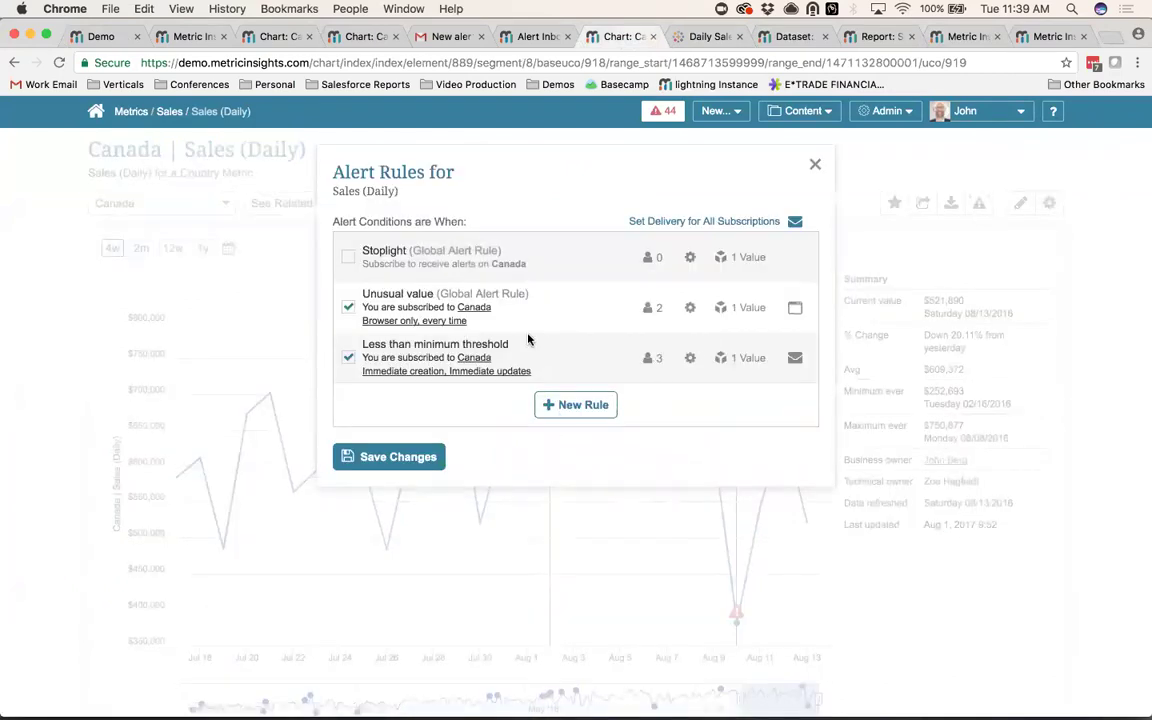
click(690, 358)
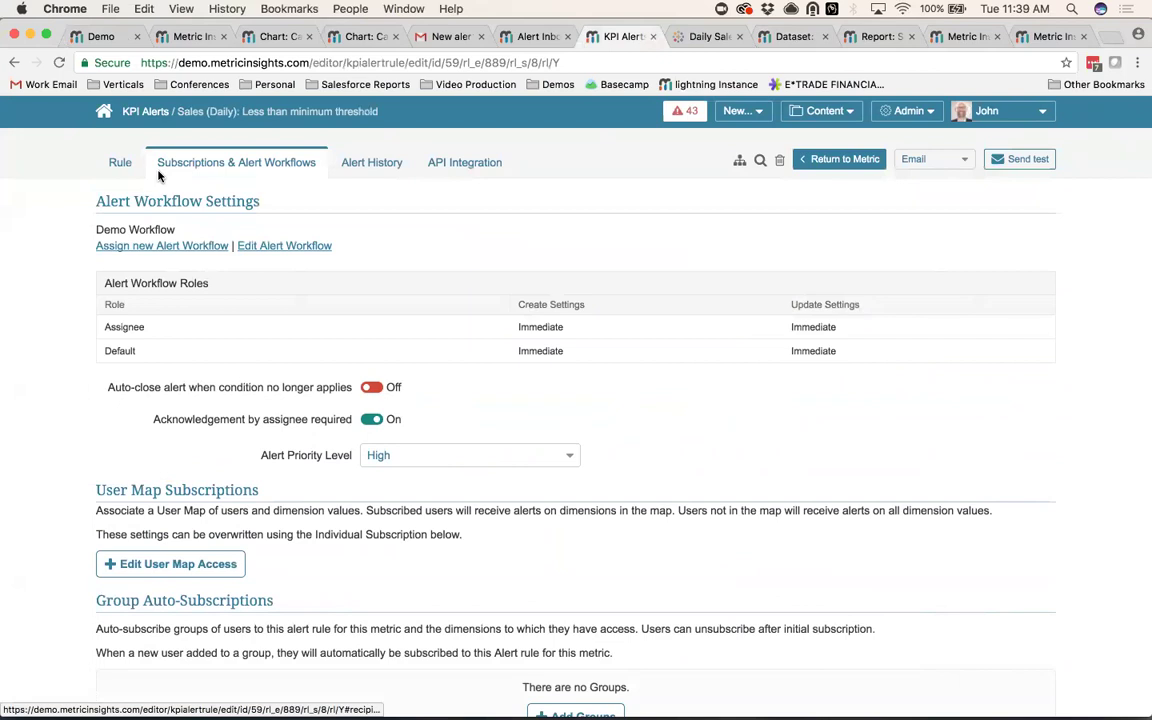
scroll(499, 405, down, 2)
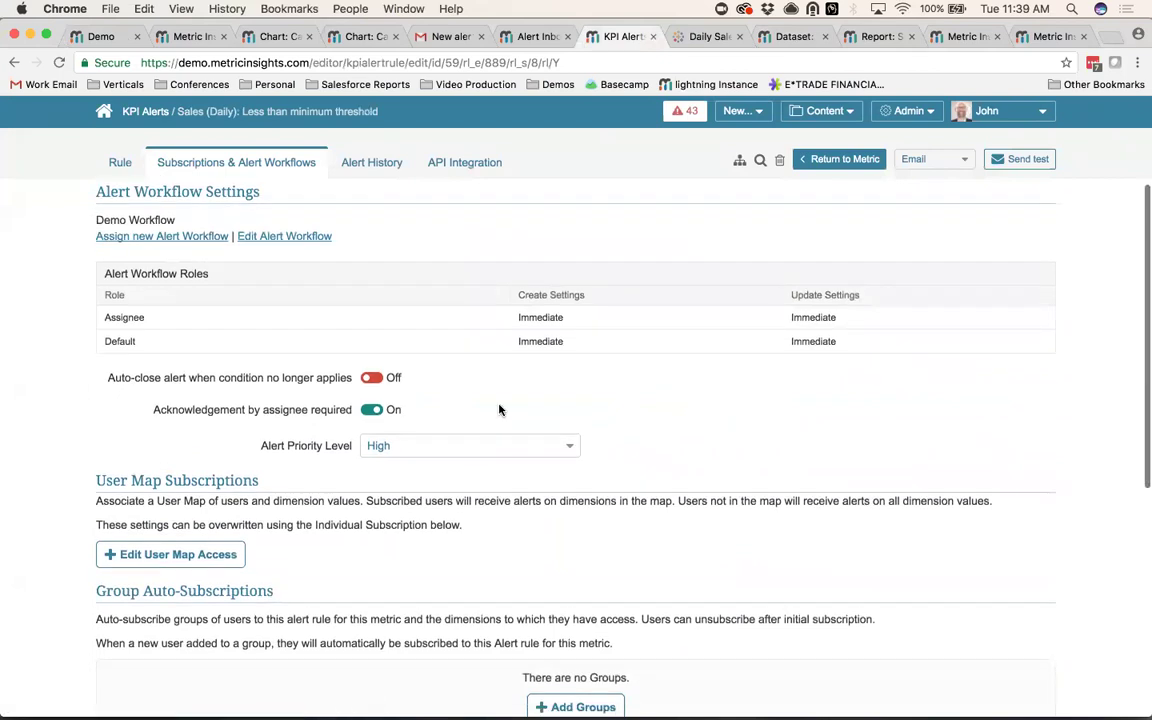
scroll(500, 369, up, 2)
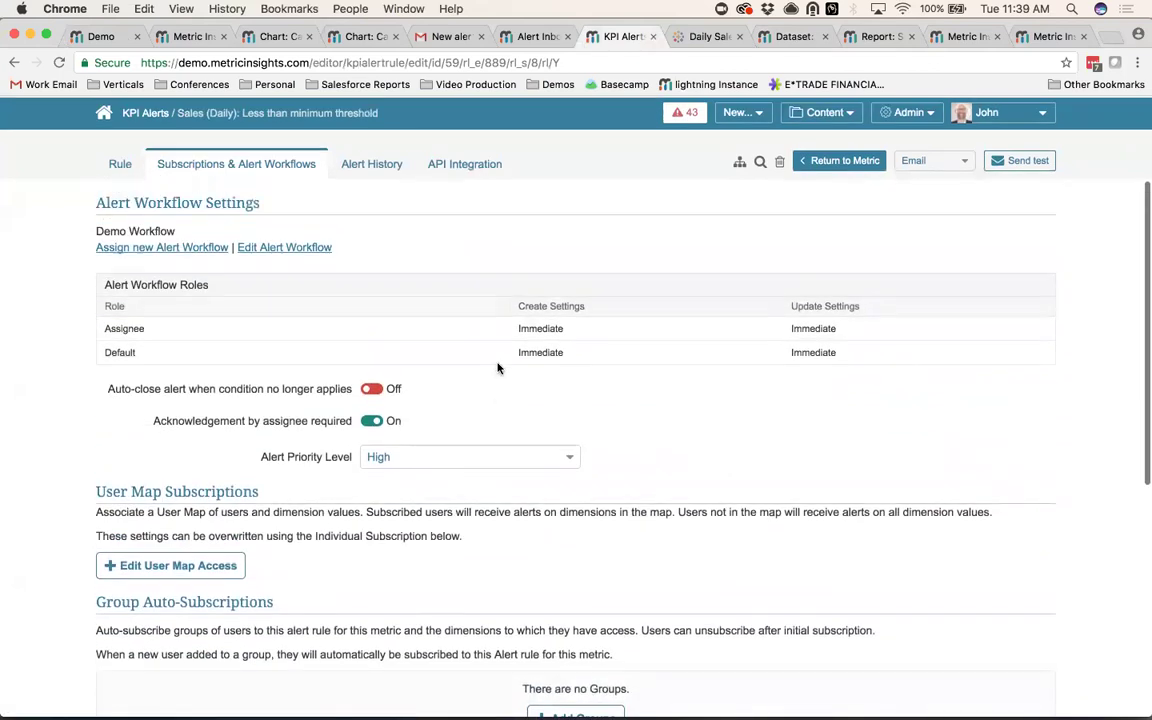
Open the Demo Workflow assigned to the rule and review its statuses, default notification settings and roles.
click(318, 247)
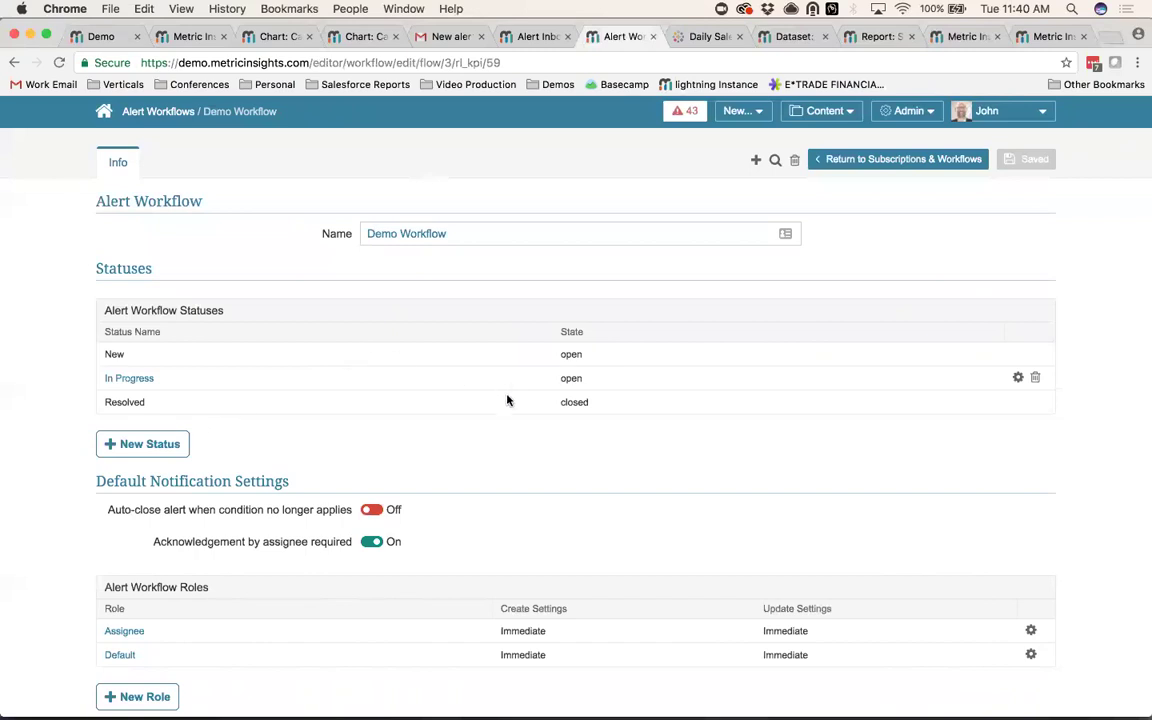
scroll(490, 411, down, 1)
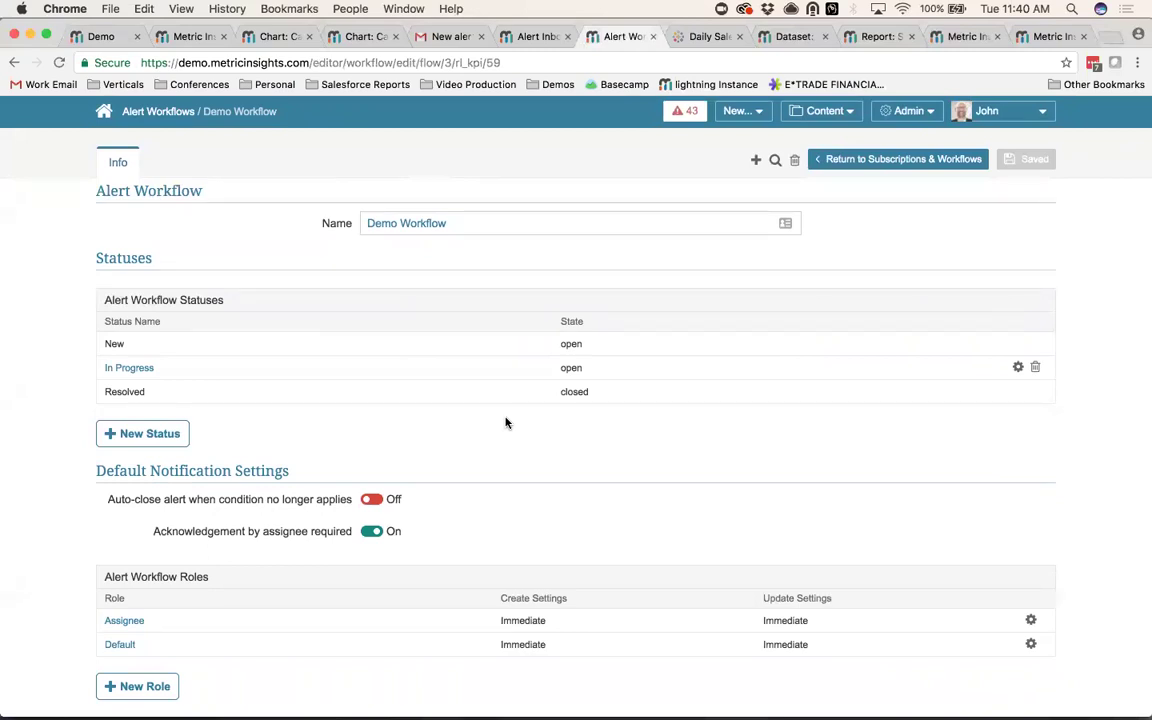
scroll(573, 510, up, 1)
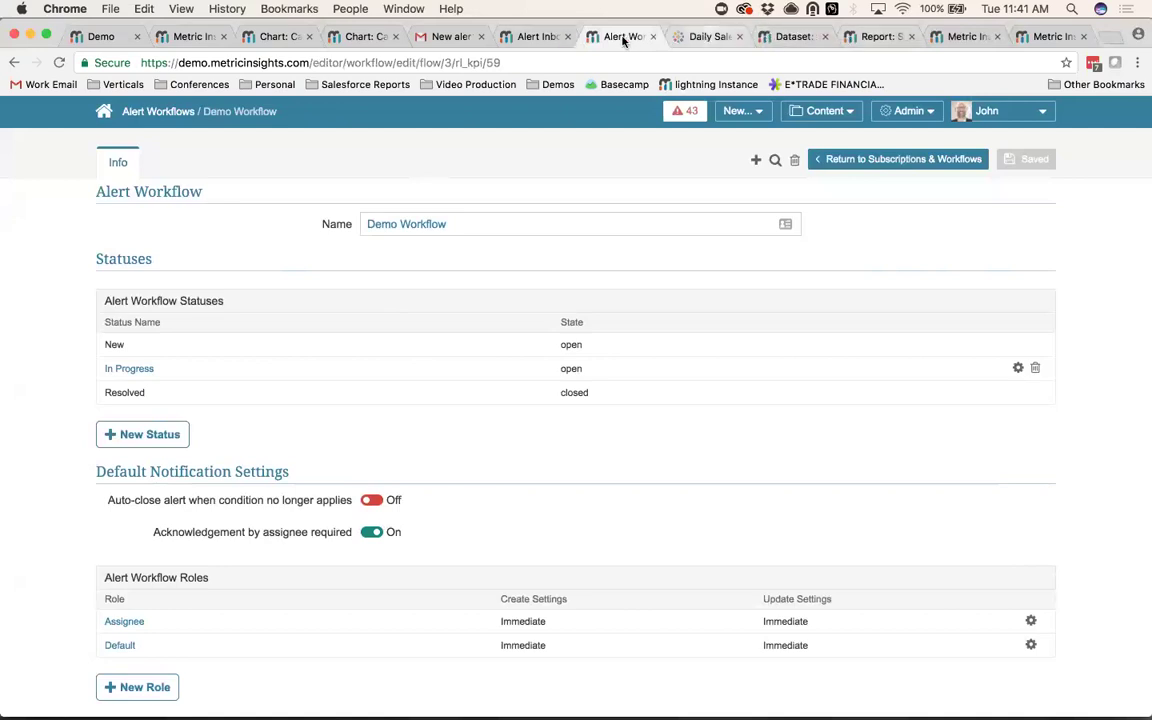
Return to the Canada Sales (Daily) chart, review the metric's alert rules and close them.
click(14, 62)
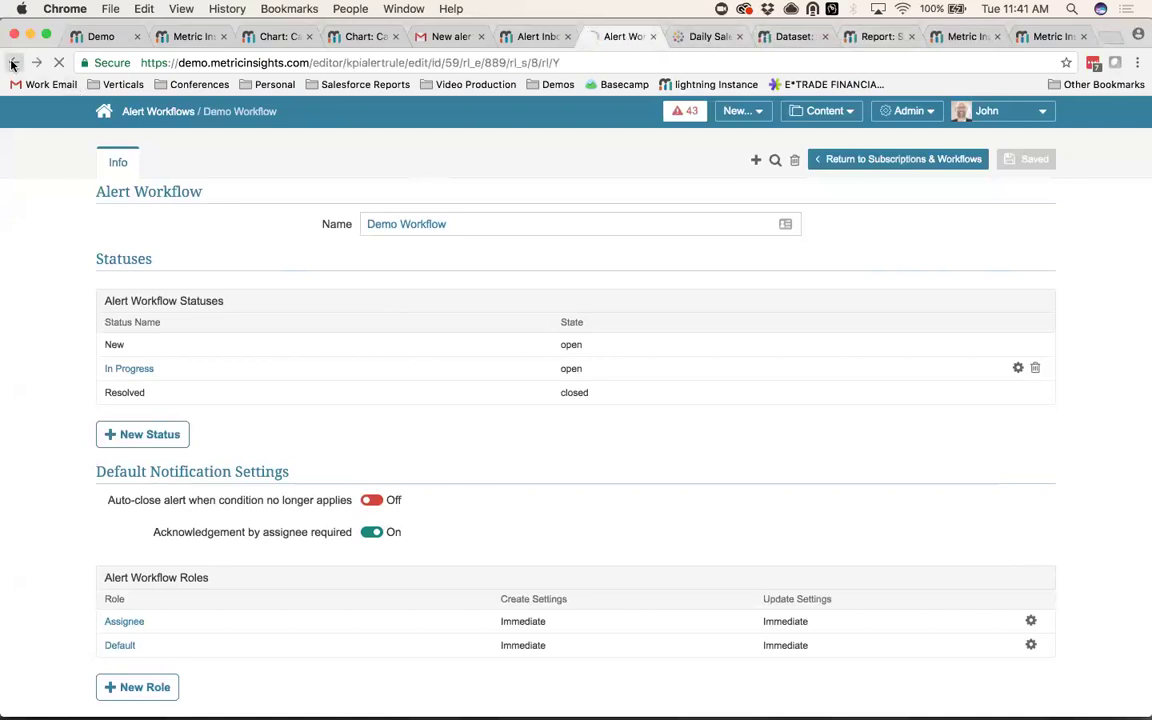
click(13, 63)
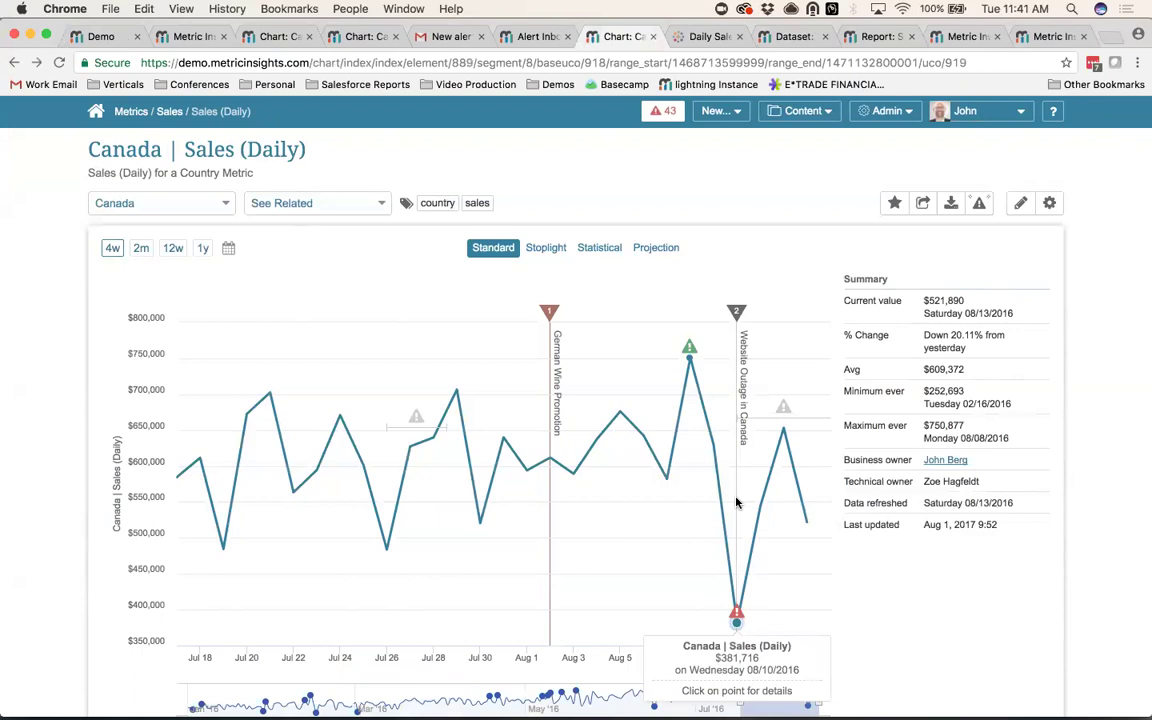
click(978, 204)
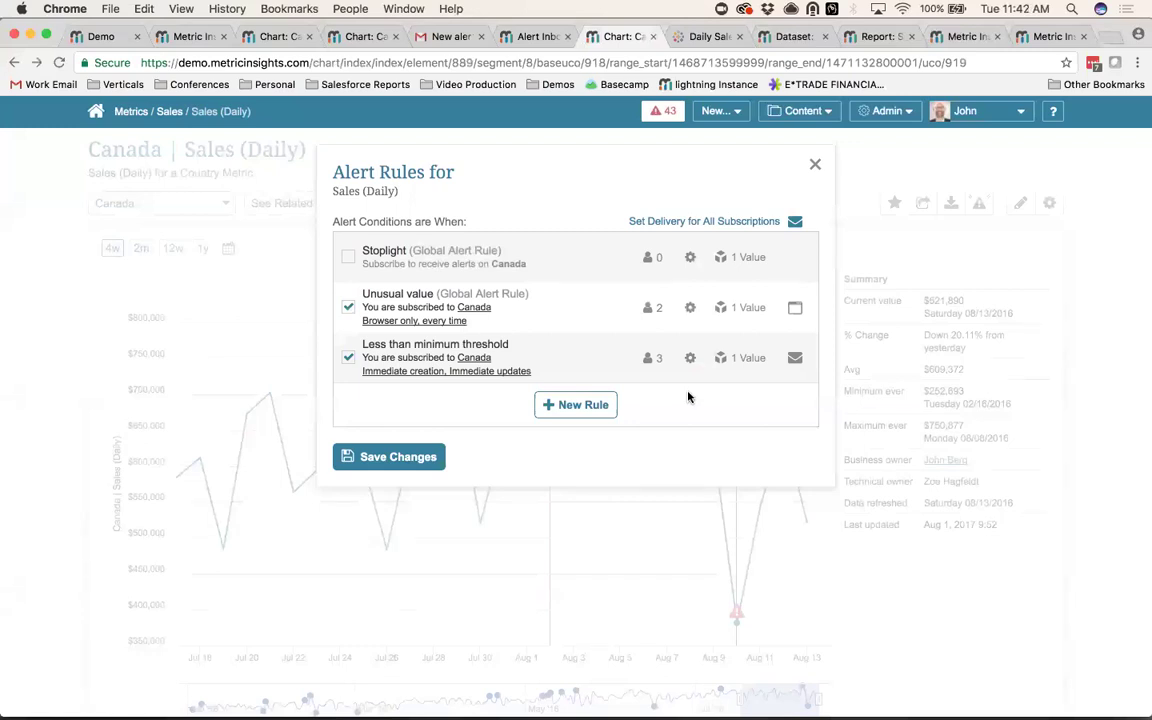
click(815, 168)
Delete the "Daily sum(Total Gross Profit)" and "Sales (test)" metrics from the Tableau Sales Dataset.
click(793, 36)
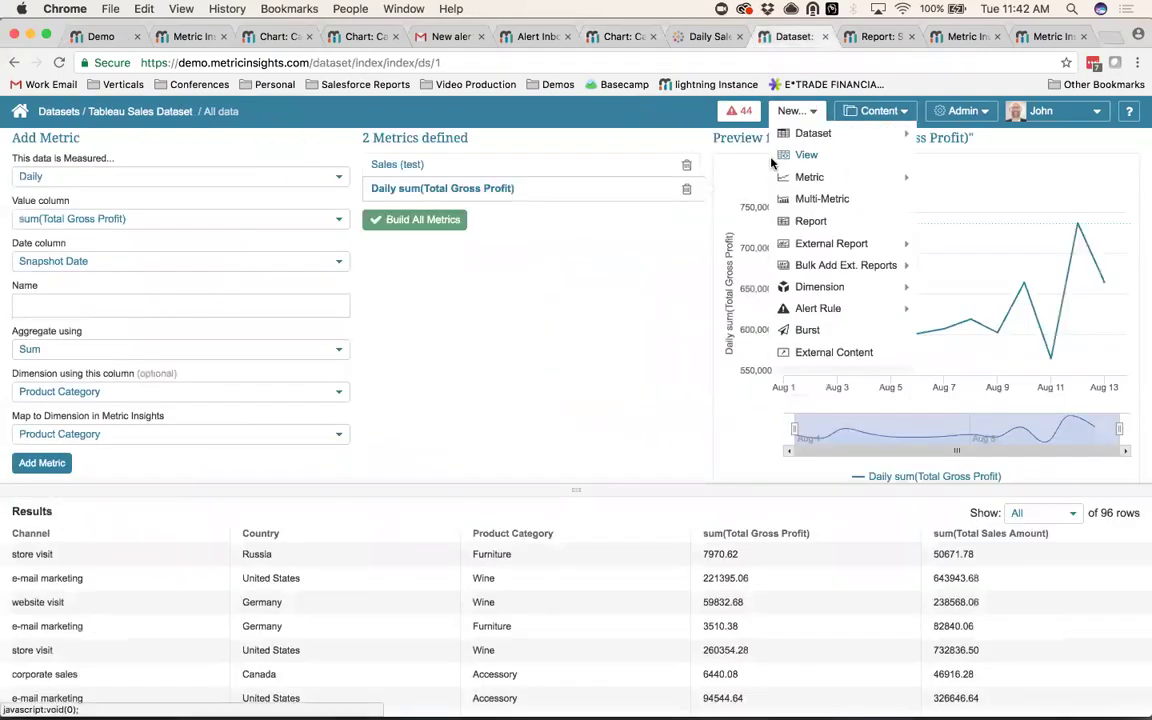
click(513, 277)
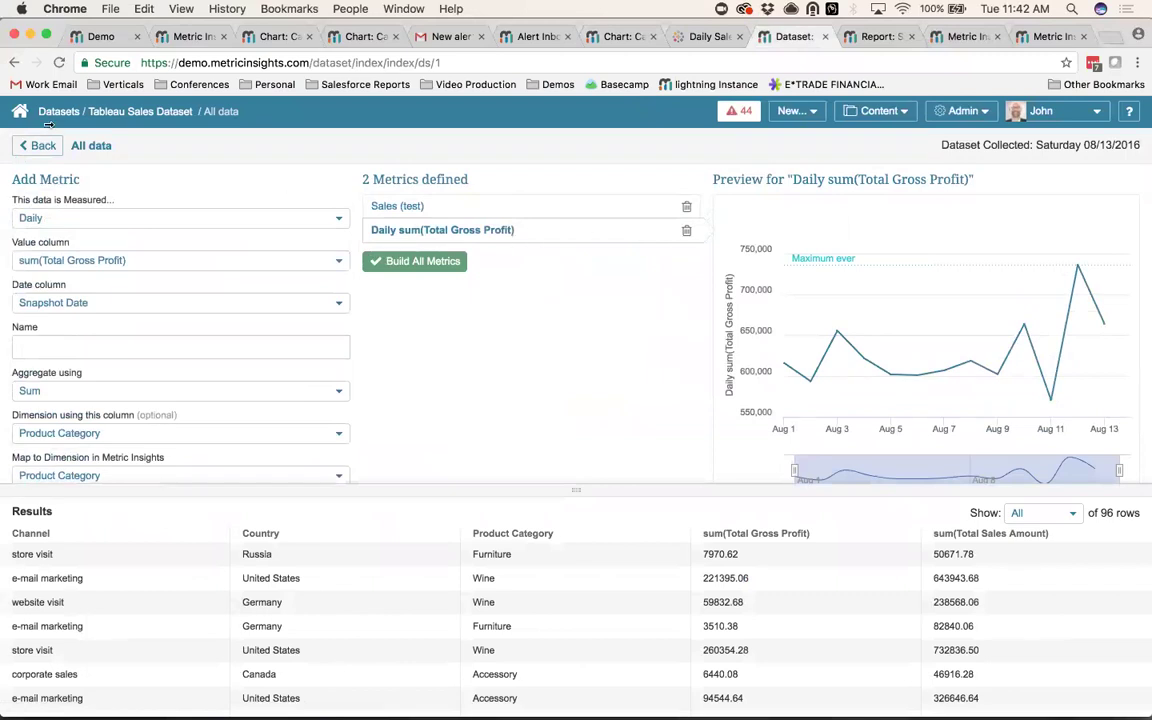
click(687, 231)
click(687, 211)
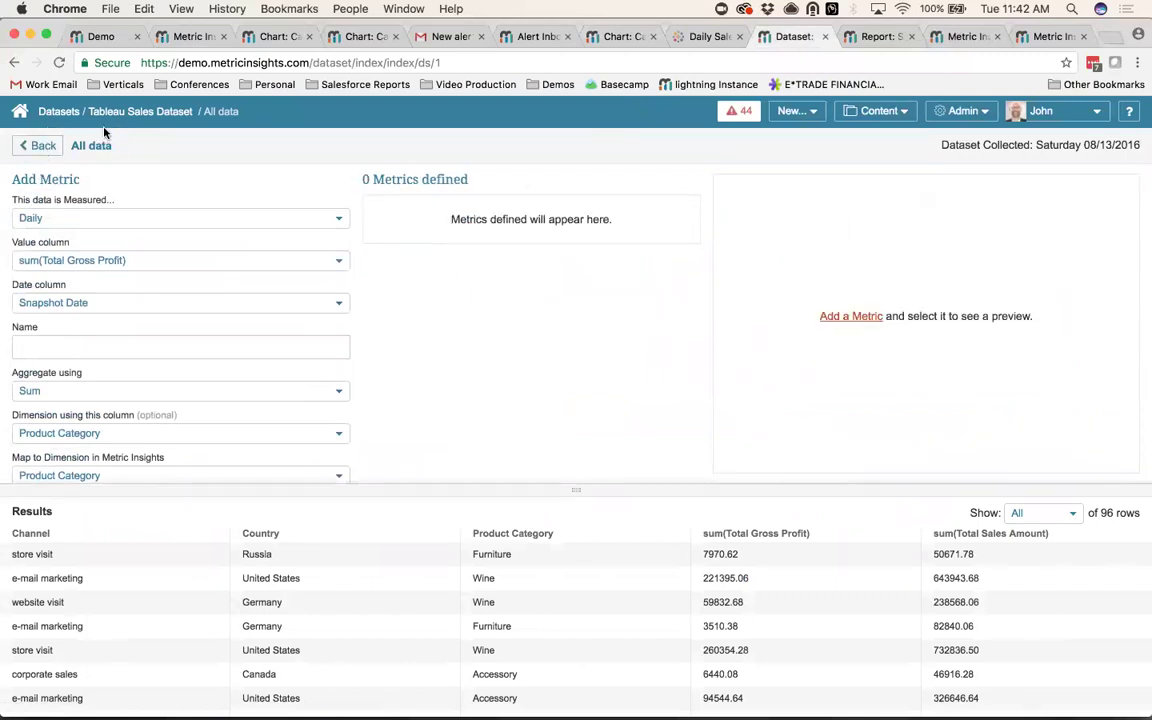
Open the Tableau Sales Dataset's data settings and look through the available data sources without changing the selection.
click(40, 145)
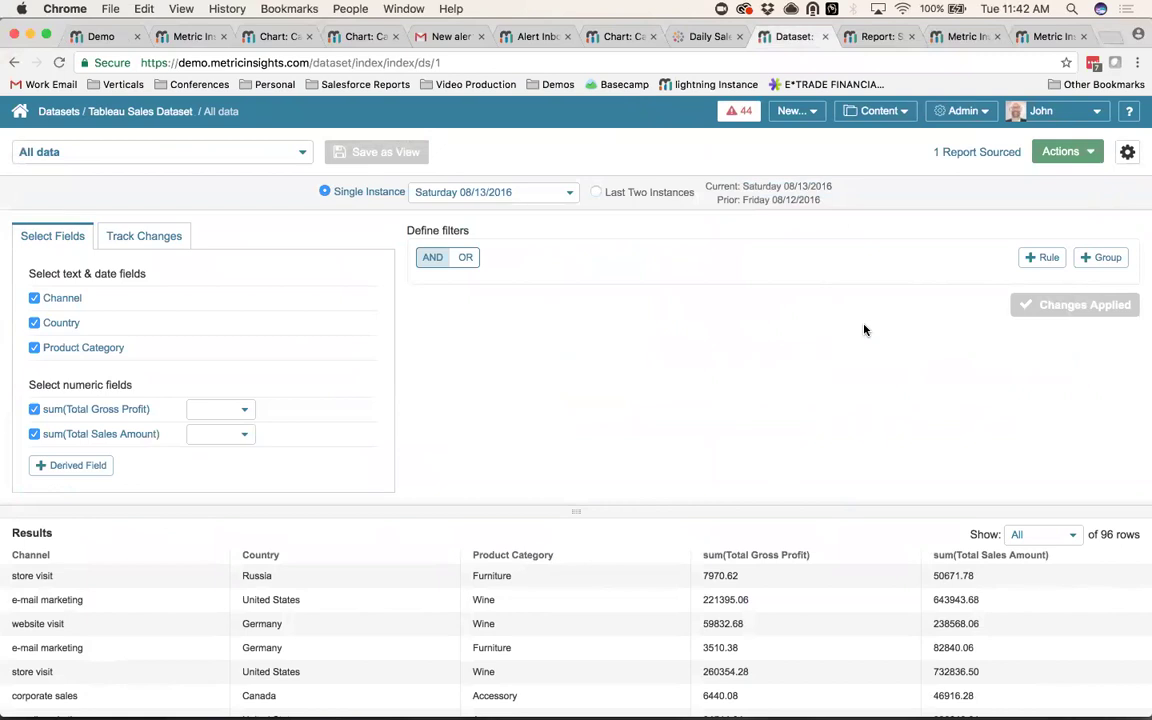
click(1127, 154)
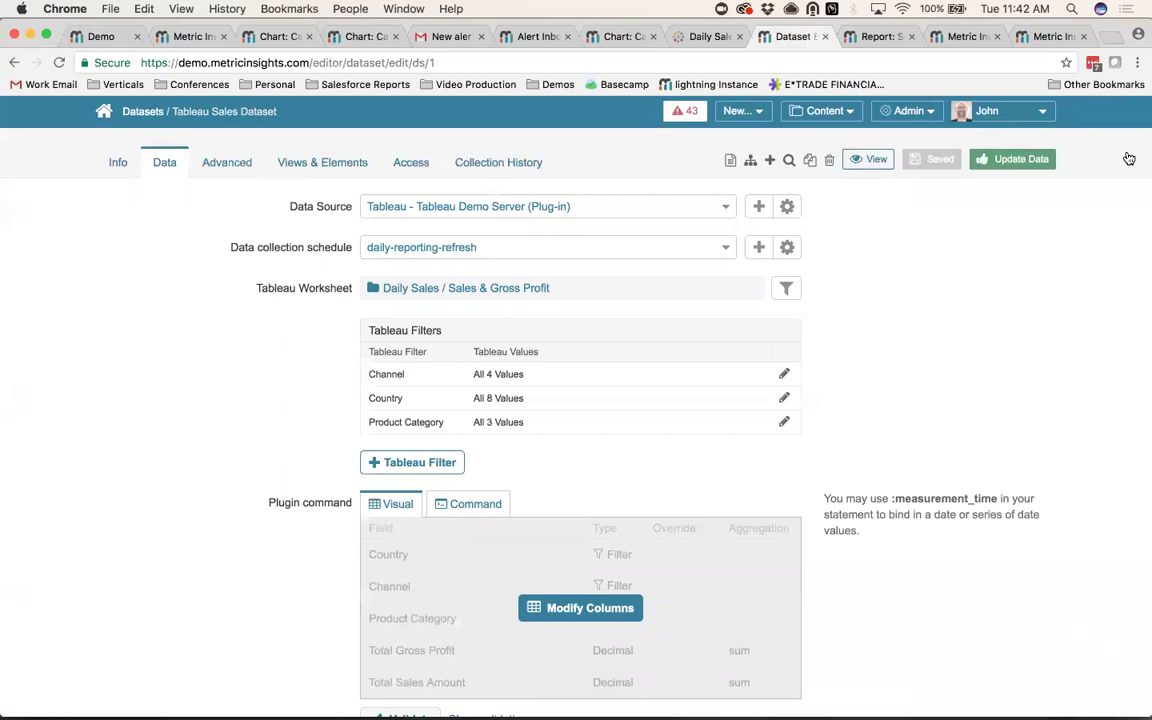
click(724, 206)
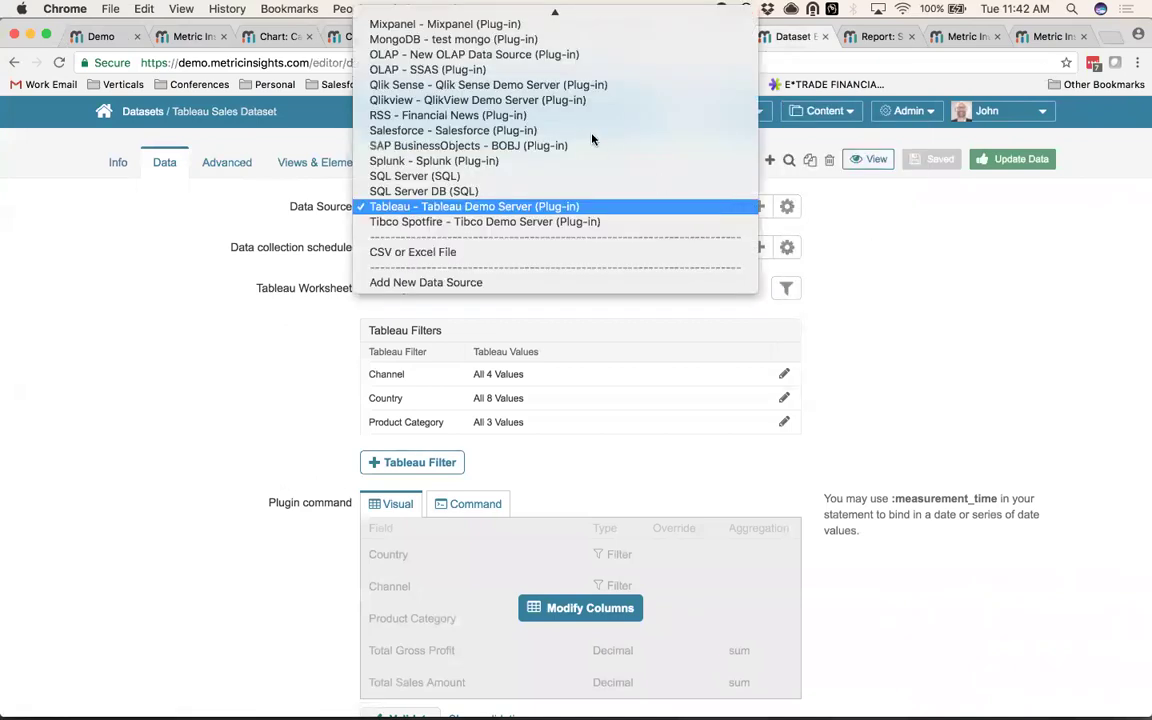
scroll(578, 130, up, 5)
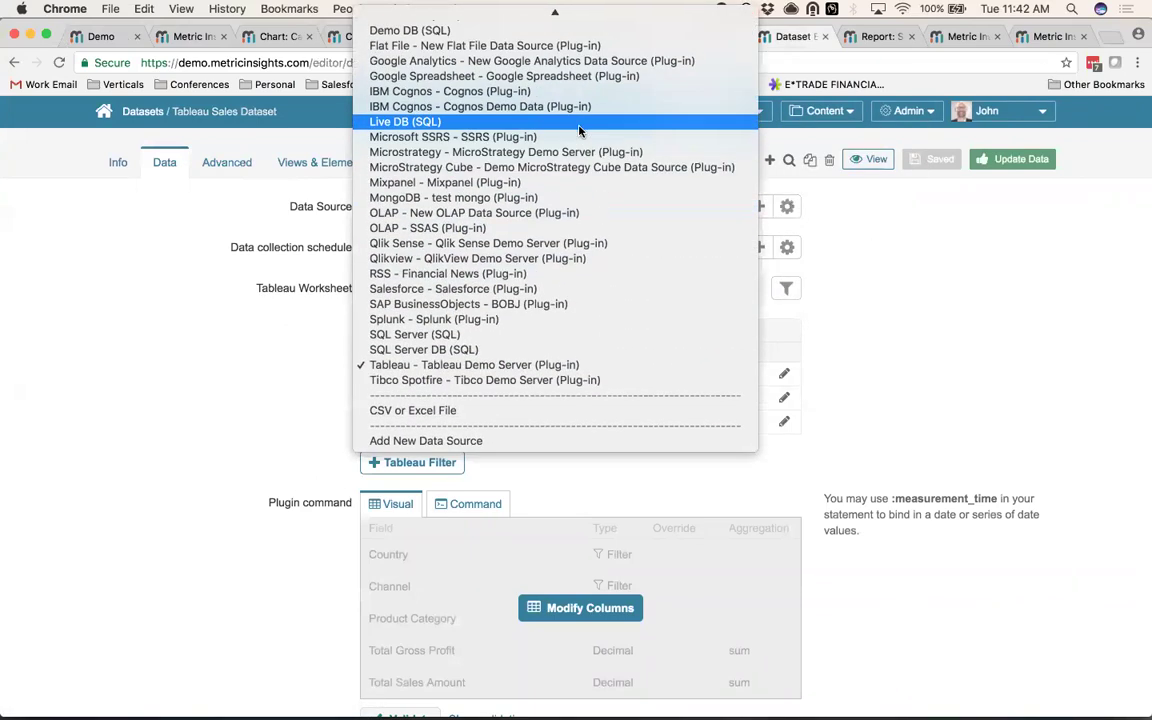
scroll(578, 130, up, 1)
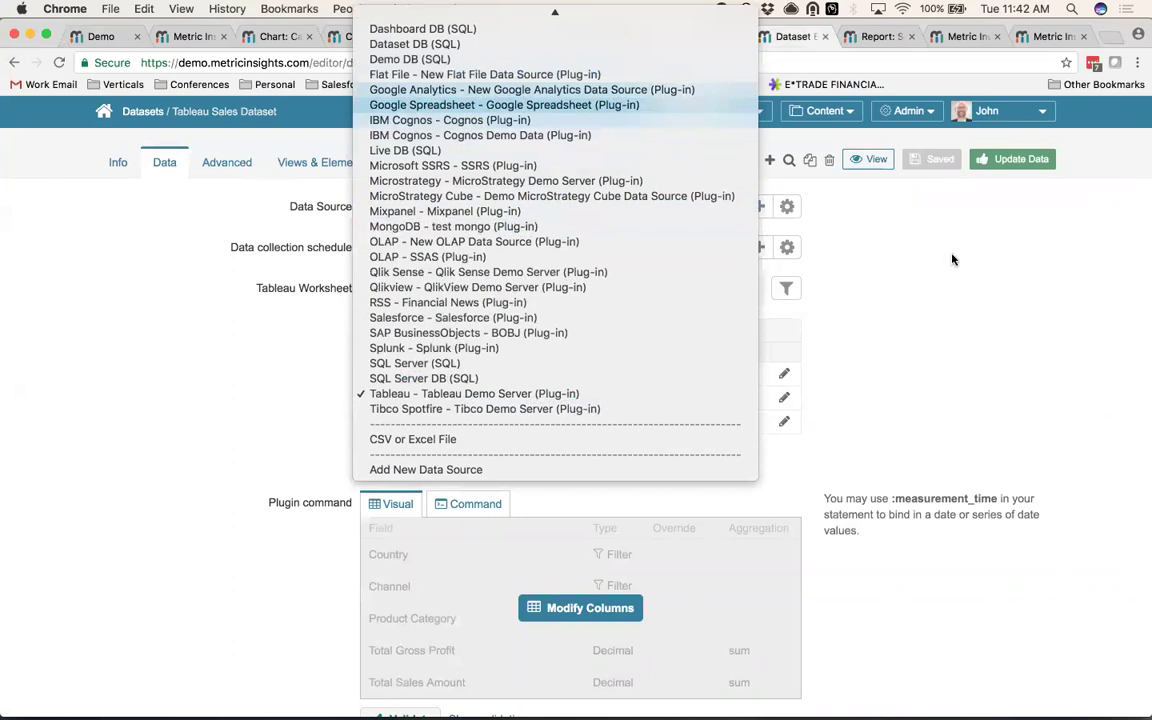
click(828, 252)
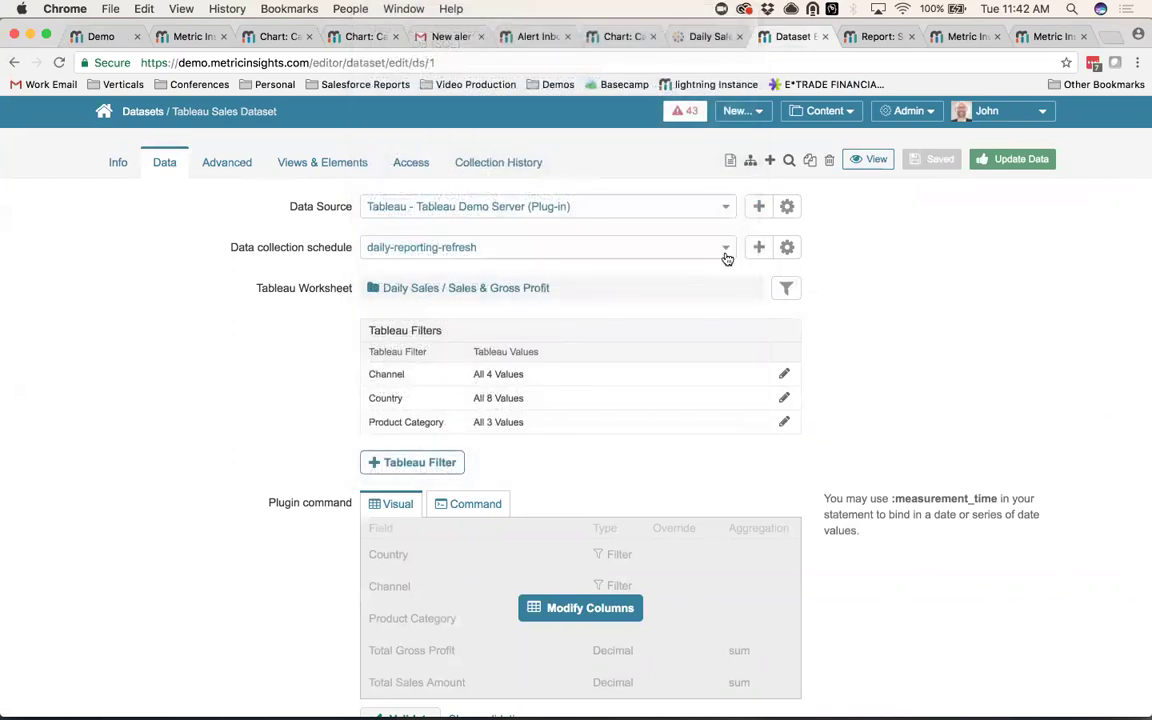
Review the dataset's data collection schedule options, selectable Tableau worksheets, filters and column settings.
click(726, 252)
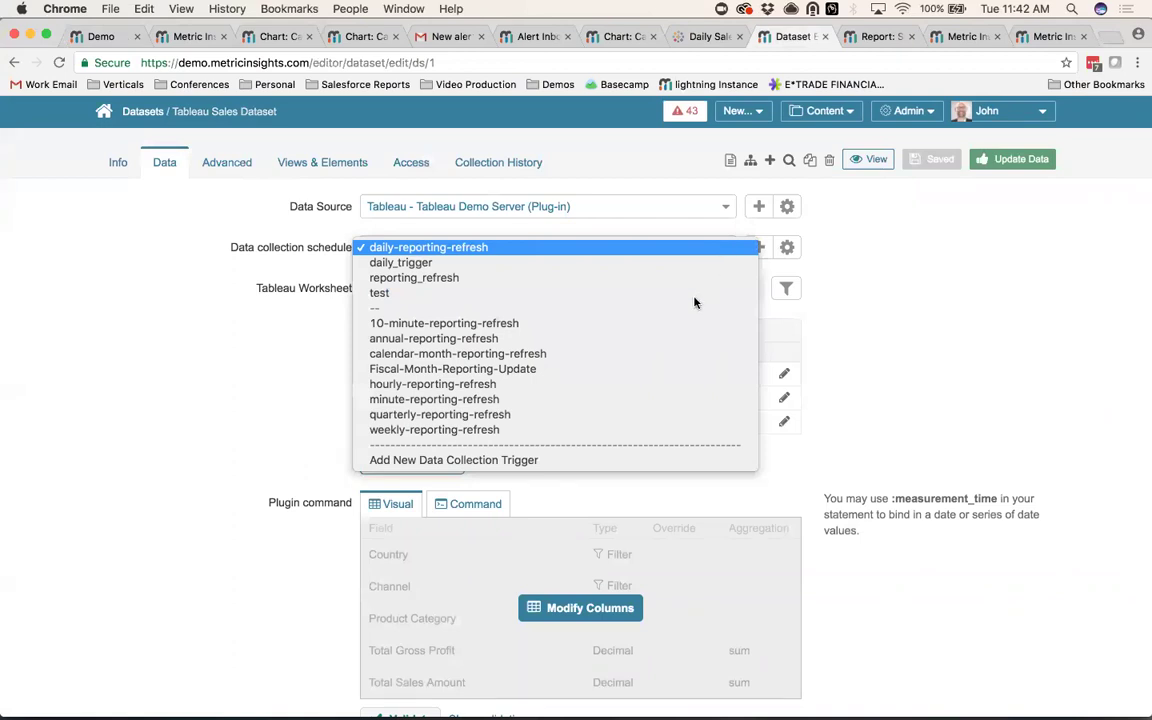
click(897, 323)
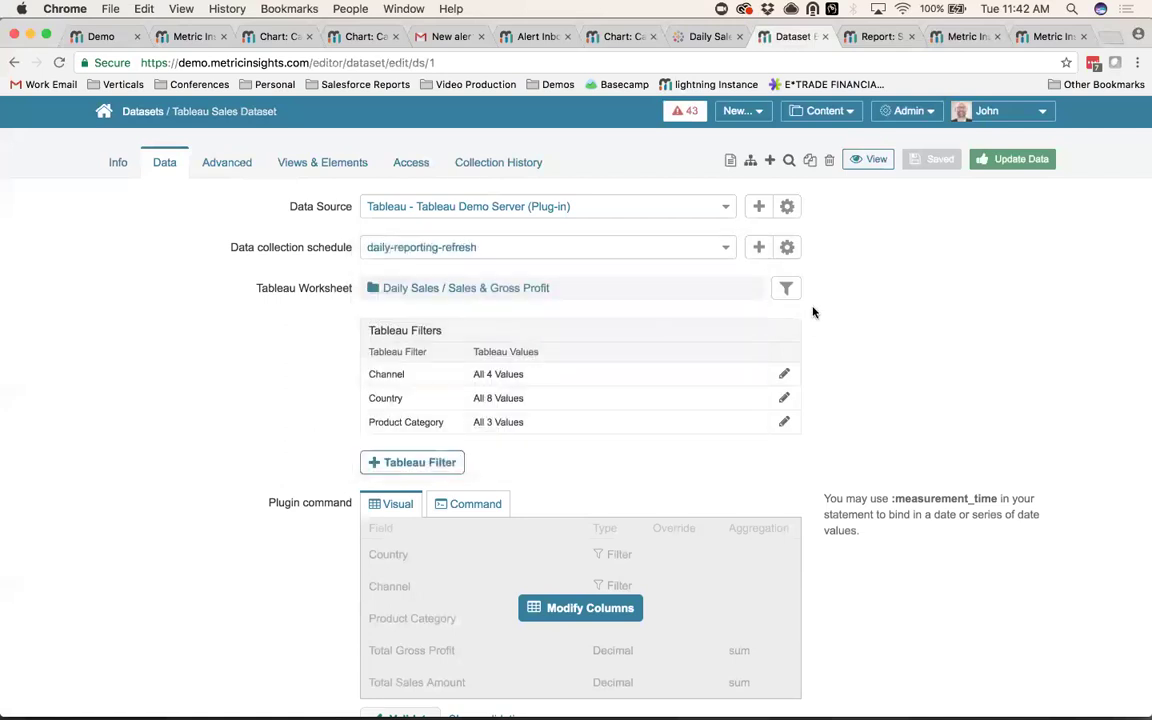
click(532, 289)
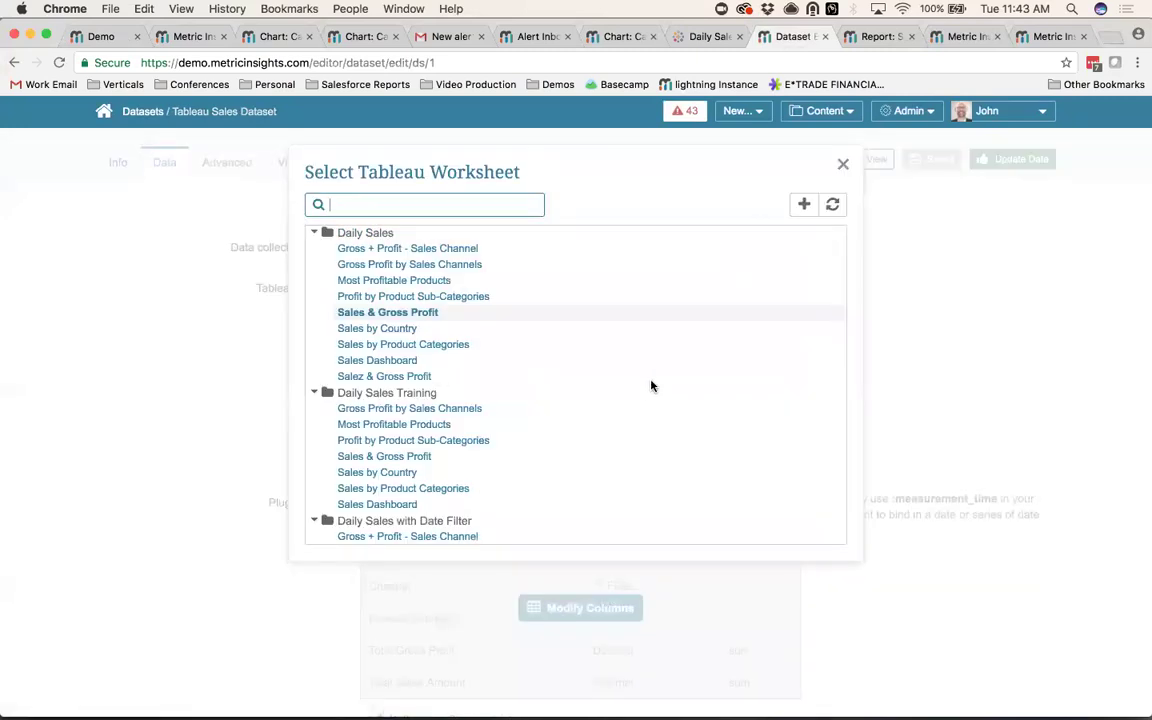
click(843, 164)
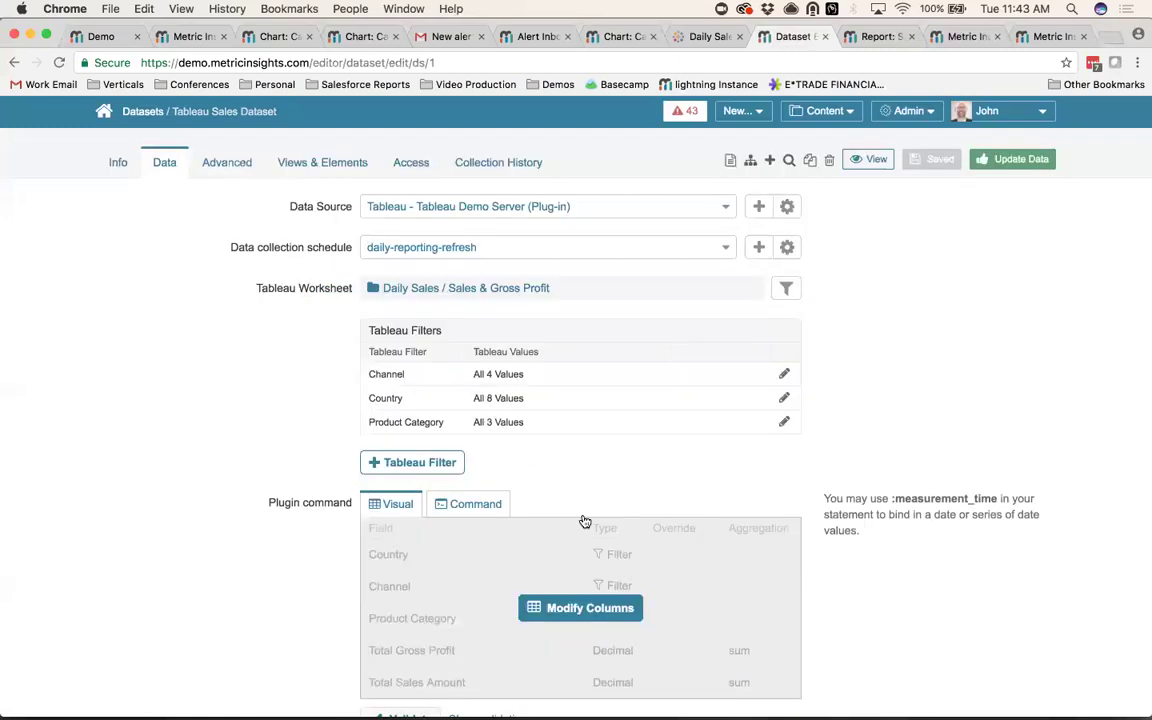
scroll(585, 521, down, 2)
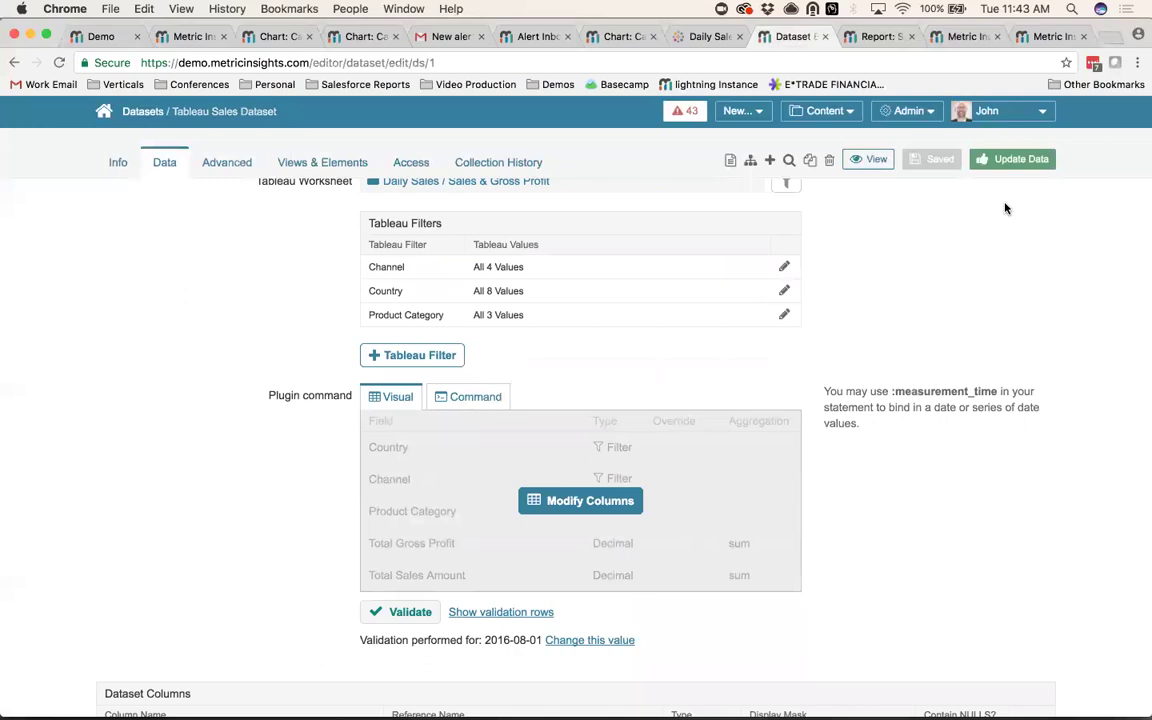
scroll(599, 291, up, 2)
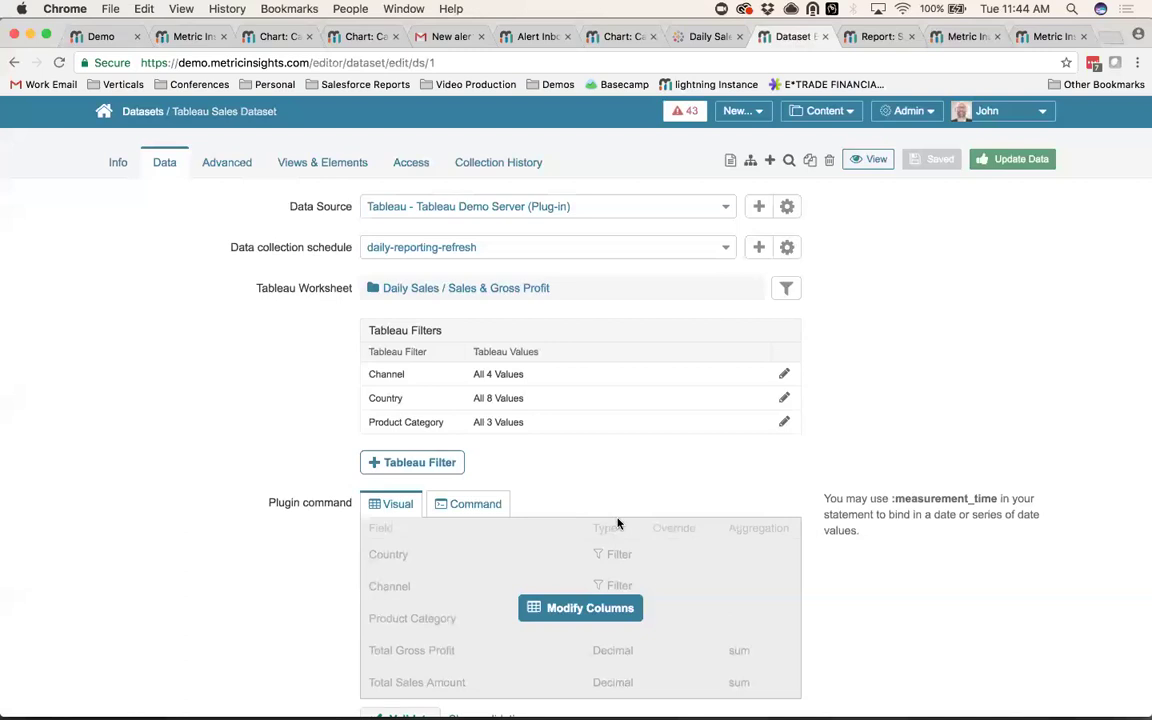
Open the Data Sources administration page, start a new data source and look through the supported plug-in types.
click(825, 113)
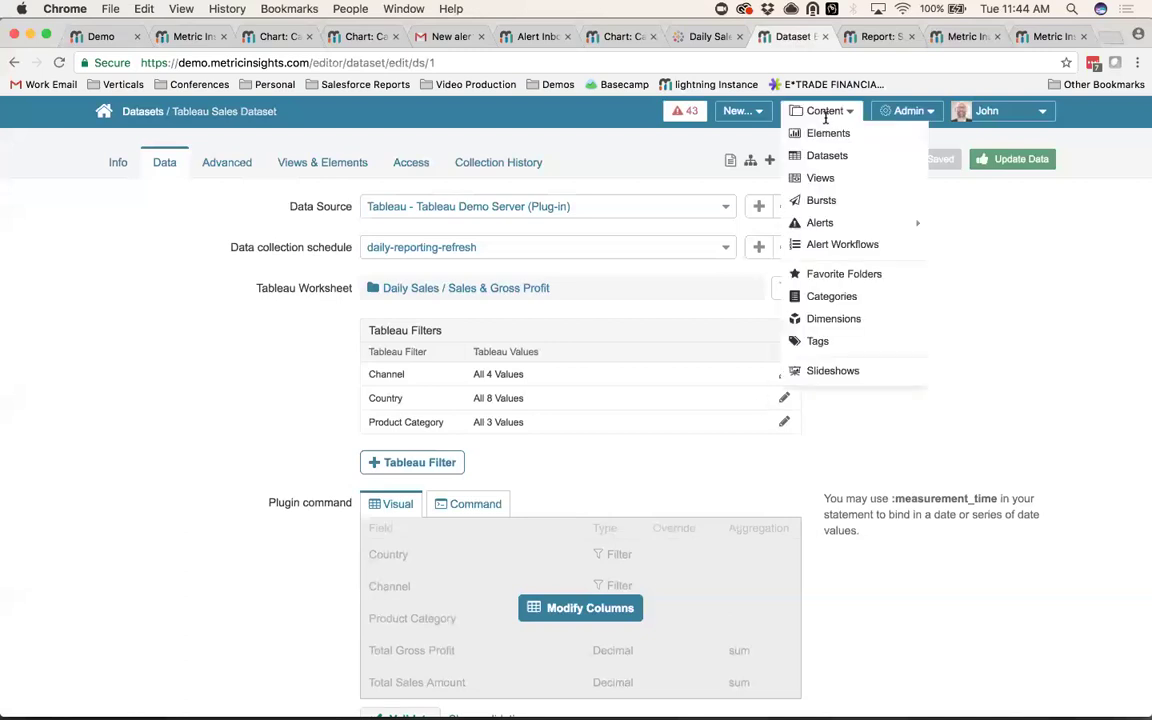
click(905, 111)
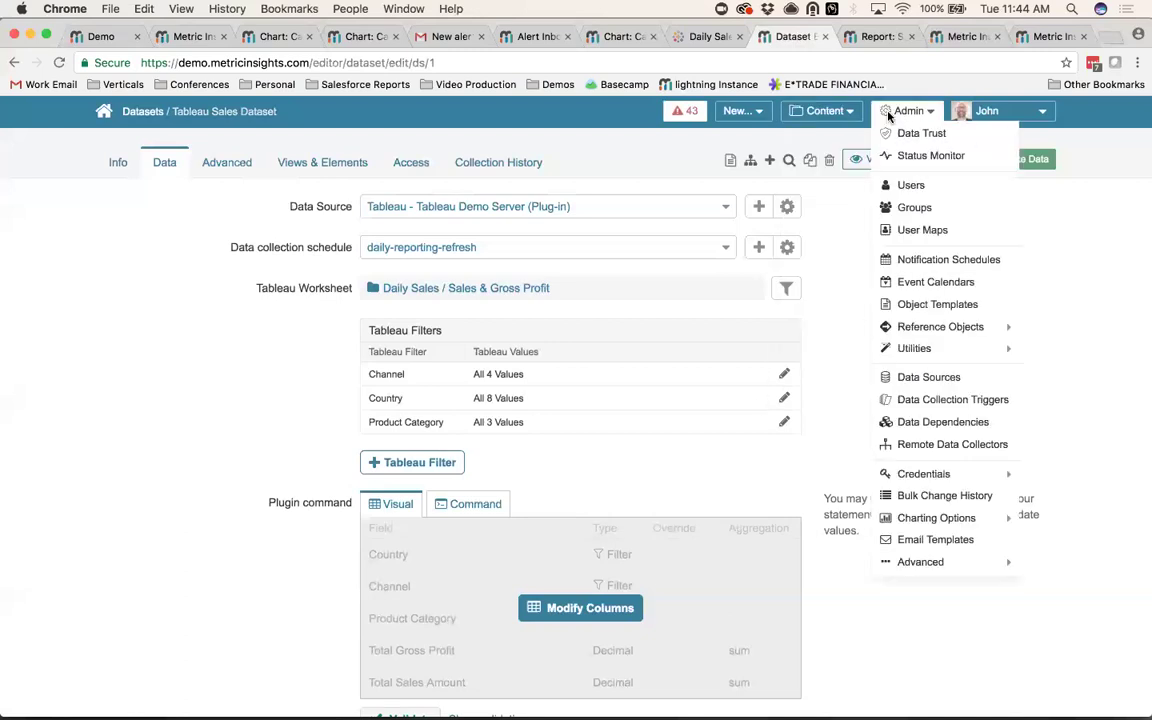
click(929, 377)
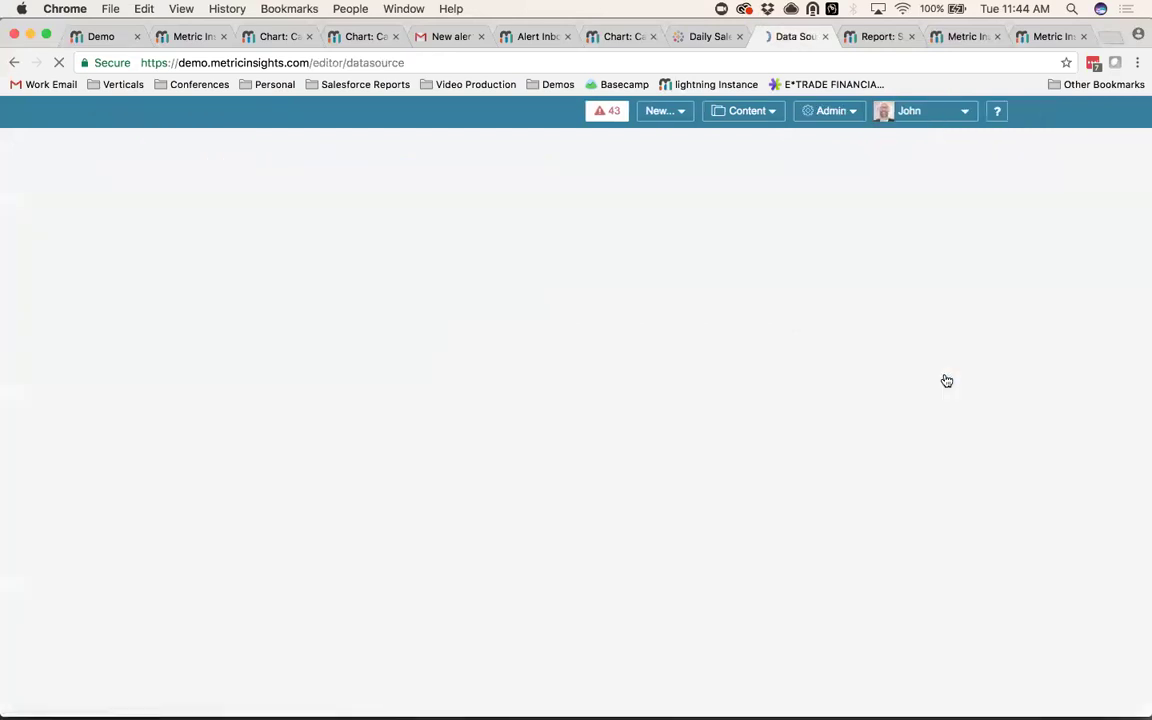
scroll(488, 421, down, 3)
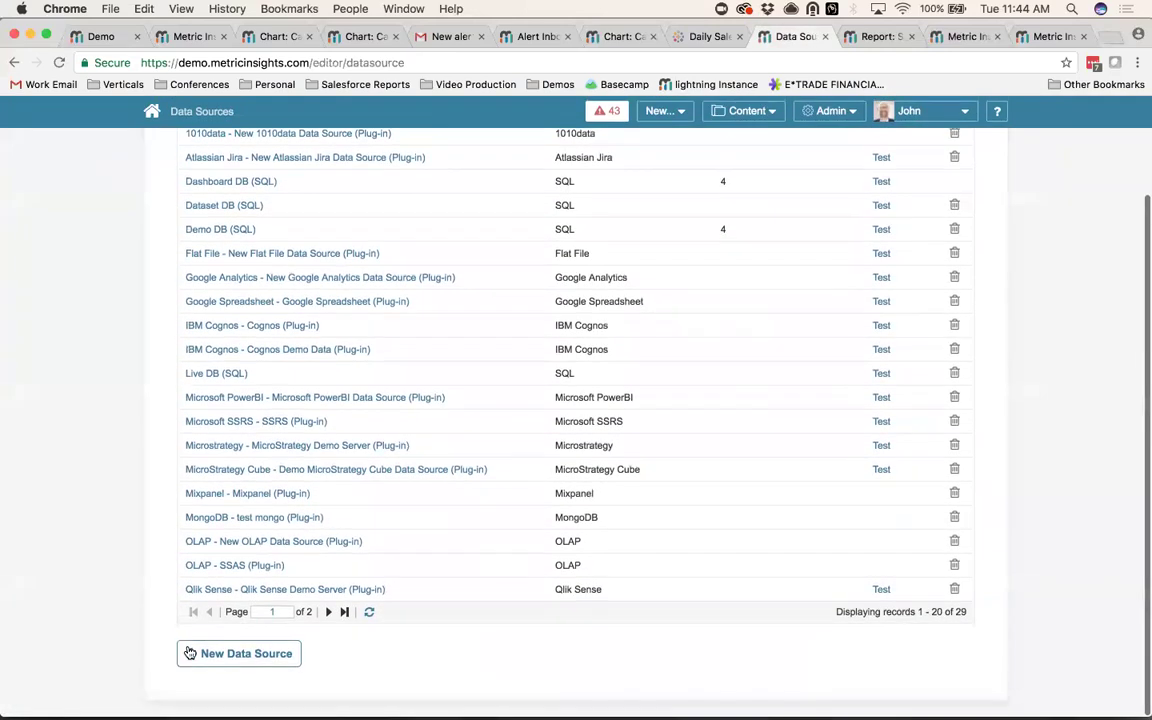
click(228, 653)
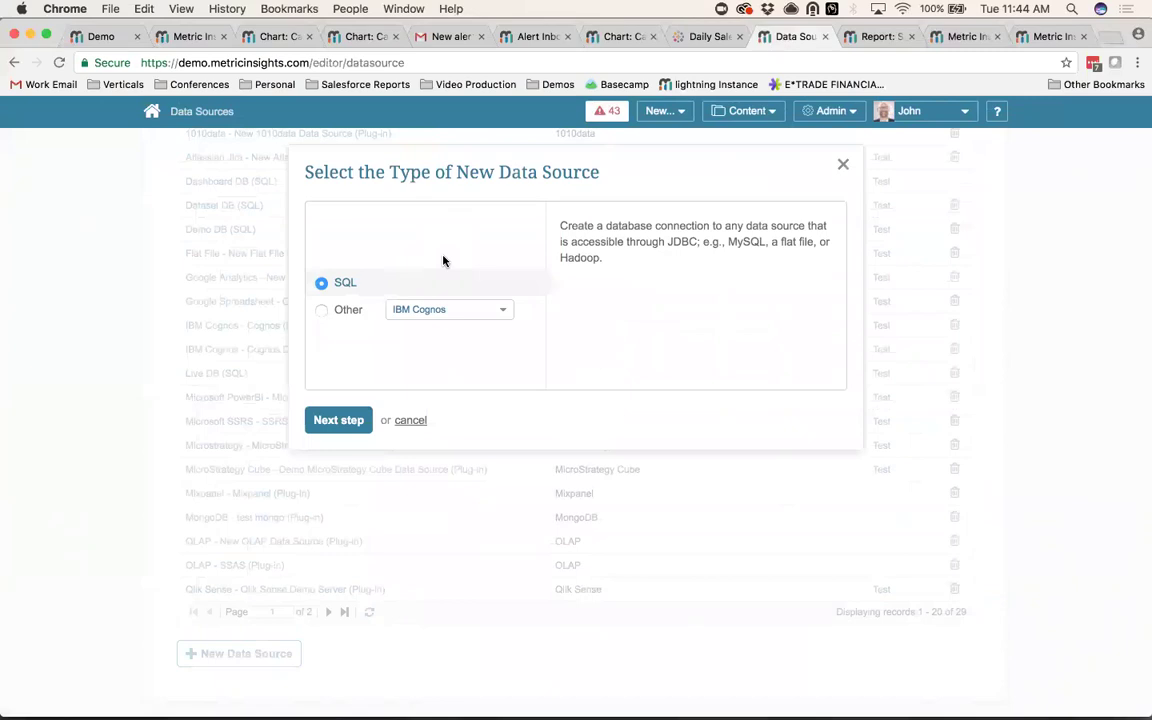
click(419, 309)
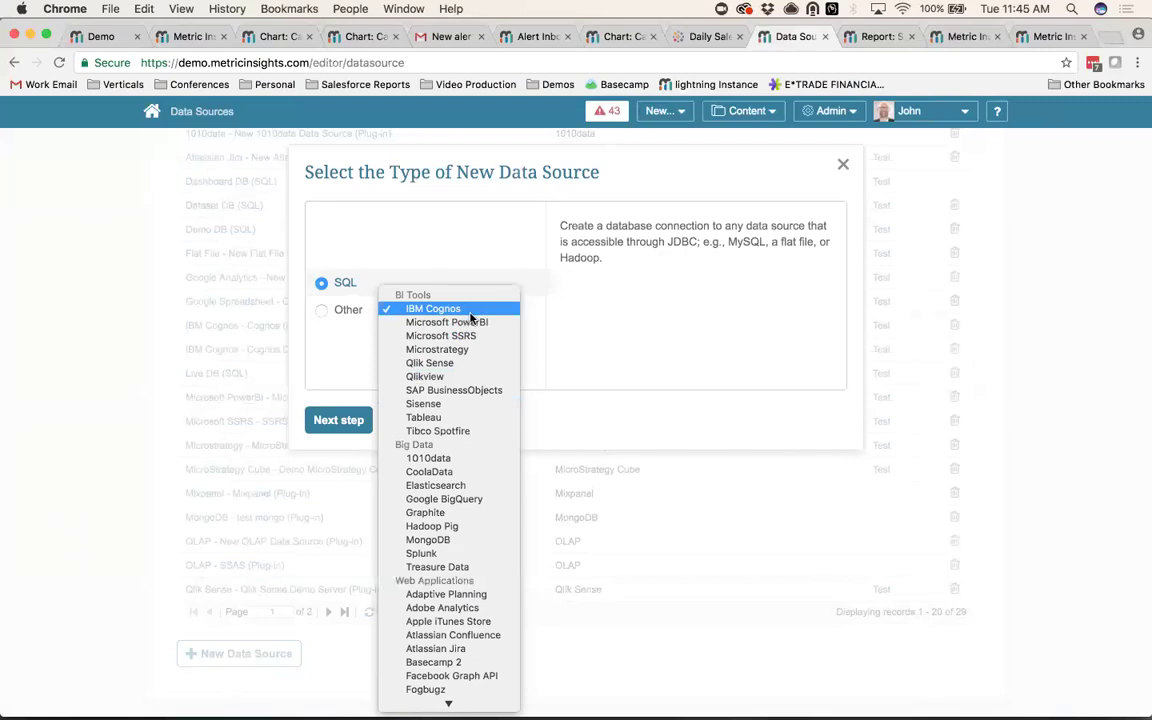
scroll(468, 460, down, 4)
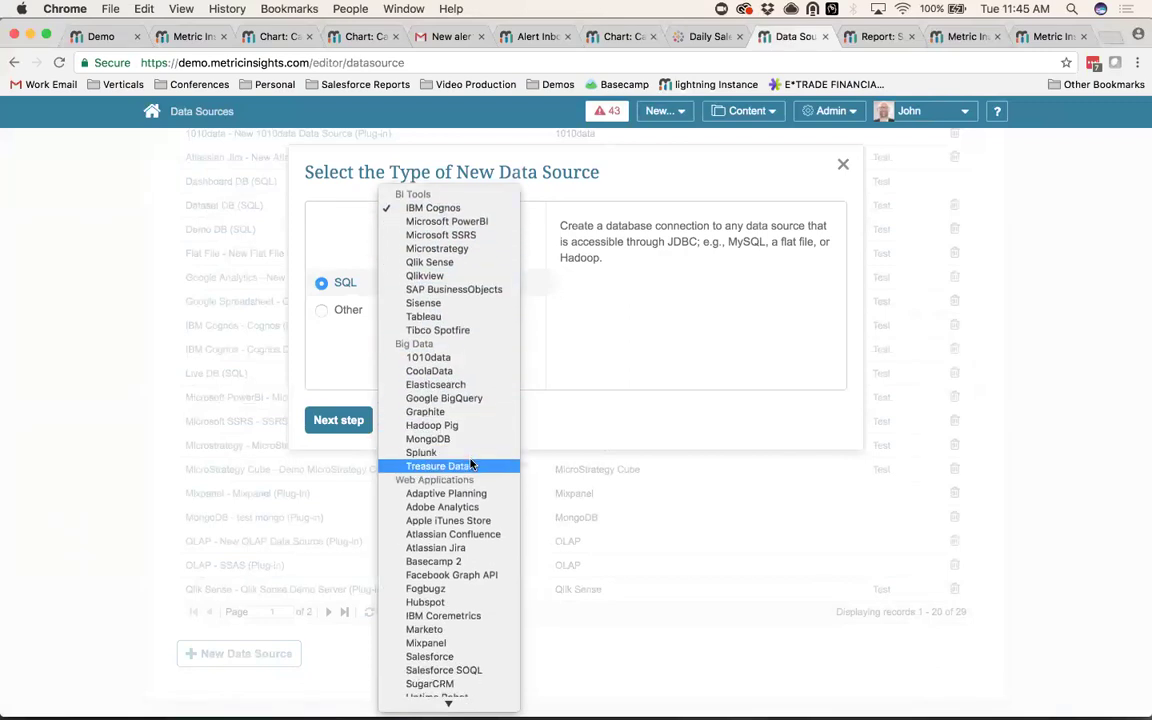
scroll(471, 464, down, 8)
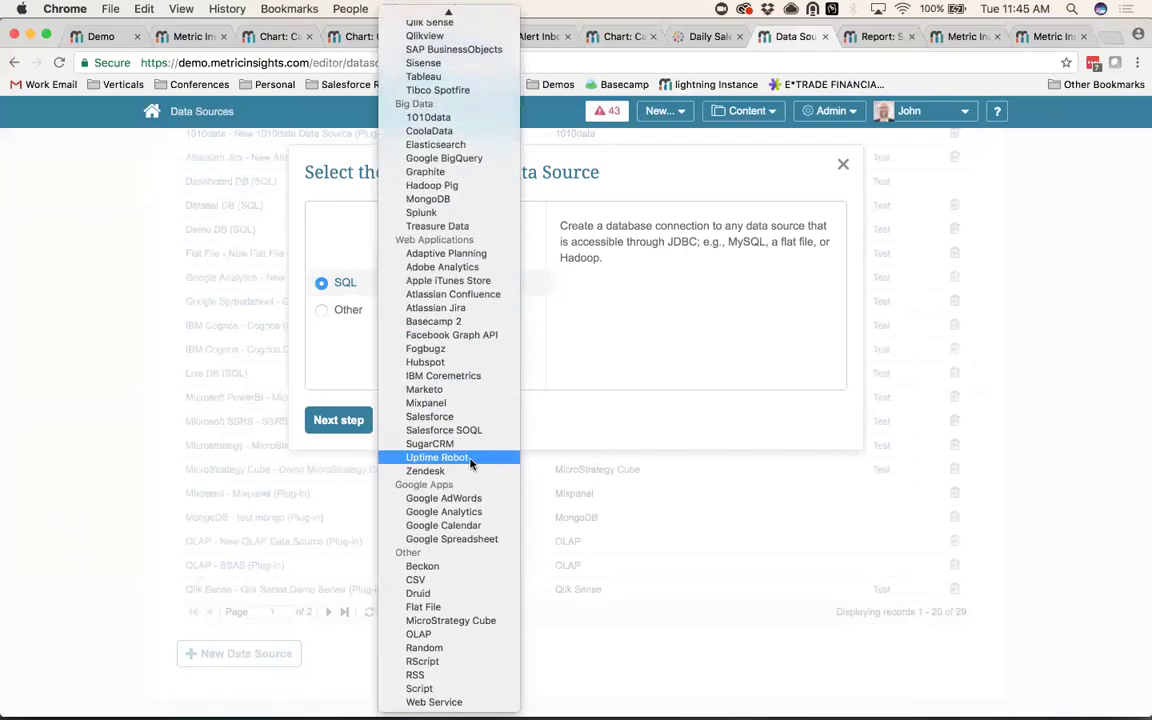